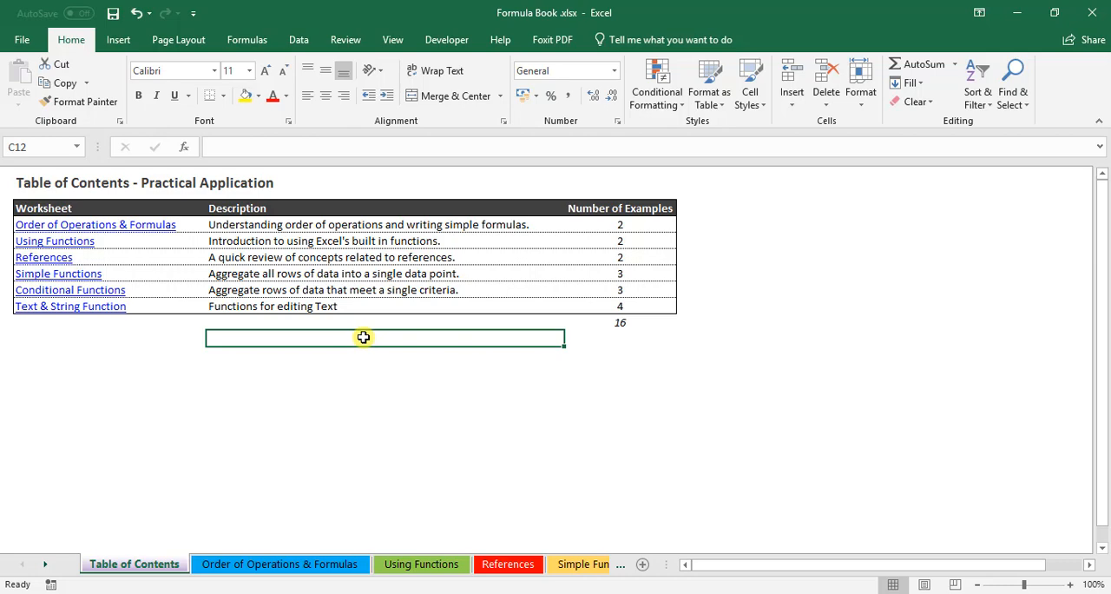
Step: Open the Conditional Functions worksheet from its link in the table of contents and bring the competitor table into view
click(101, 293)
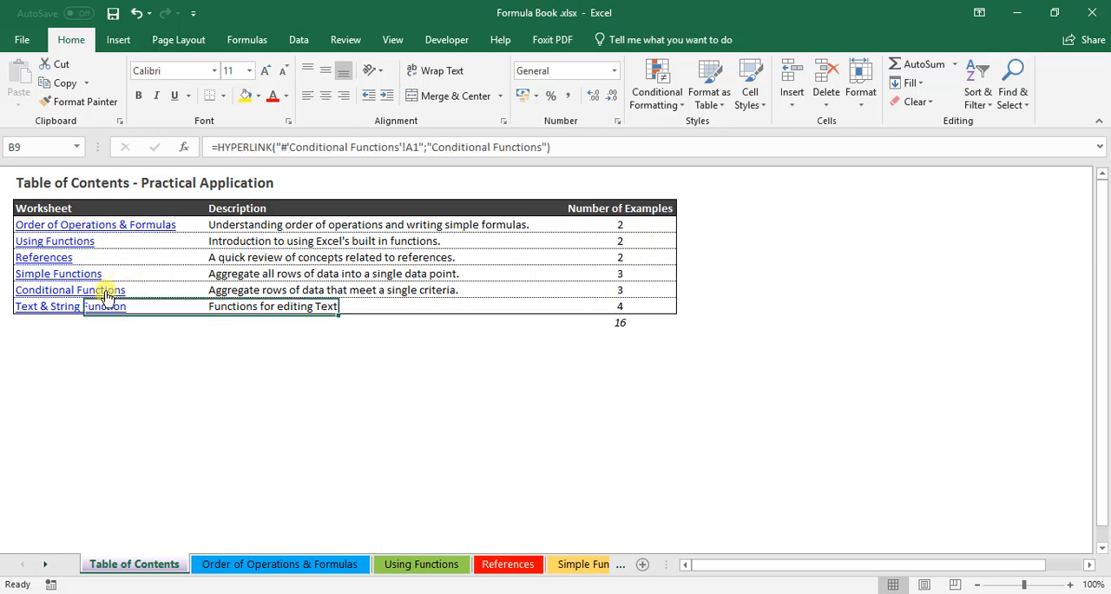
click(355, 341)
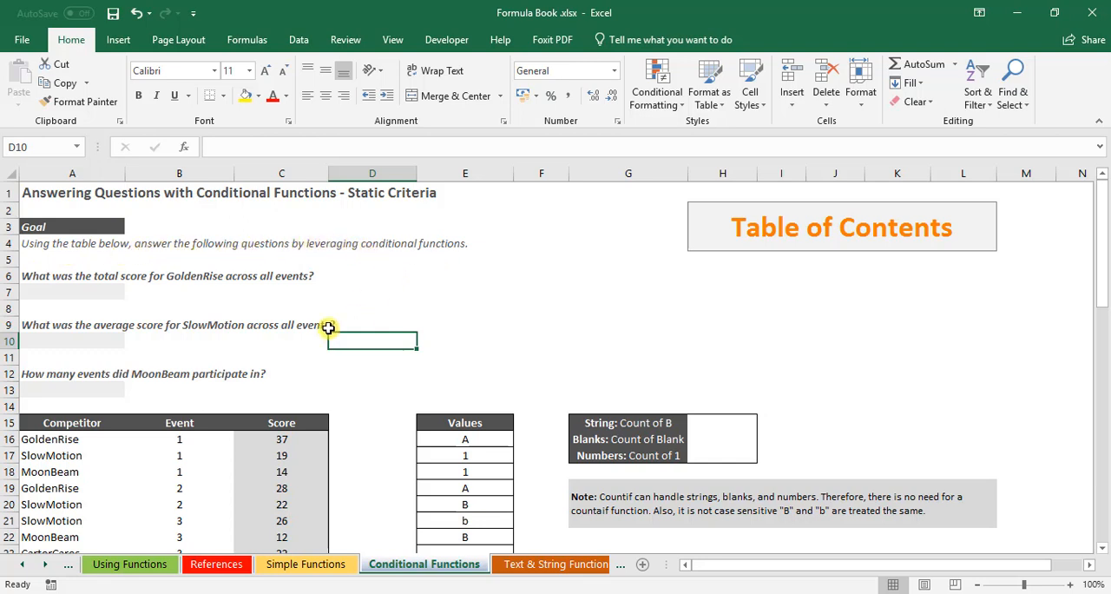
scroll(326, 329, down, 1)
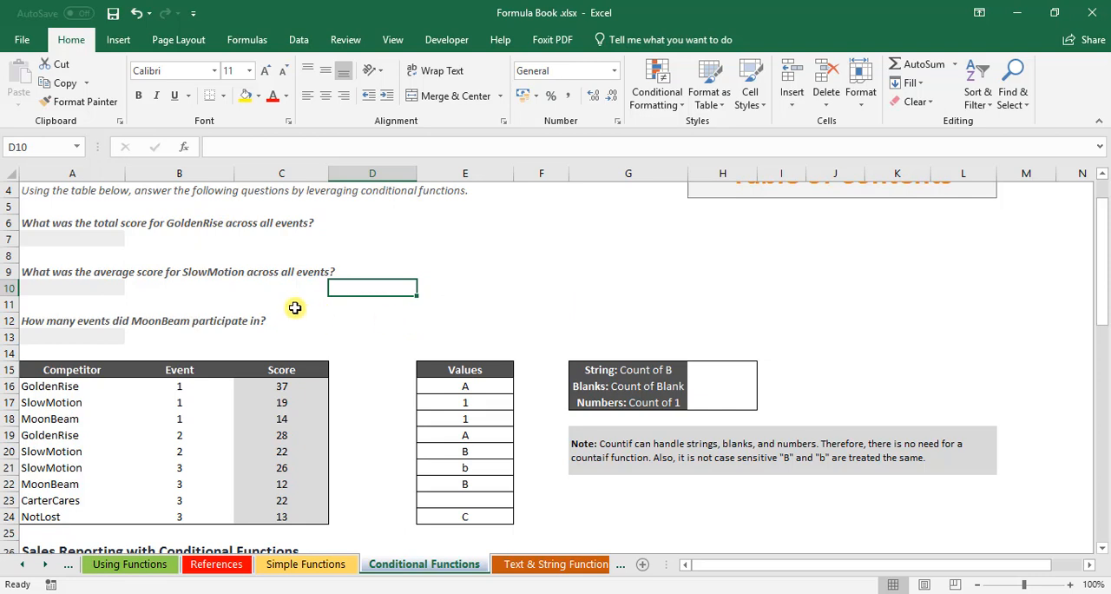
Step: Examine the competitor table in A16:C24, including the GoldenRise scores in C16 and C19
drag(90, 386, 301, 500)
click(308, 385)
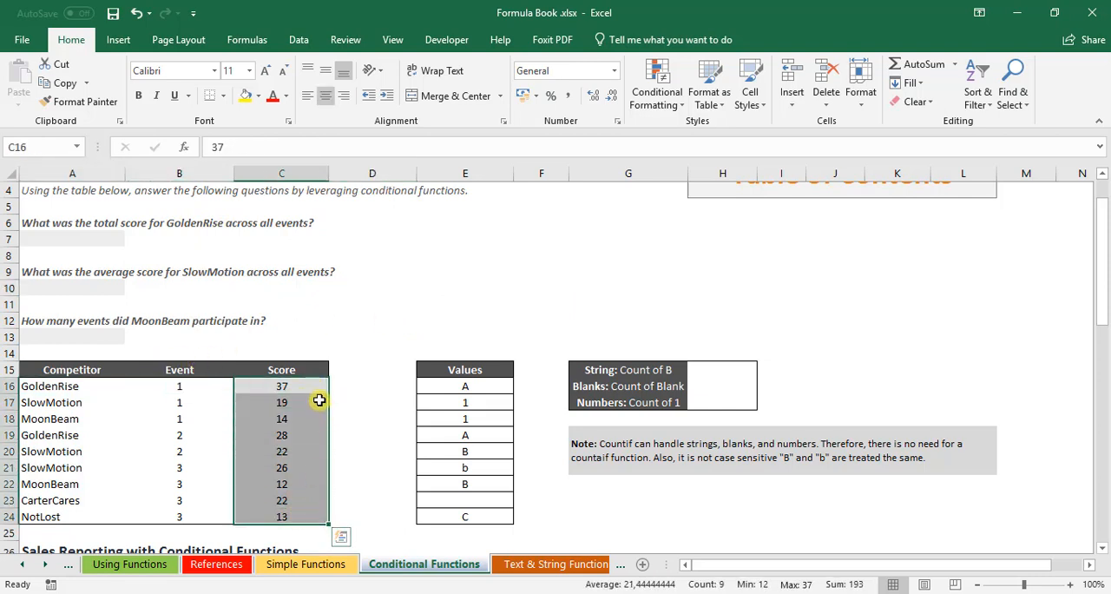
click(307, 386)
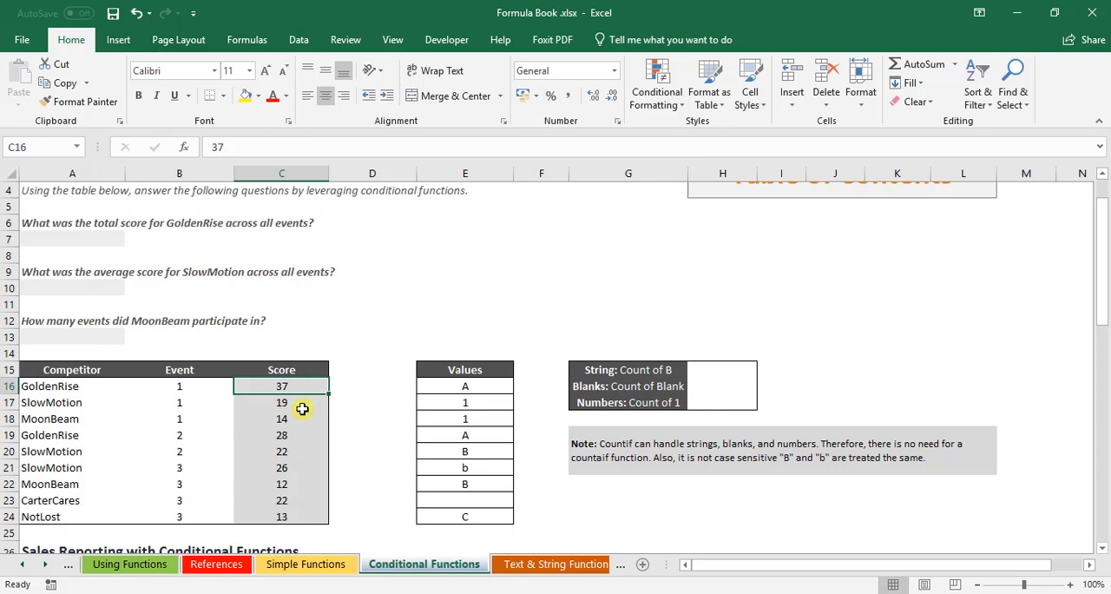
click(289, 437)
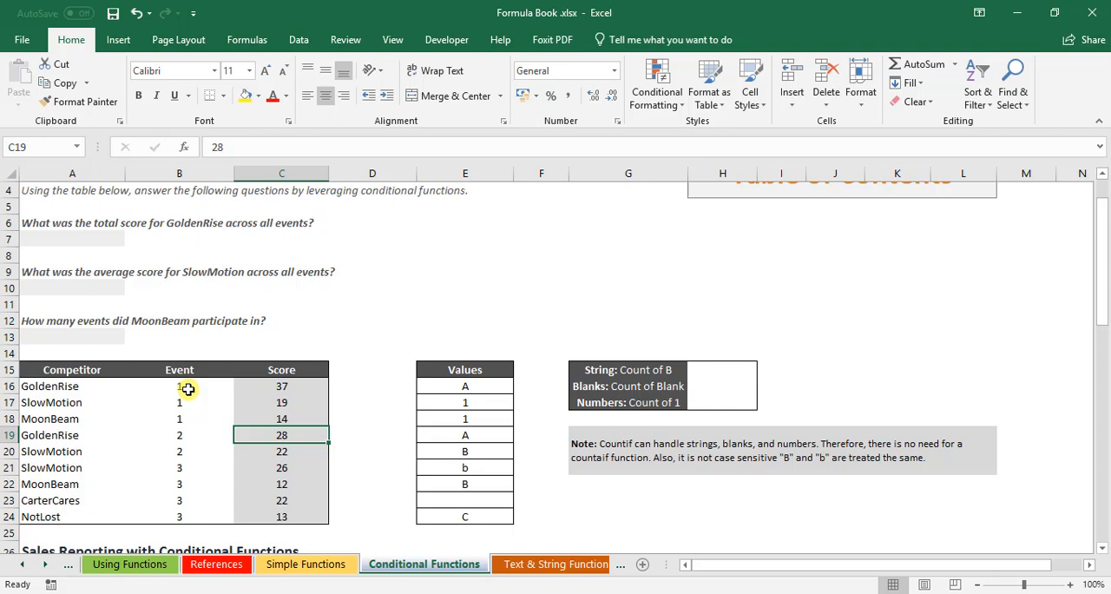
Step: Start a SUMIF formula in A7 for GoldenRise's total score, with the competitor names A16:A24 as the range
click(81, 239)
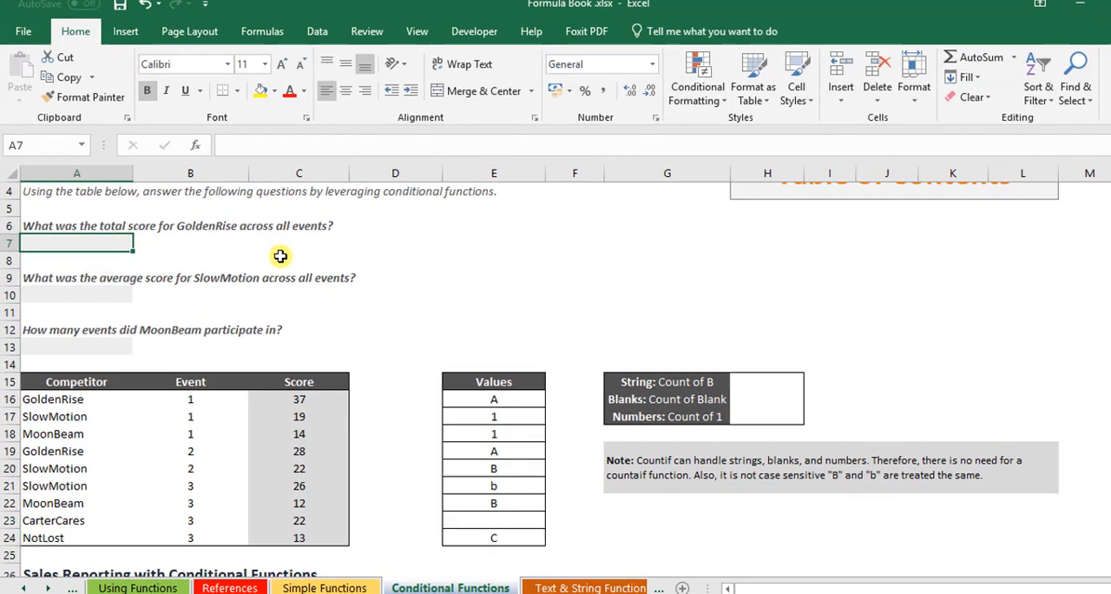
text(=)
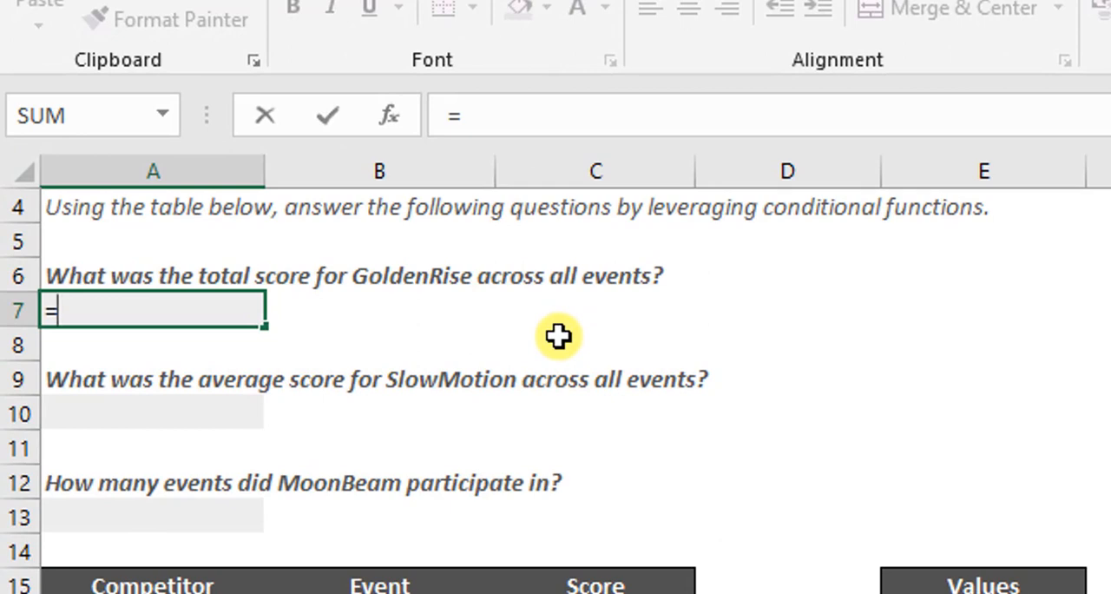
text(sum)
key(Down)
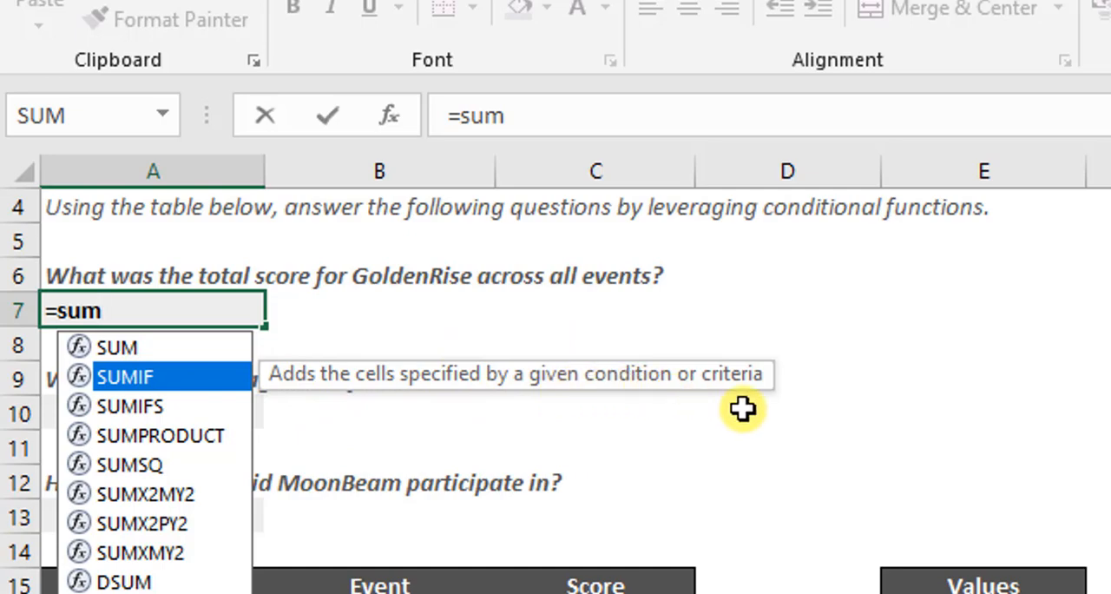
key(Tab)
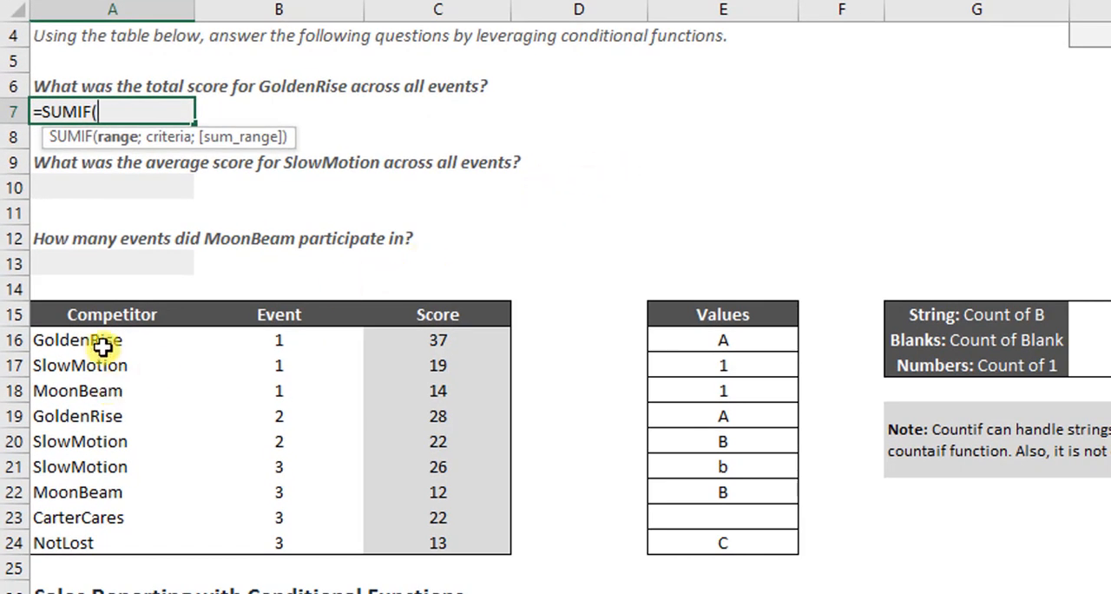
click(102, 346)
drag(102, 344, 96, 538)
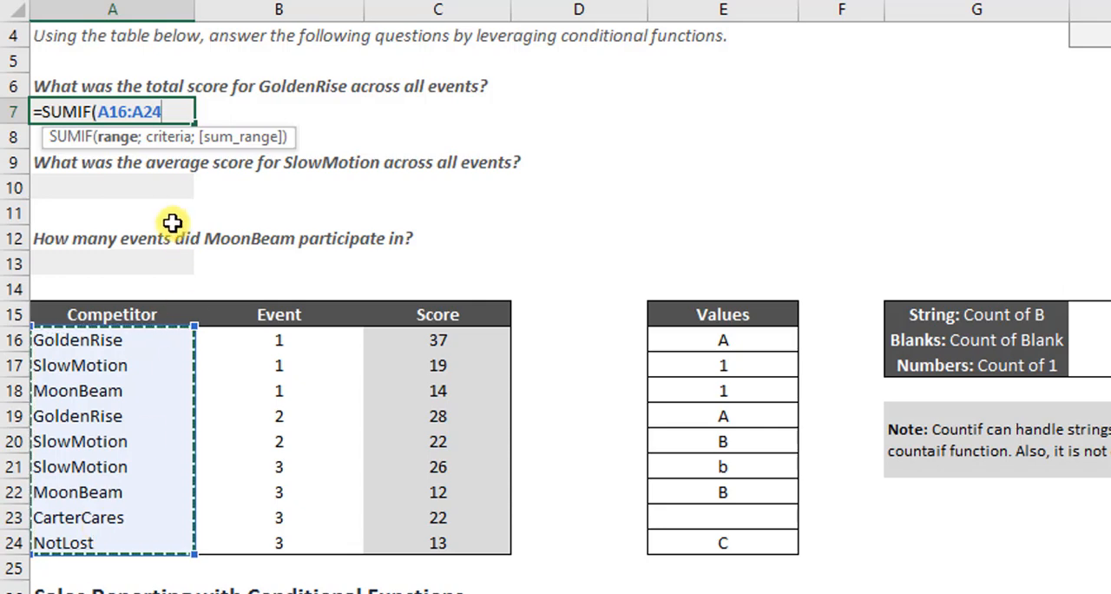
Step: Complete the SUMIF formula in A7 with the criterion "GoldenRise" and the sum range C16:C24
text(;)
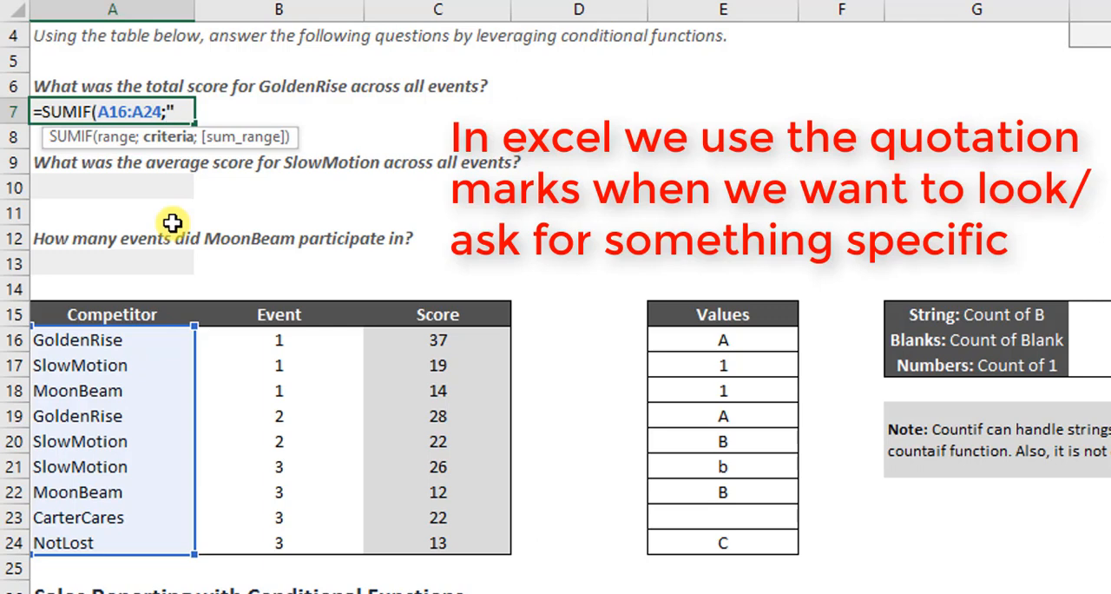
text(Golden)
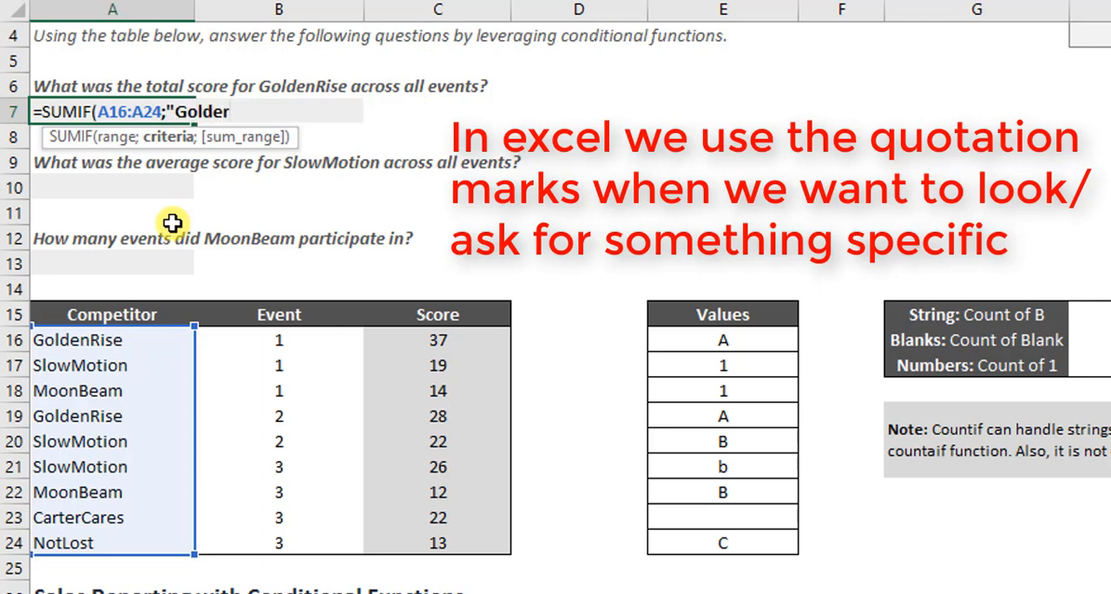
key(BackSpace)
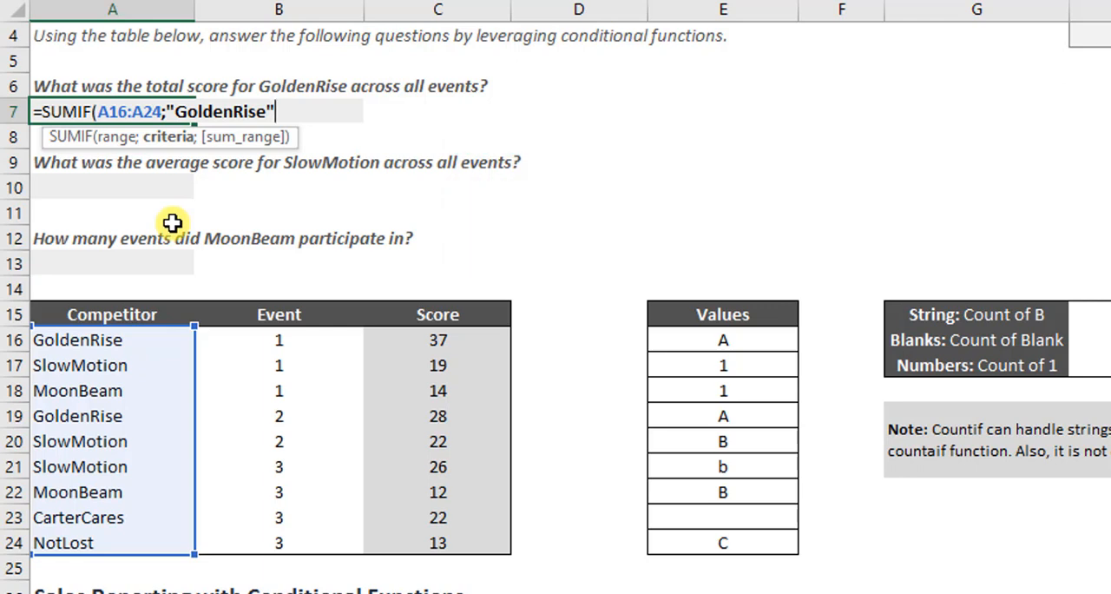
text(;)
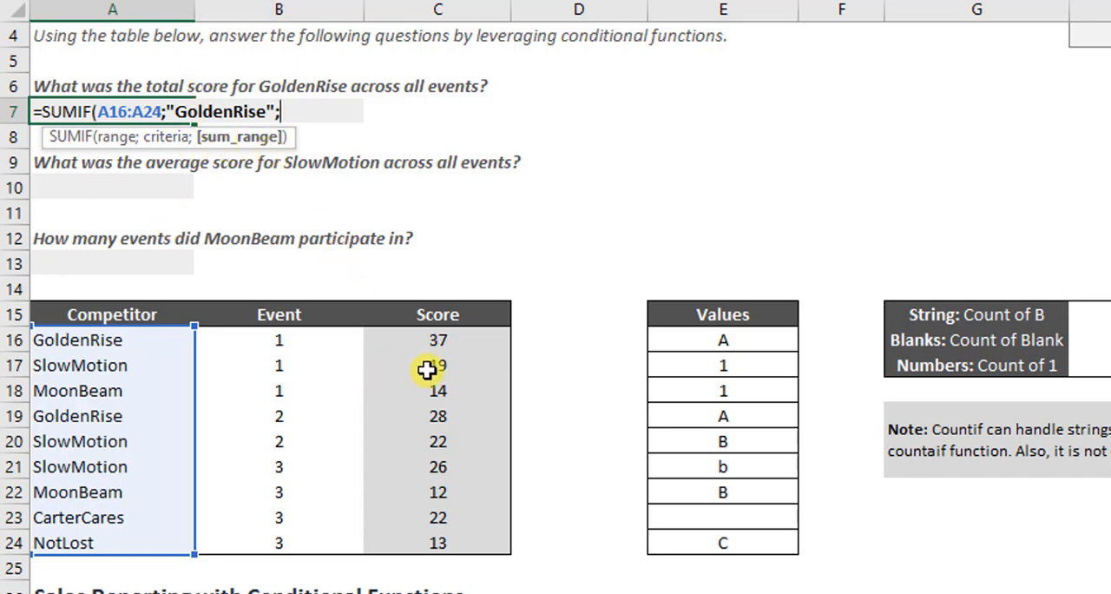
drag(457, 344, 454, 539)
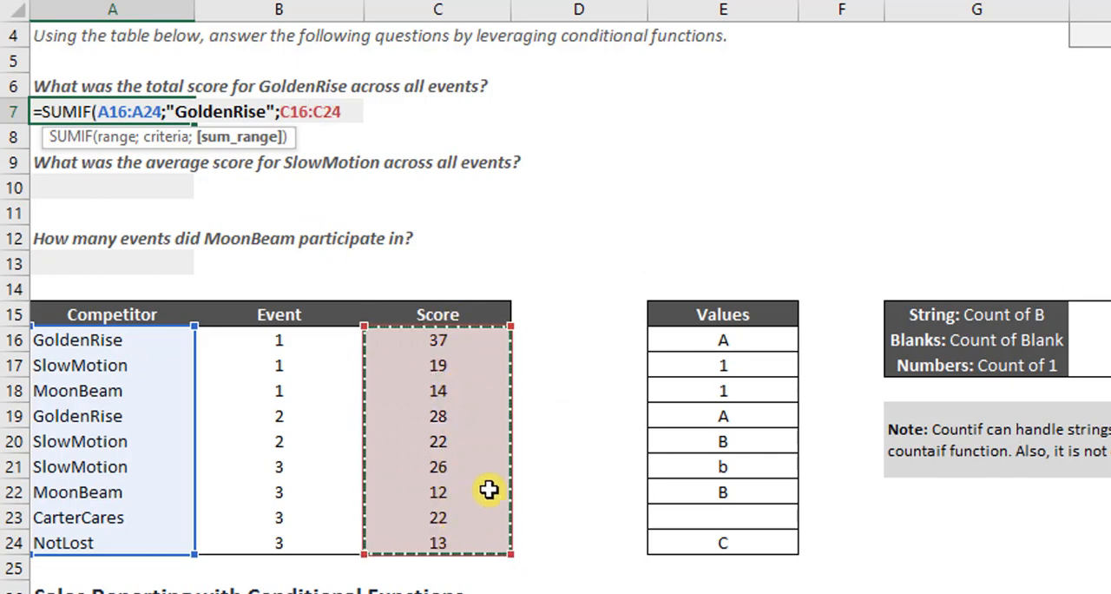
text())
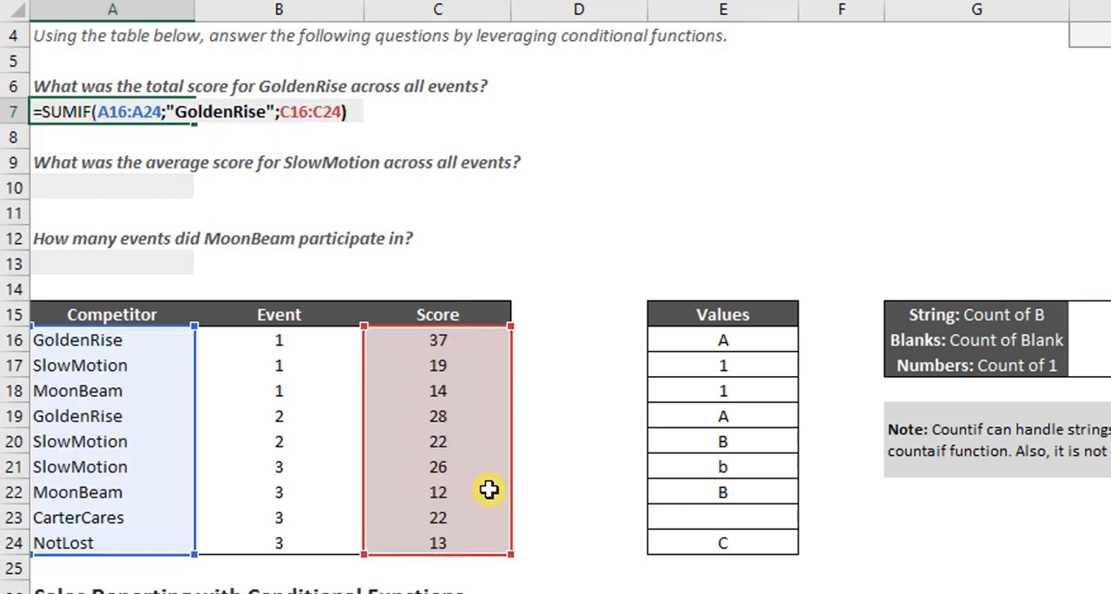
key(Return)
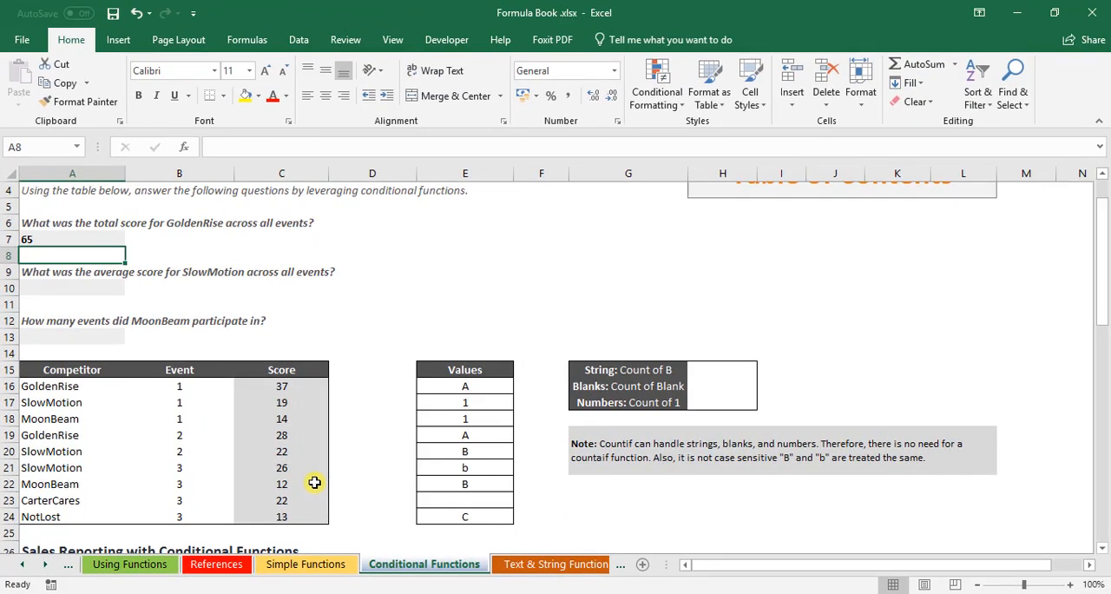
Step: Select the GoldenRise scores in C16 and C19 together to check the total in A7
click(358, 246)
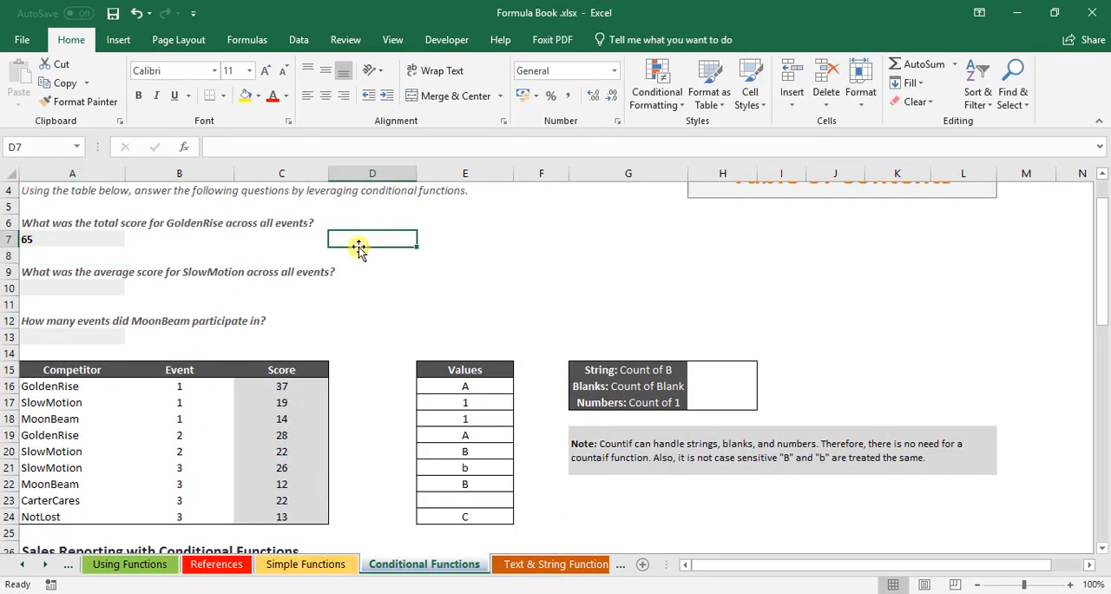
click(288, 387)
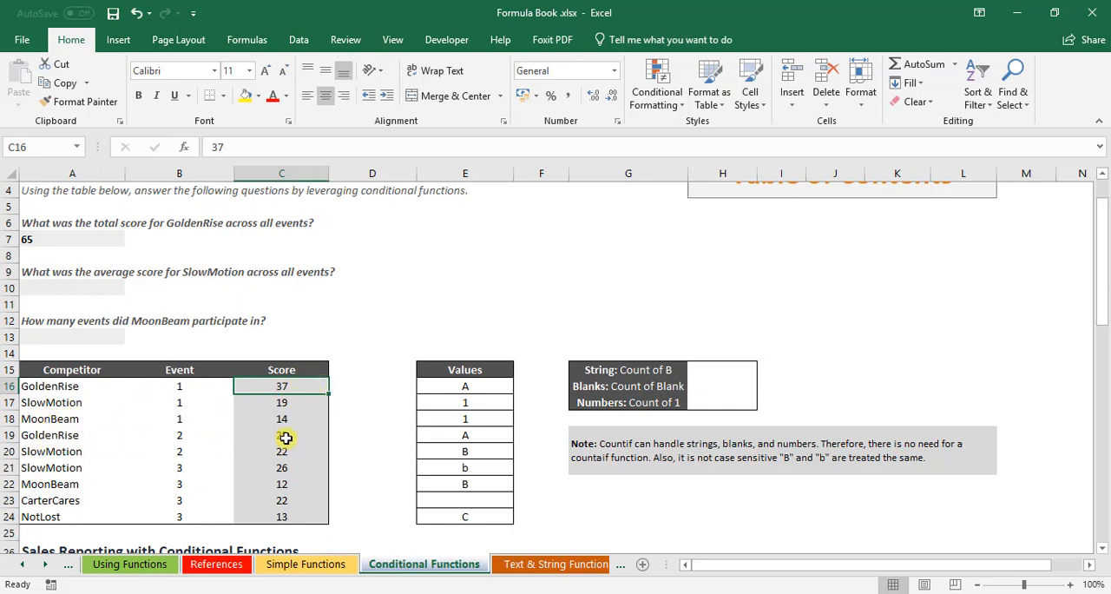
ctrl+click(285, 436)
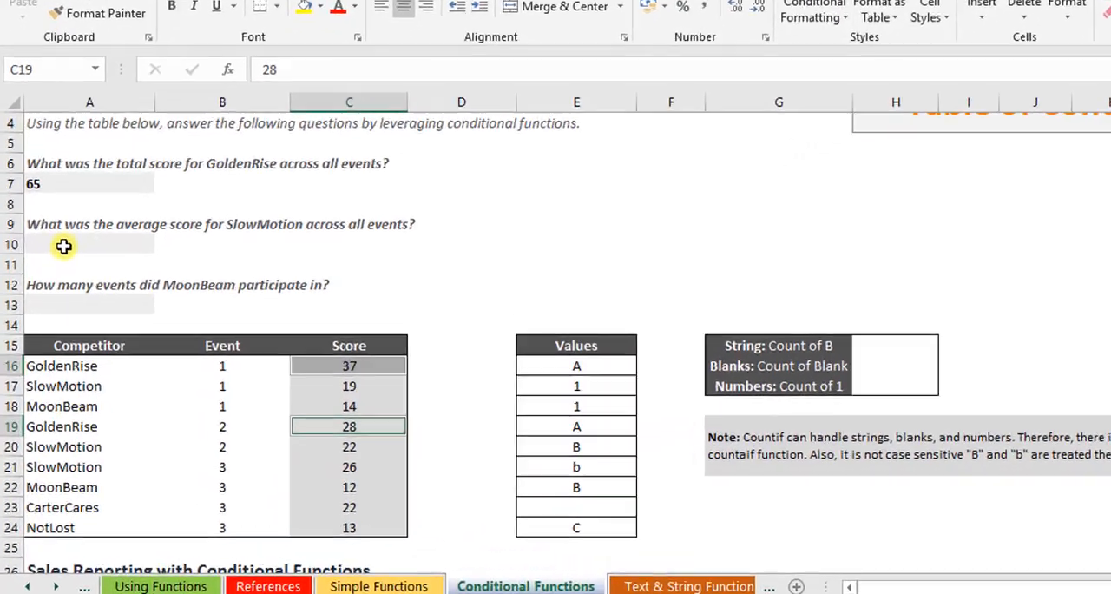
Step: Start an AVERAGEIF formula in A10 for SlowMotion's average score, with the competitor names A16:A24 as the range
click(63, 246)
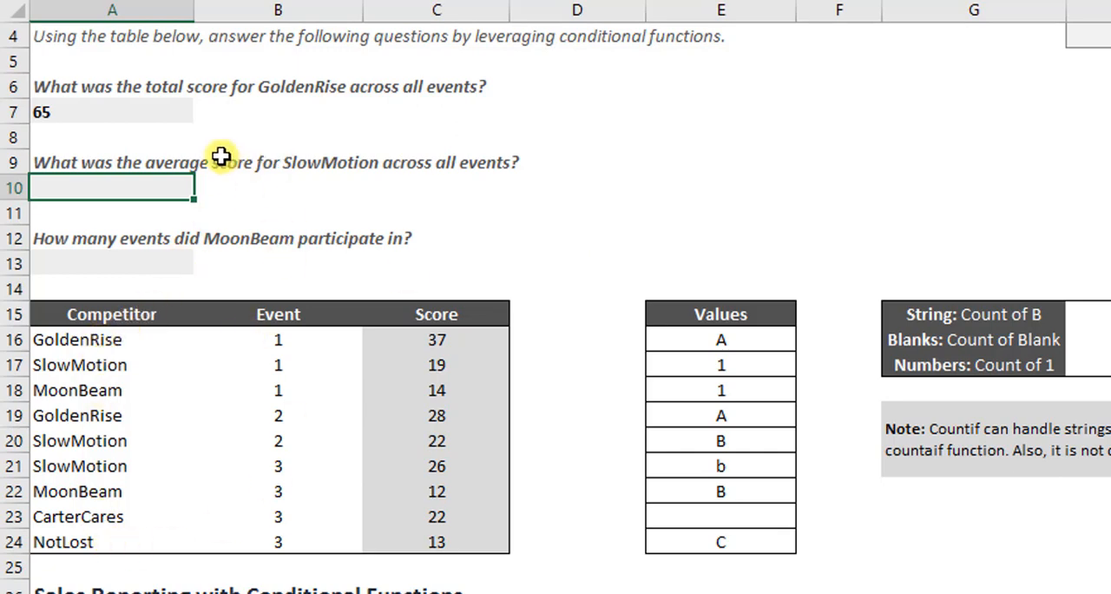
click(110, 107)
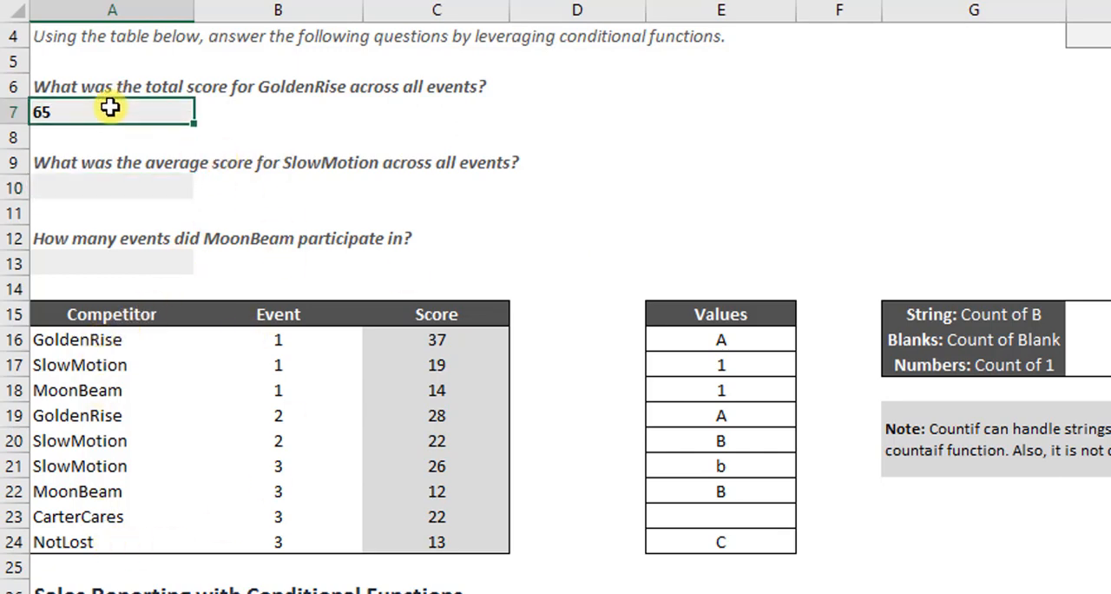
click(76, 180)
text(=ave)
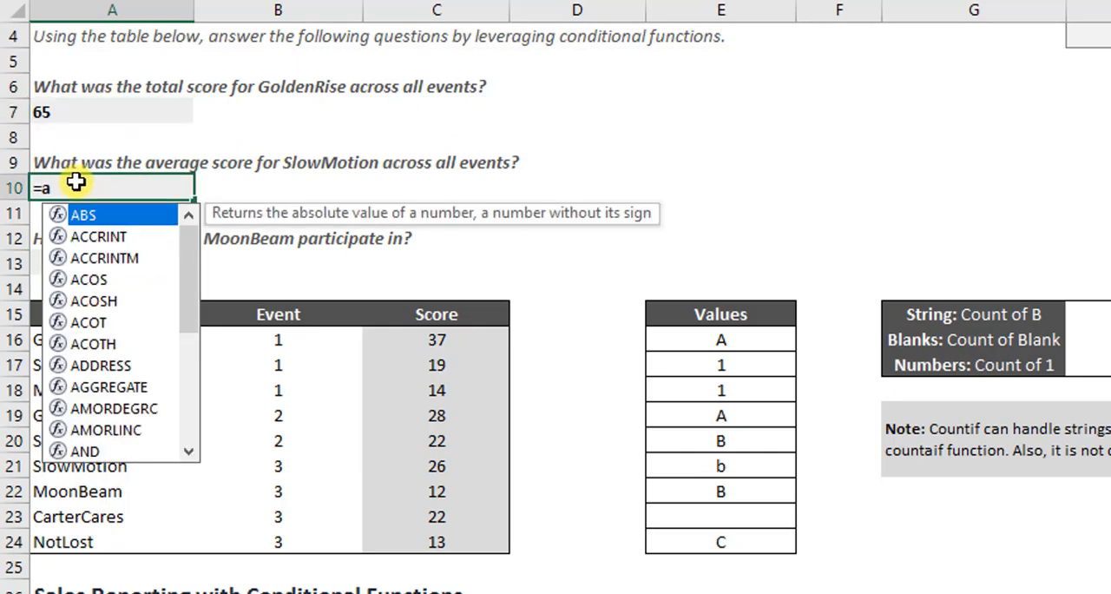
key(Down)
key(Down)
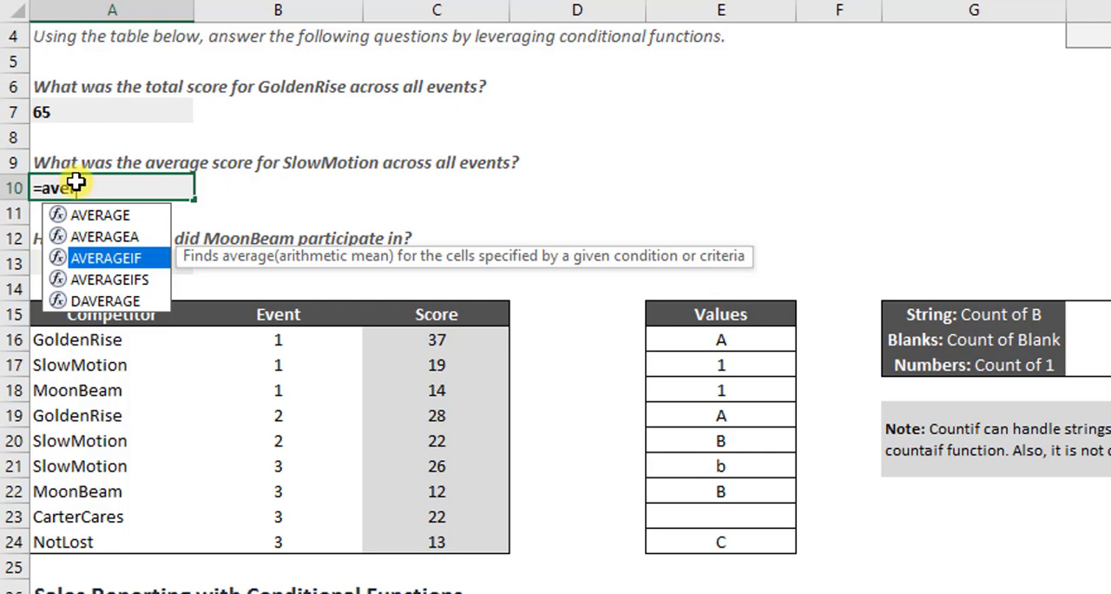
key(Tab)
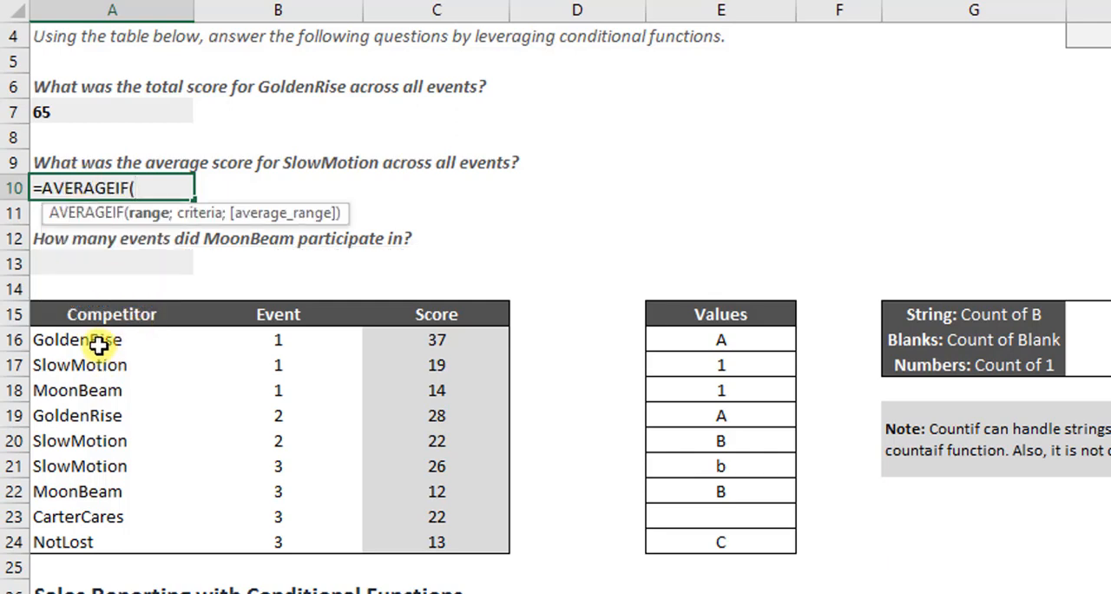
drag(99, 344, 73, 539)
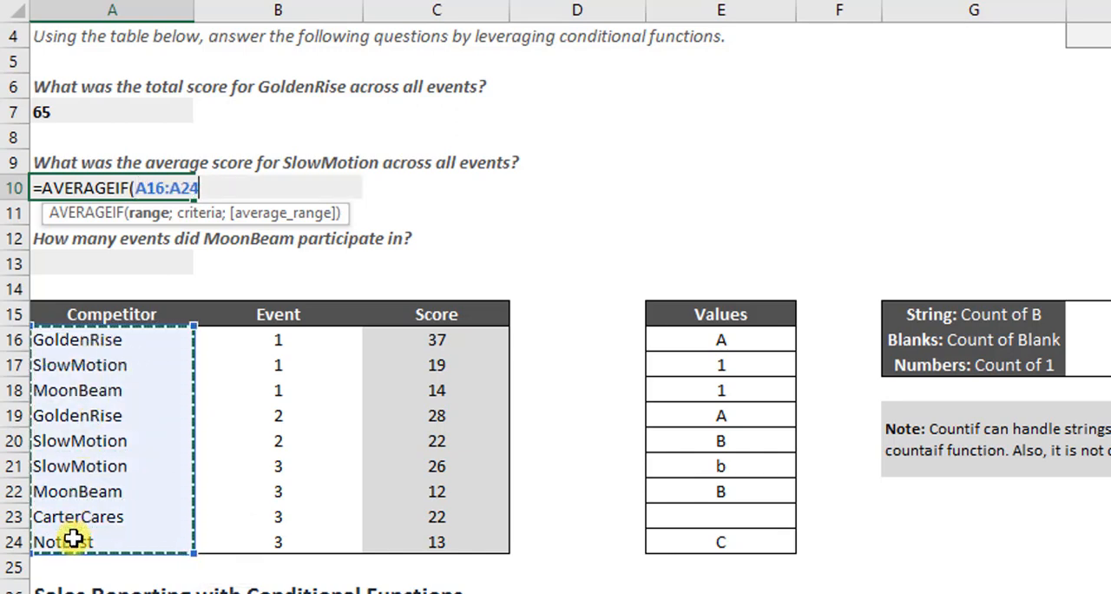
Step: Complete the AVERAGEIF formula in A10 with cell A17 as the criterion and C16:C24 as the average range
text(;)
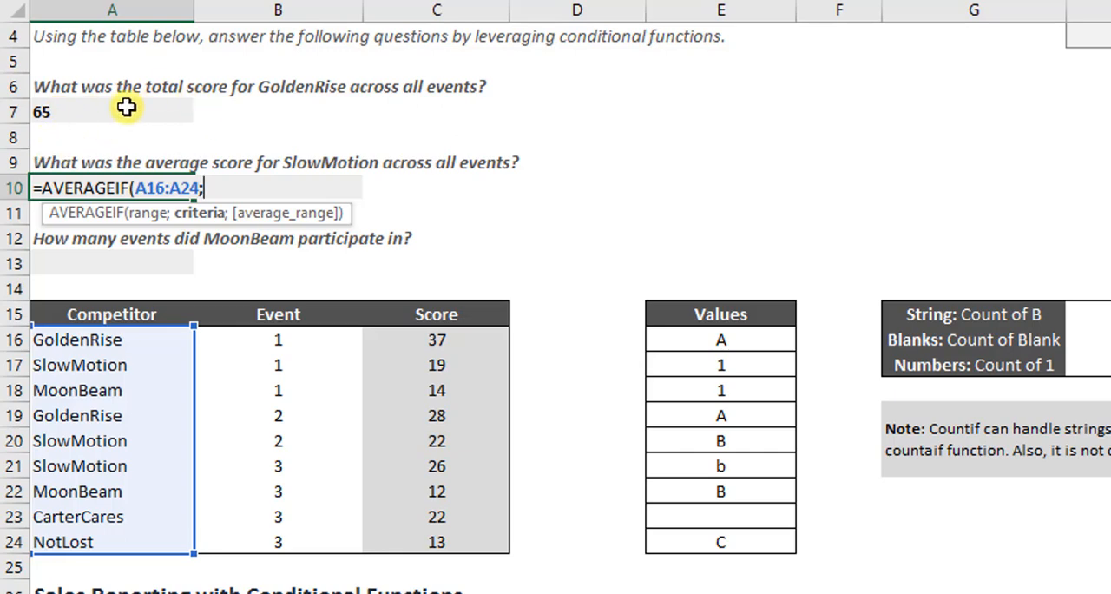
click(76, 369)
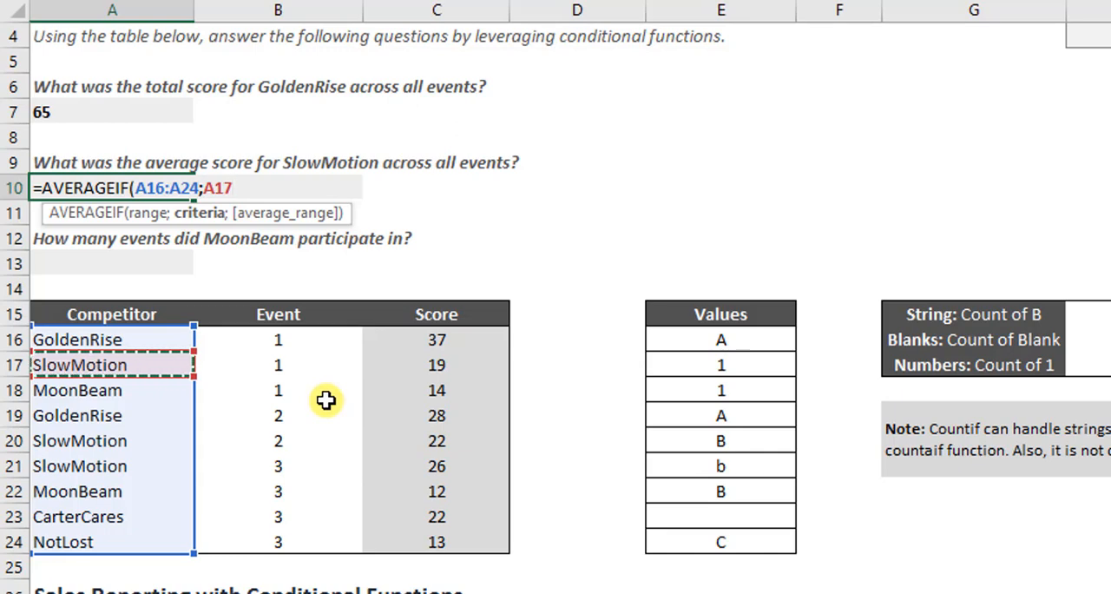
text(;)
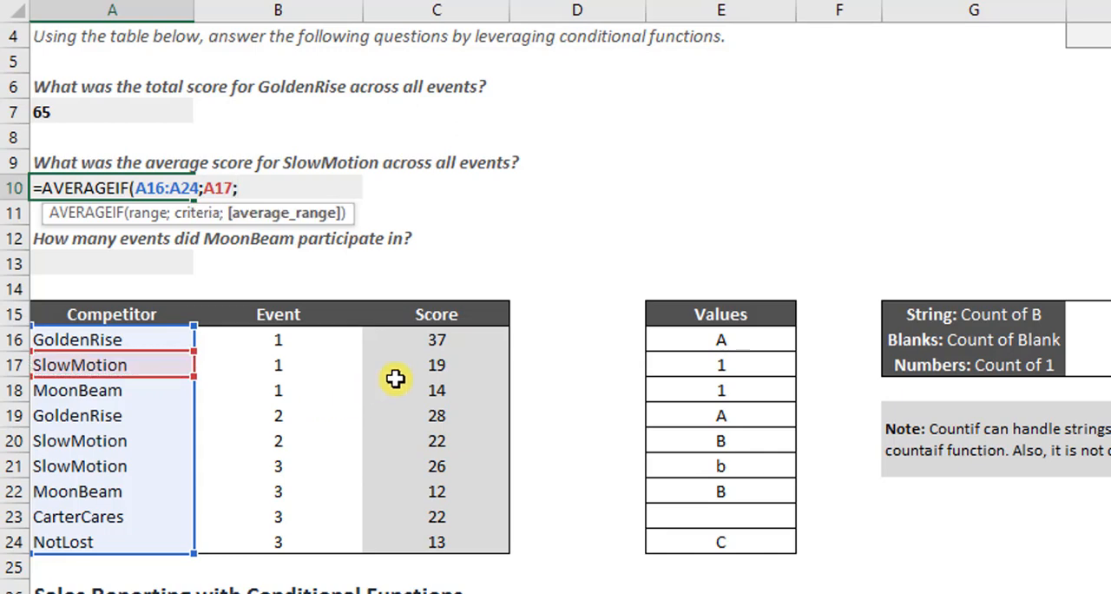
drag(464, 341, 461, 539)
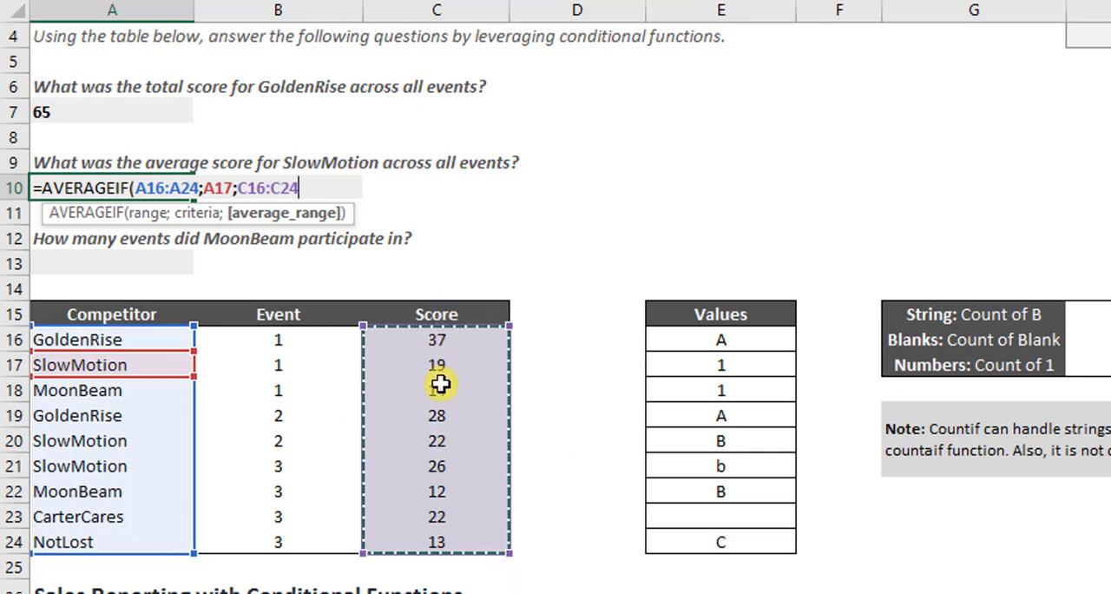
text())
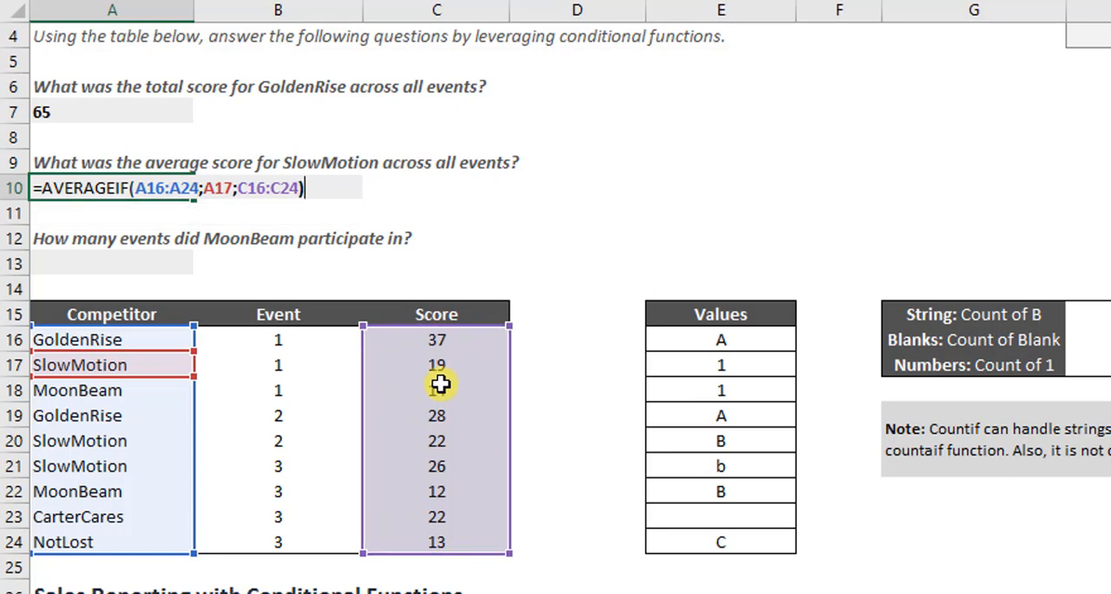
key(Return)
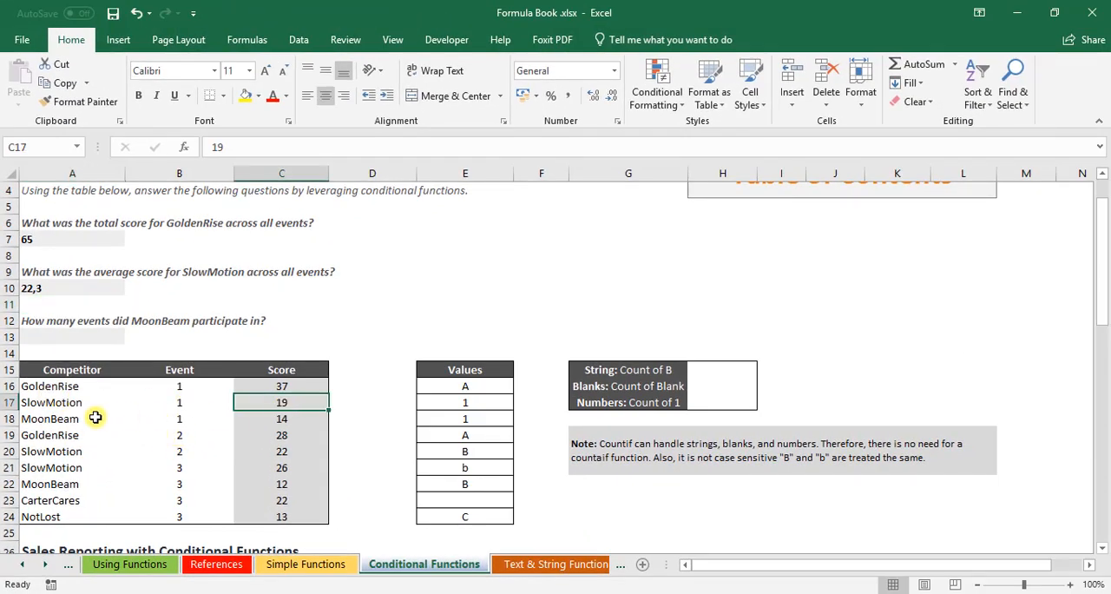
Step: Add the SlowMotion scores in C20 and C21 to the selection with C17 to check the average in A10
ctrl+click(278, 453)
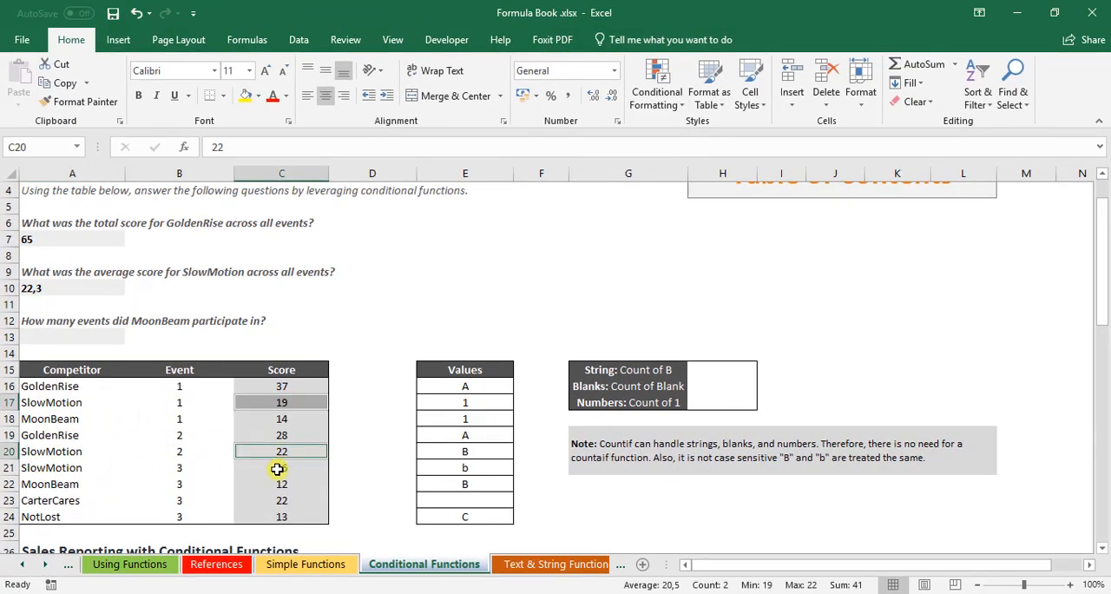
ctrl+click(276, 469)
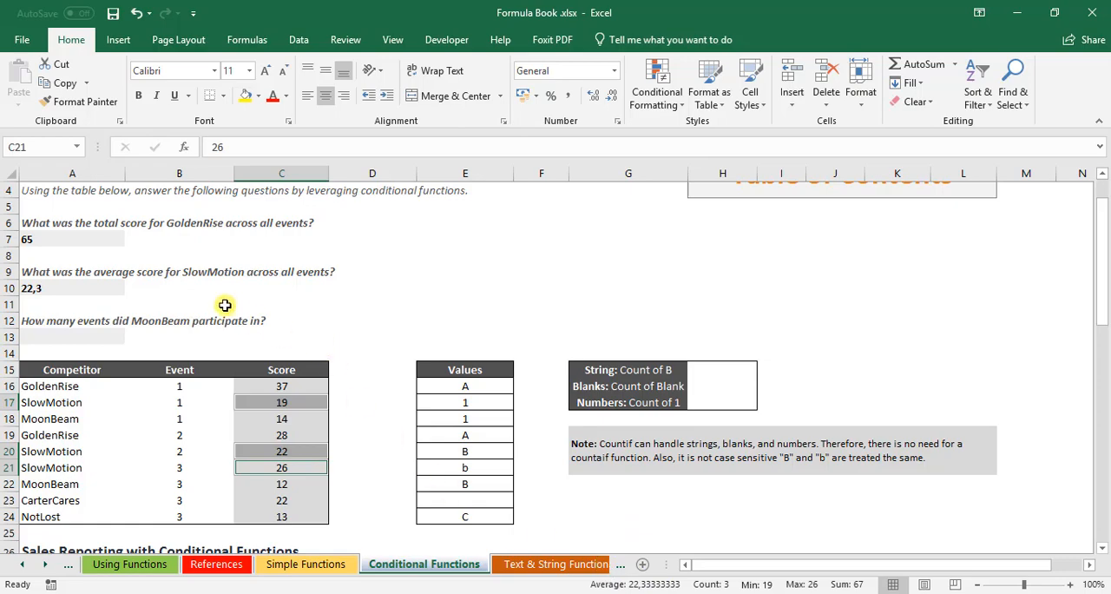
Step: Start a COUNTIF formula in A13 for MoonBeam's number of events, with the competitor names A16:A24 as the range
click(96, 340)
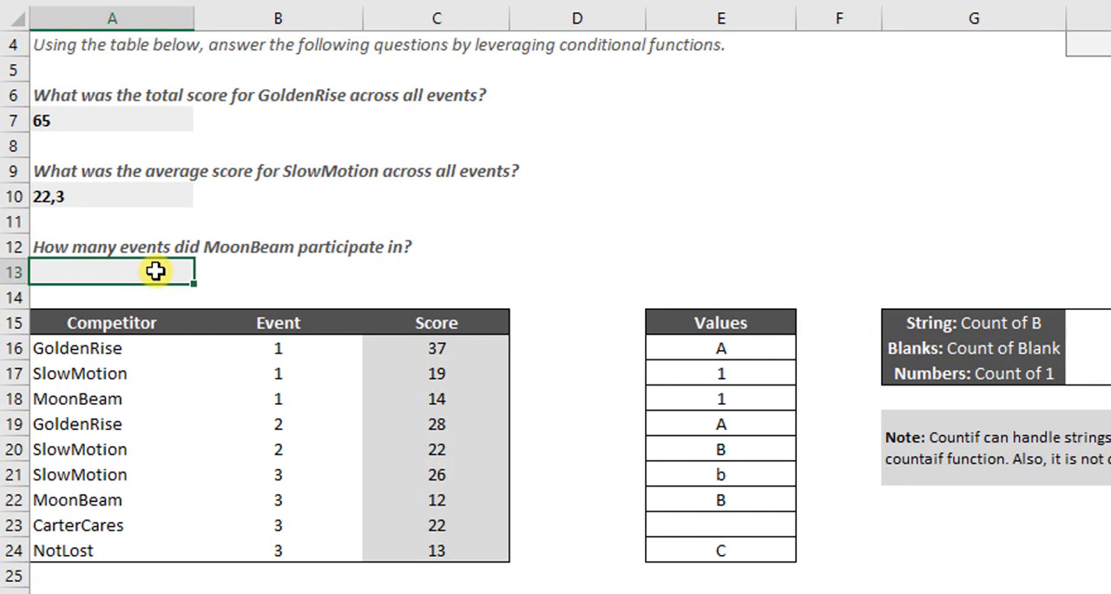
text(=)
text(coun)
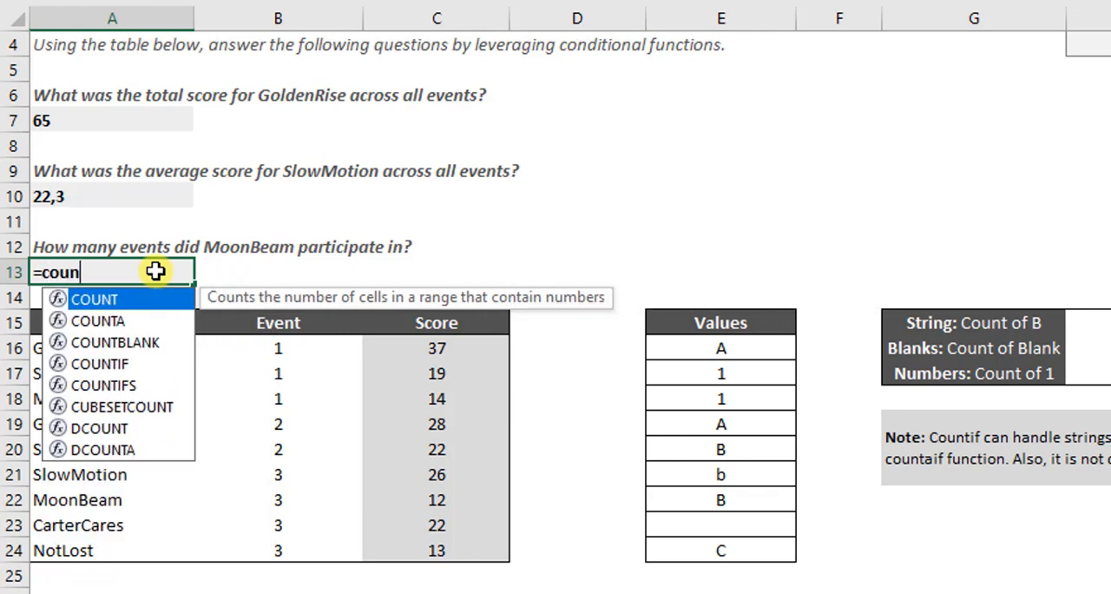
key(Down)
key(Down)
key(Down)
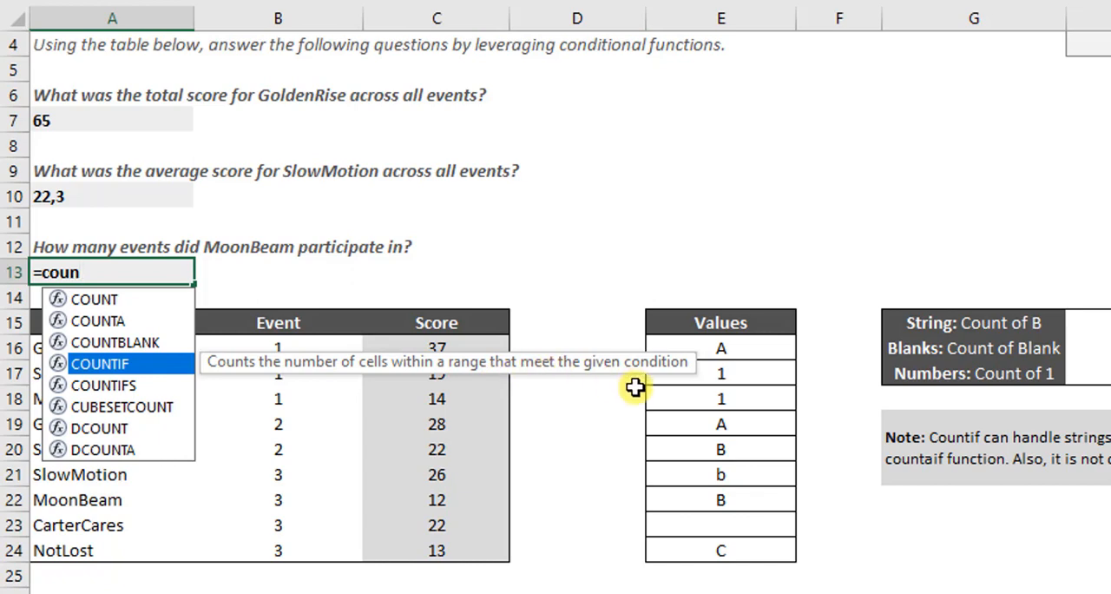
key(Tab)
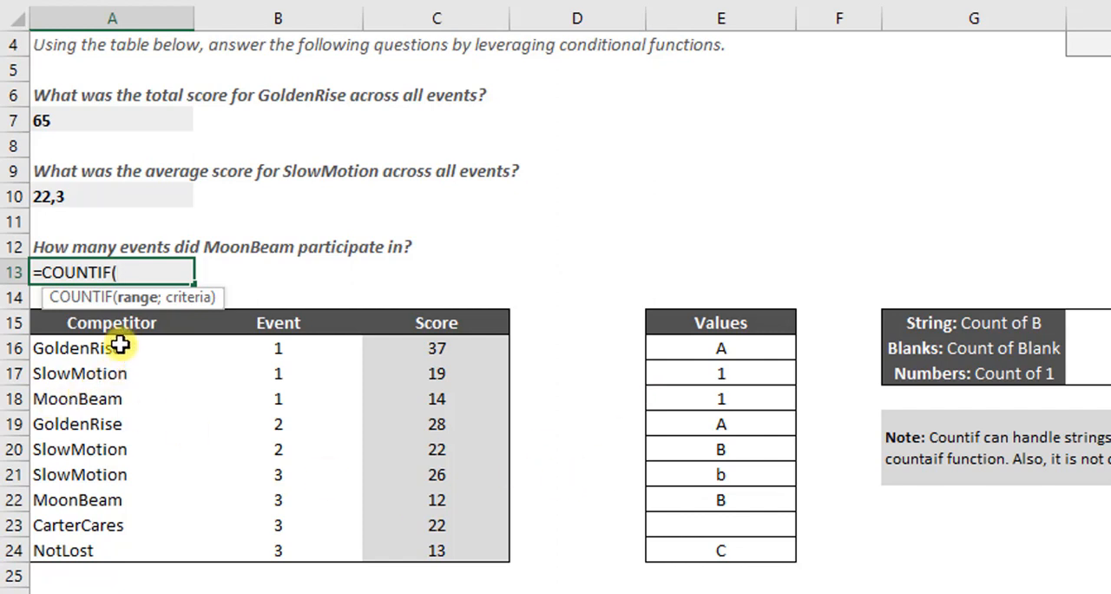
drag(120, 346, 104, 535)
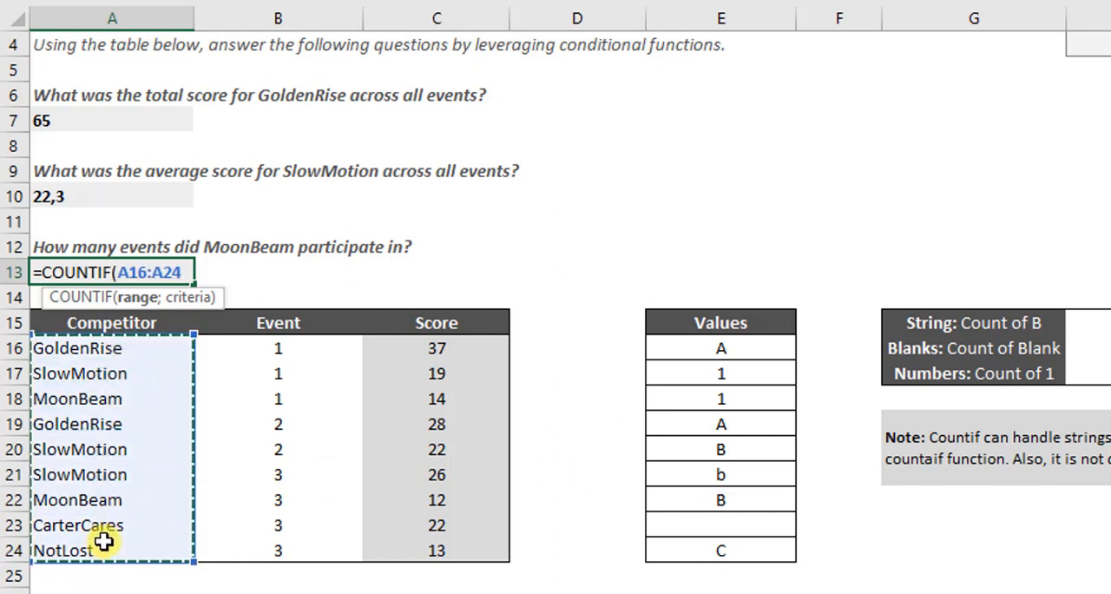
Step: Complete the COUNTIF formula in A13 with the text "MoonBeam" as the criterion
text(;)
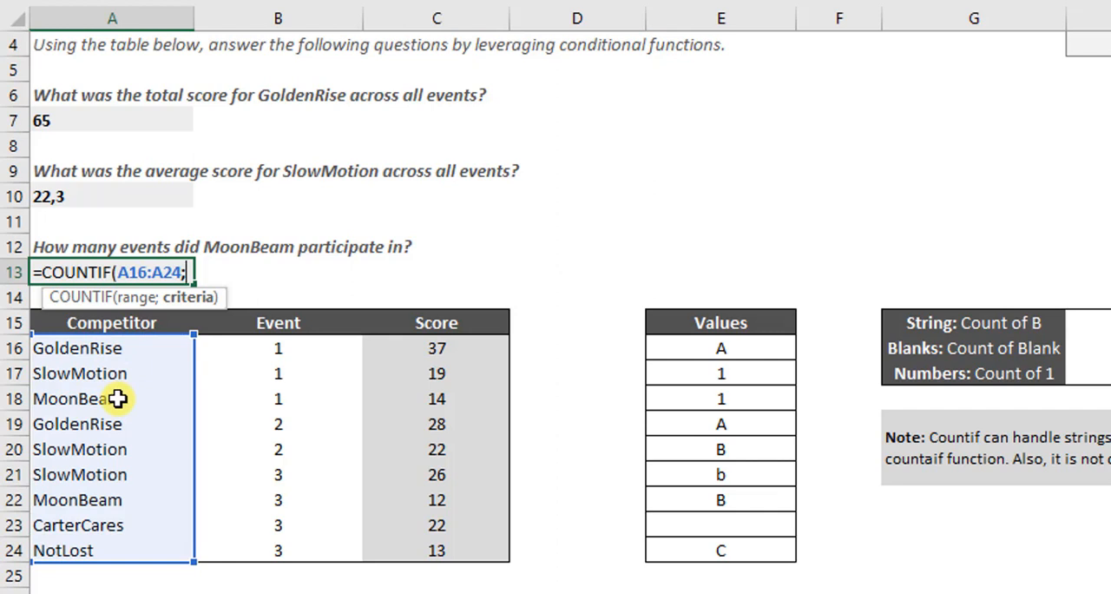
text("MoonB)
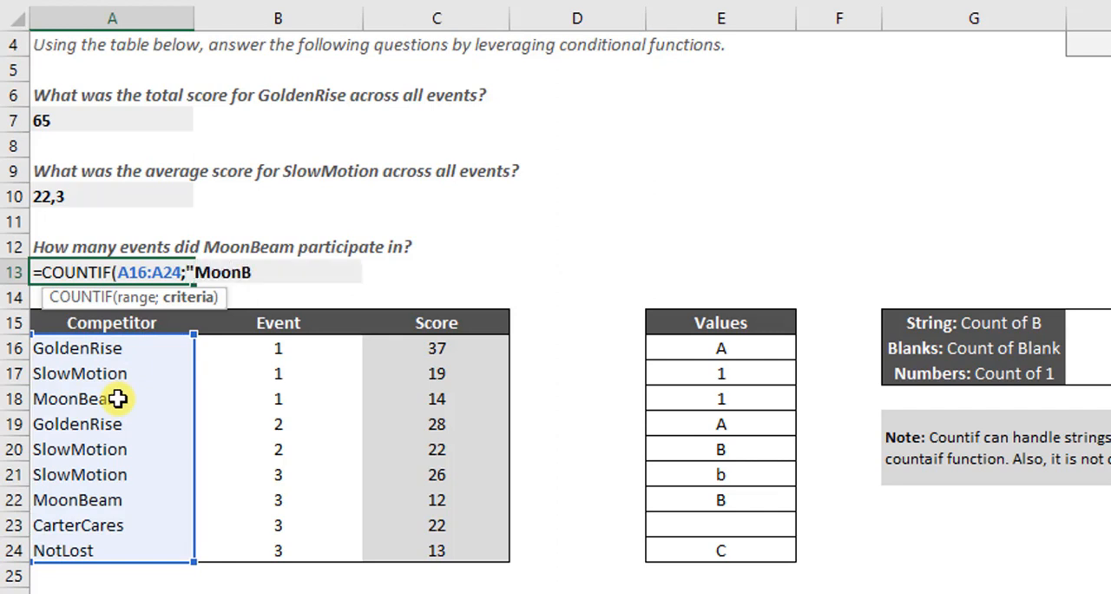
text(eam")
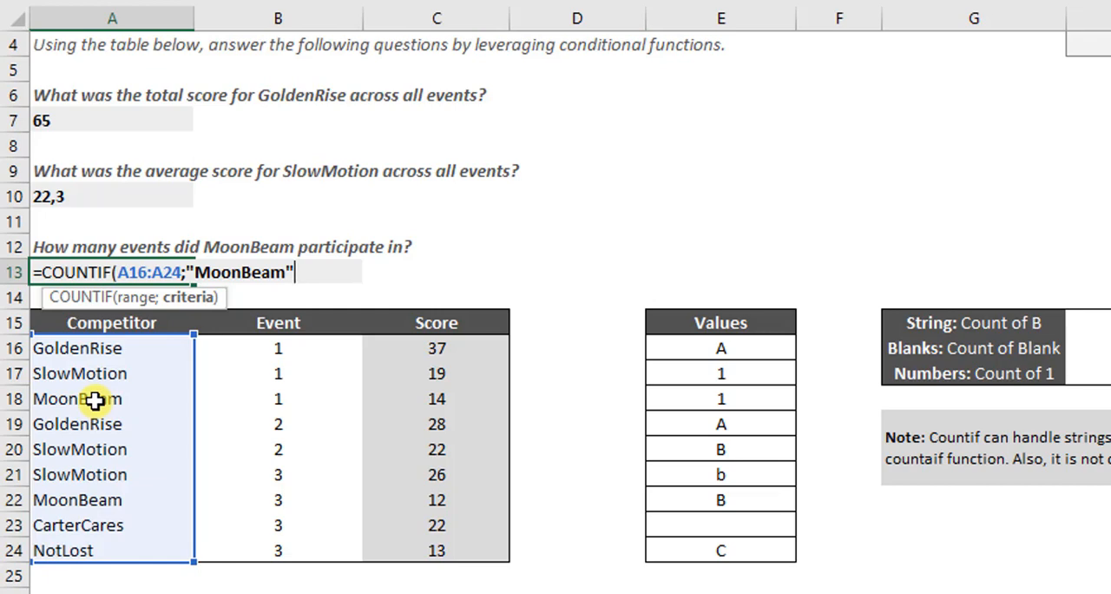
text())
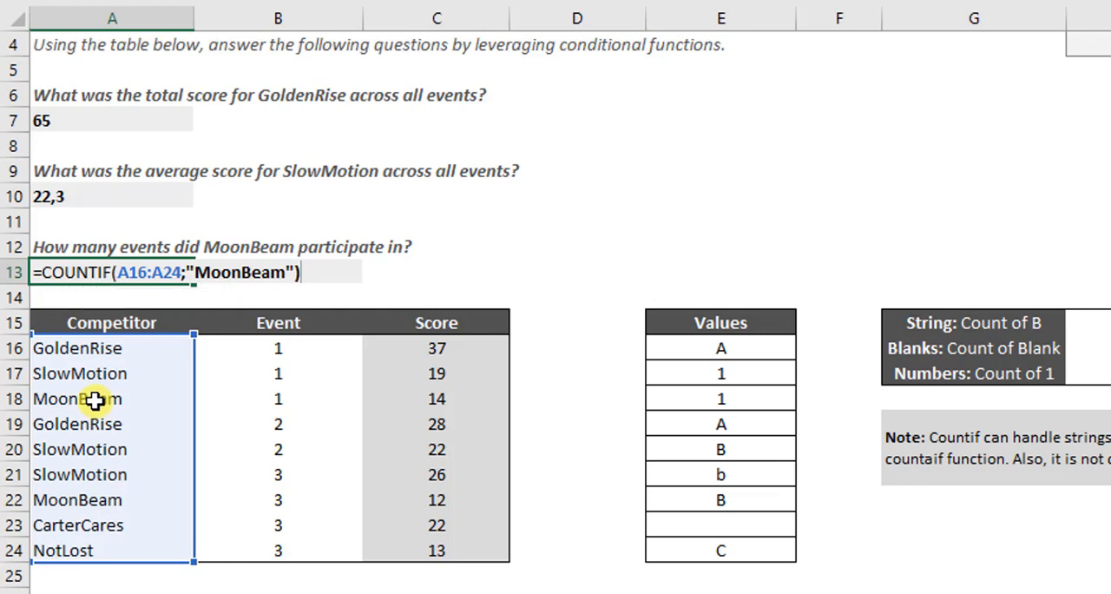
key(Return)
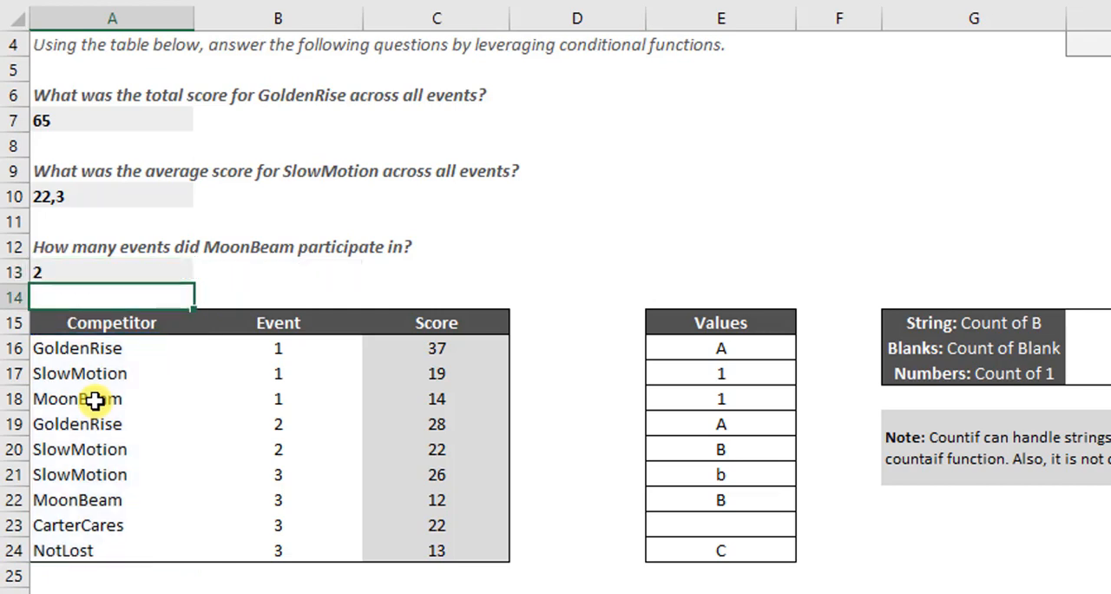
Step: Select the MoonBeam entries in A18 and A22 together to check the count in A13
drag(102, 371, 102, 397)
click(103, 396)
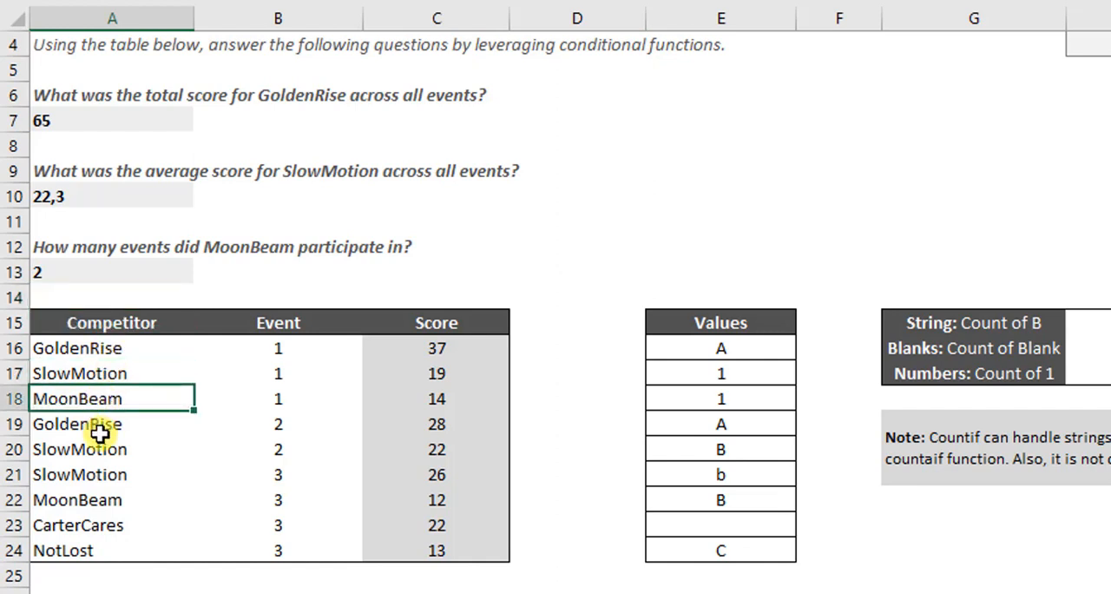
ctrl+click(79, 499)
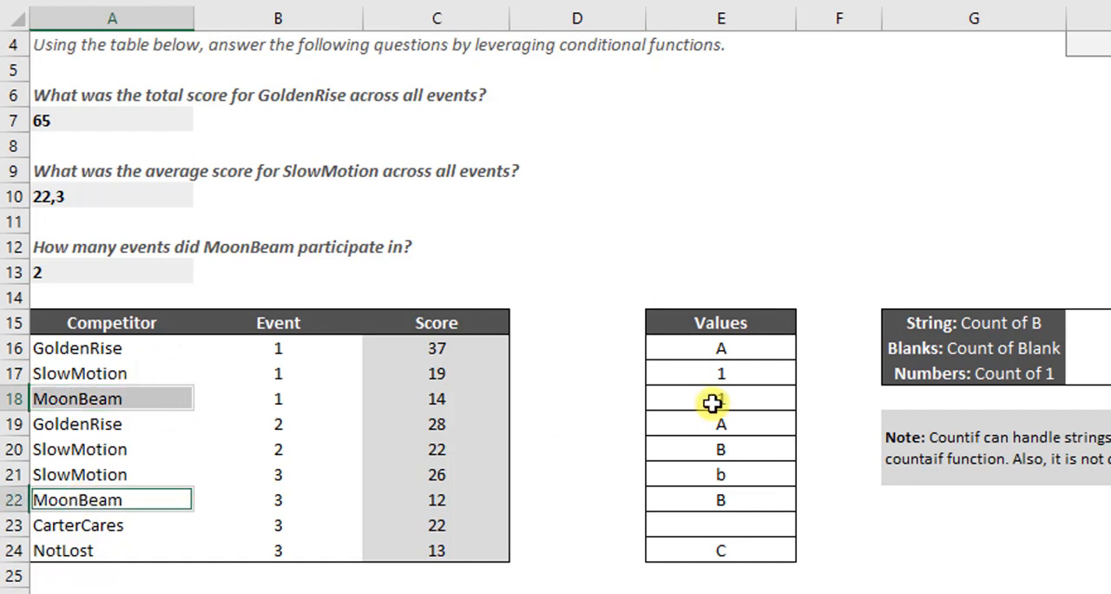
click(78, 272)
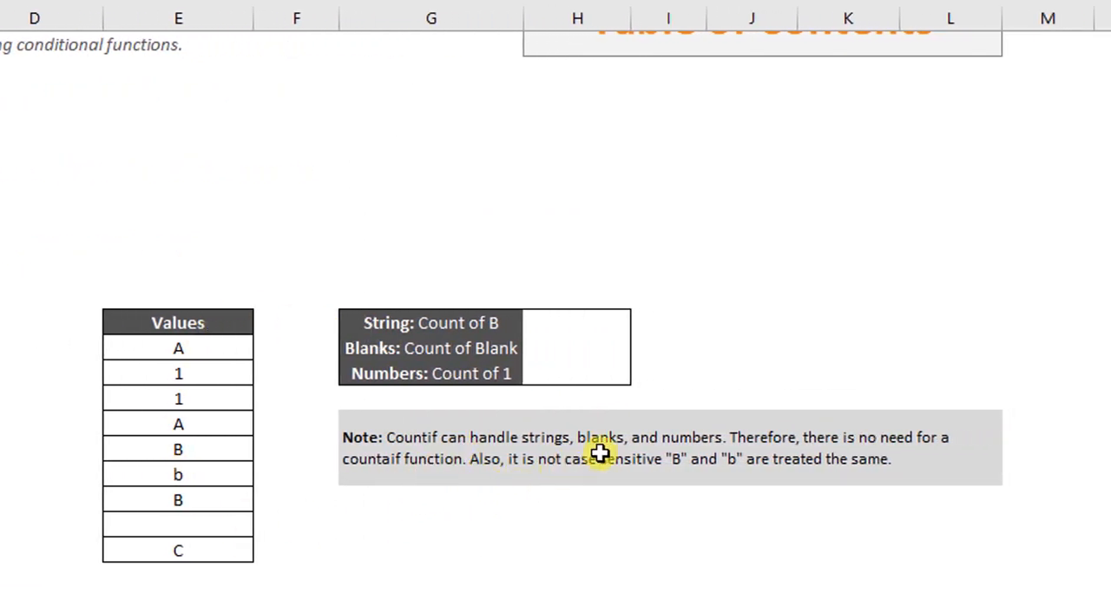
Step: Remove the sentence "Therefore, there is no need for a countaif function." from the note about COUNTIF
click(852, 468)
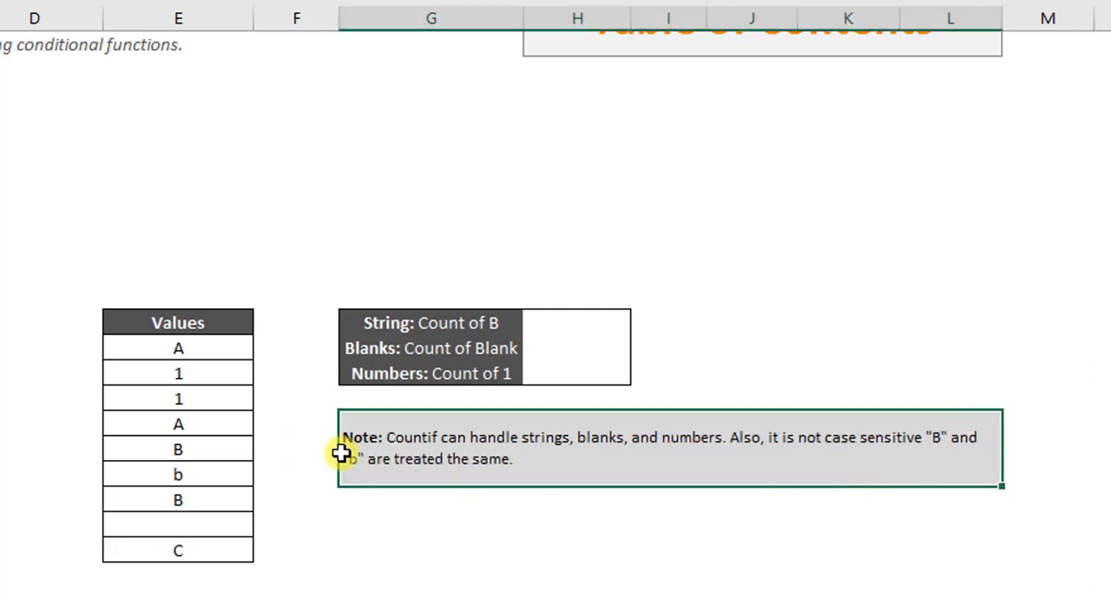
Step: Start a COUNTIF formula in H15 for the count of B, with the values E16:E24 as the range
click(547, 319)
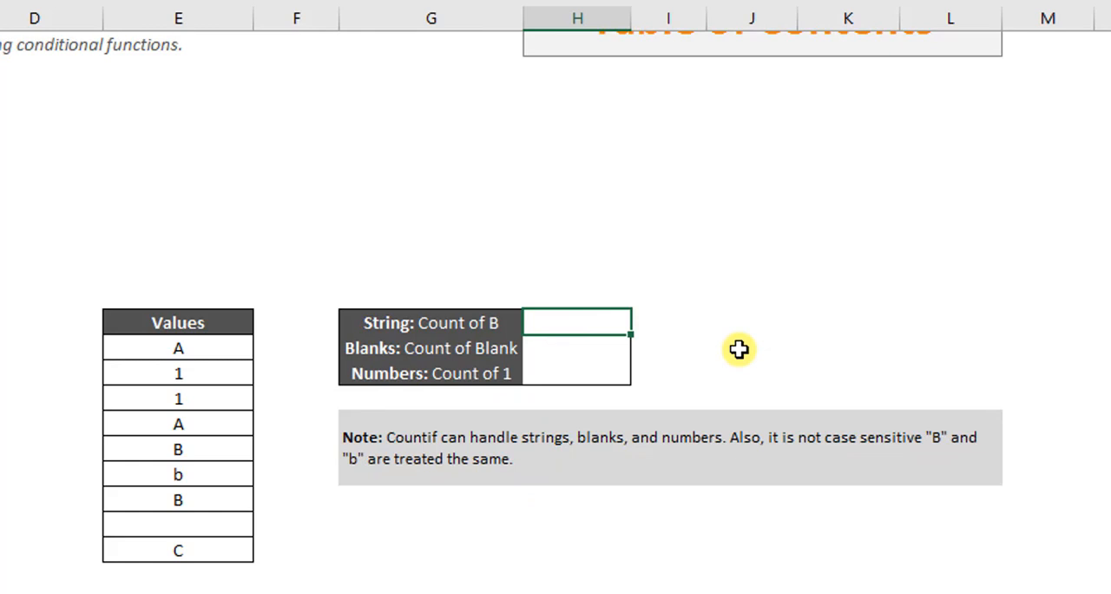
text(=coun)
key(Down)
key(Down)
key(Down)
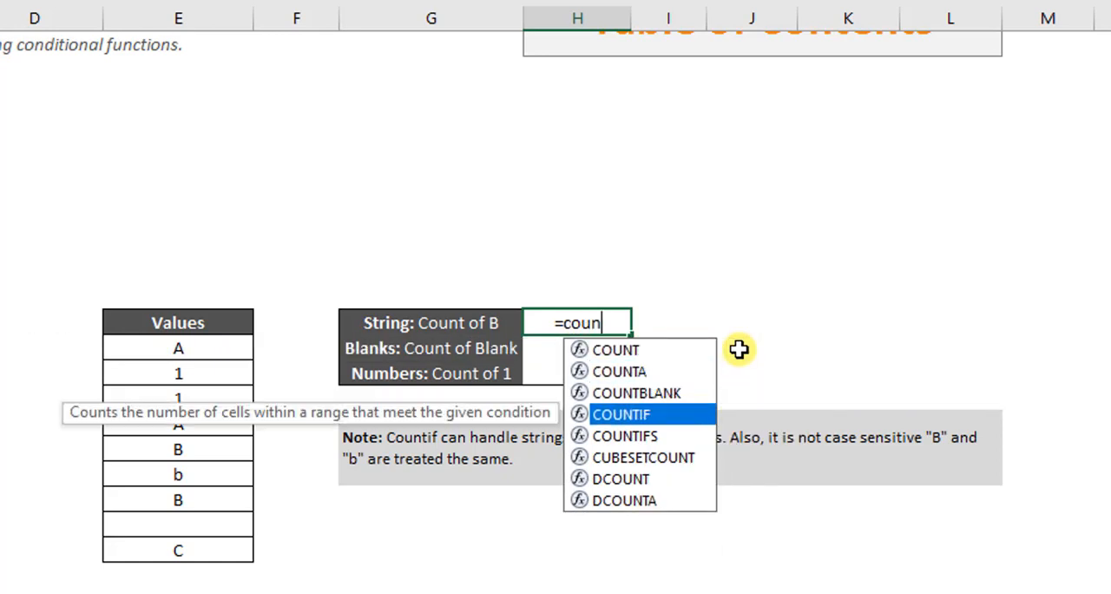
key(Down)
key(Up)
key(Tab)
drag(180, 347, 188, 556)
Step: Complete the COUNTIF formula in H15 with cell E20 as the criterion
text(;)
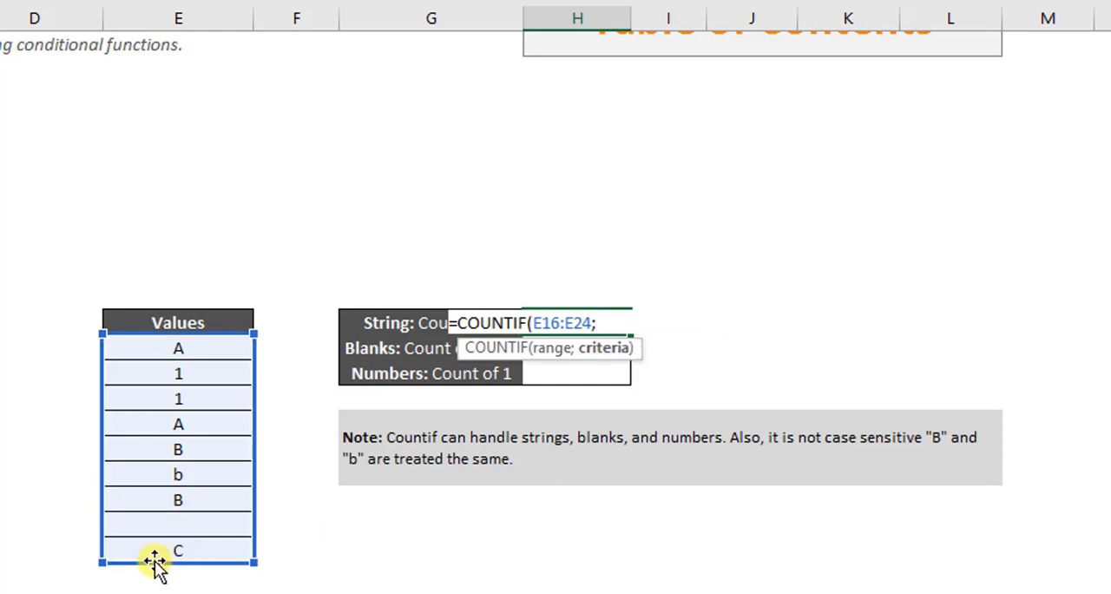
click(182, 452)
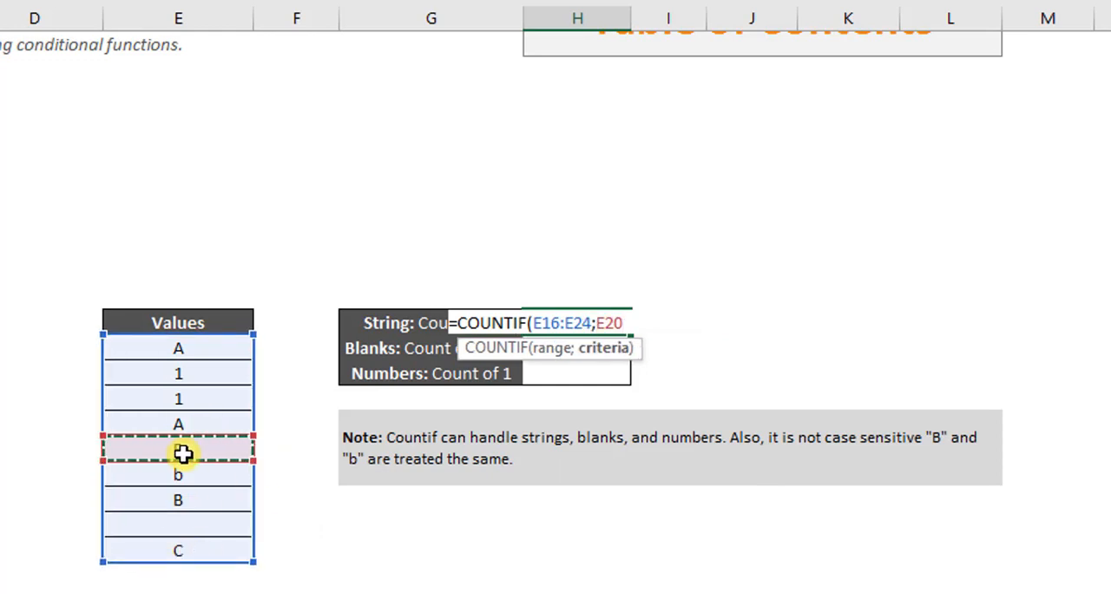
text())
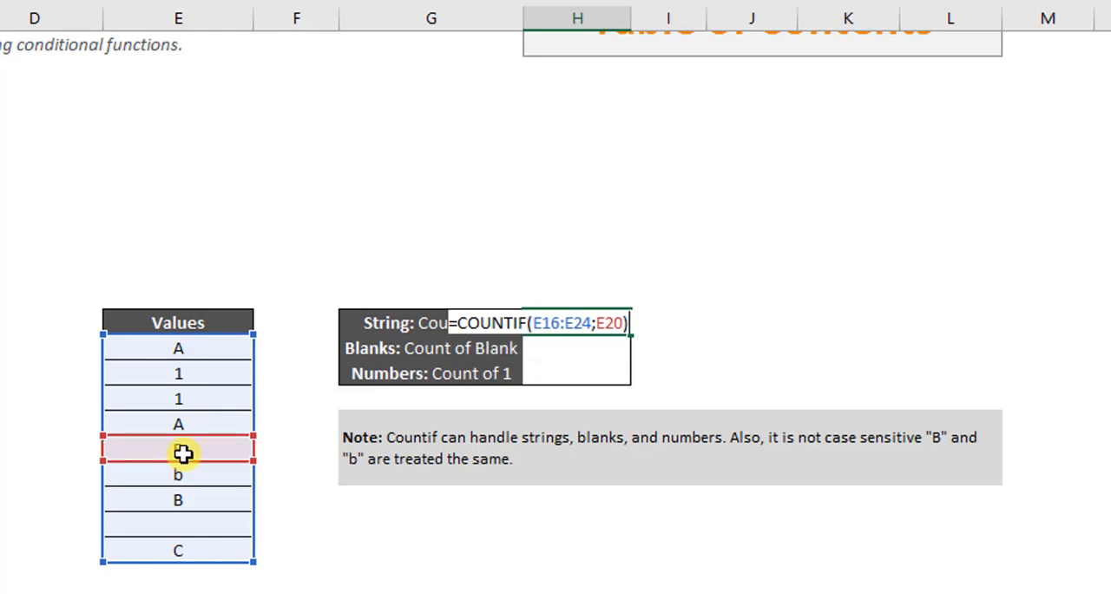
key(Return)
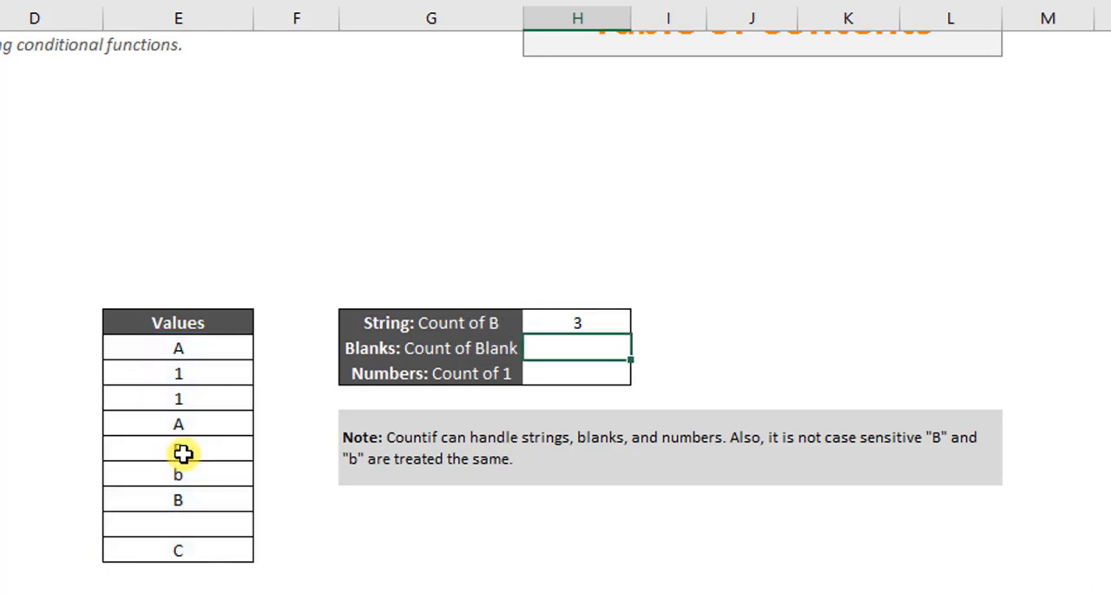
Step: Change the criterion of the COUNTIF formula in H15 to the lowercase text "b"
click(533, 322)
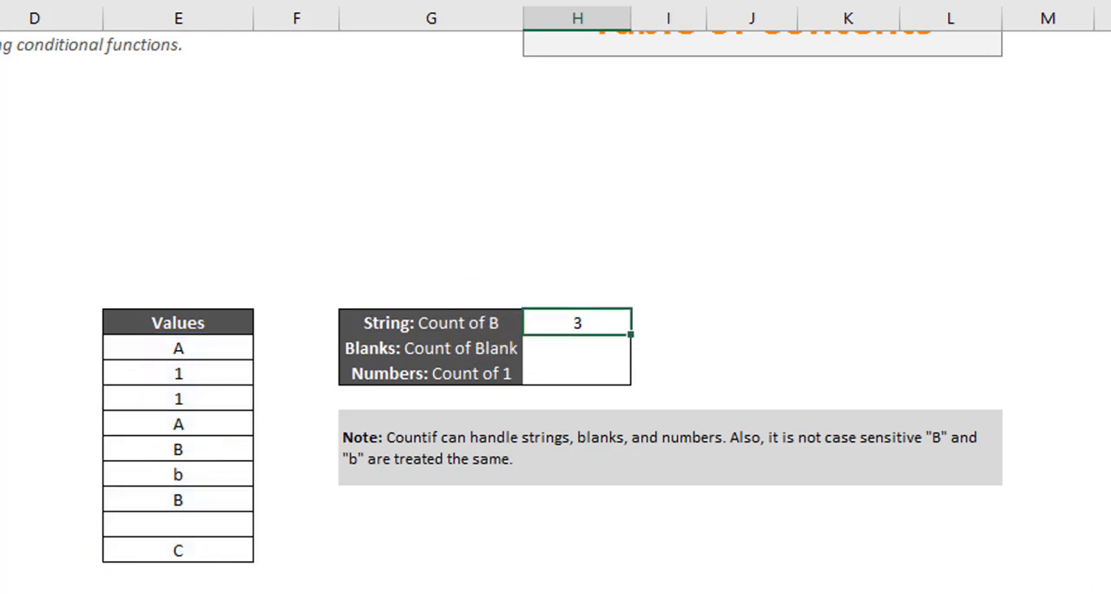
key(F2)
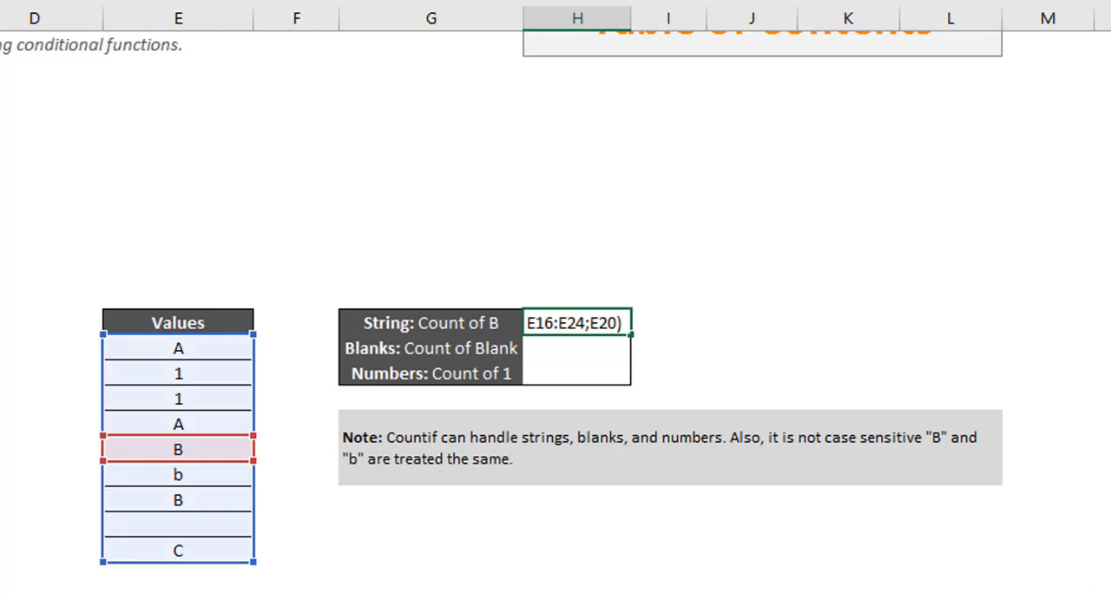
key(BackSpace)
key(BackSpace)
key(BackSpace)
text(")
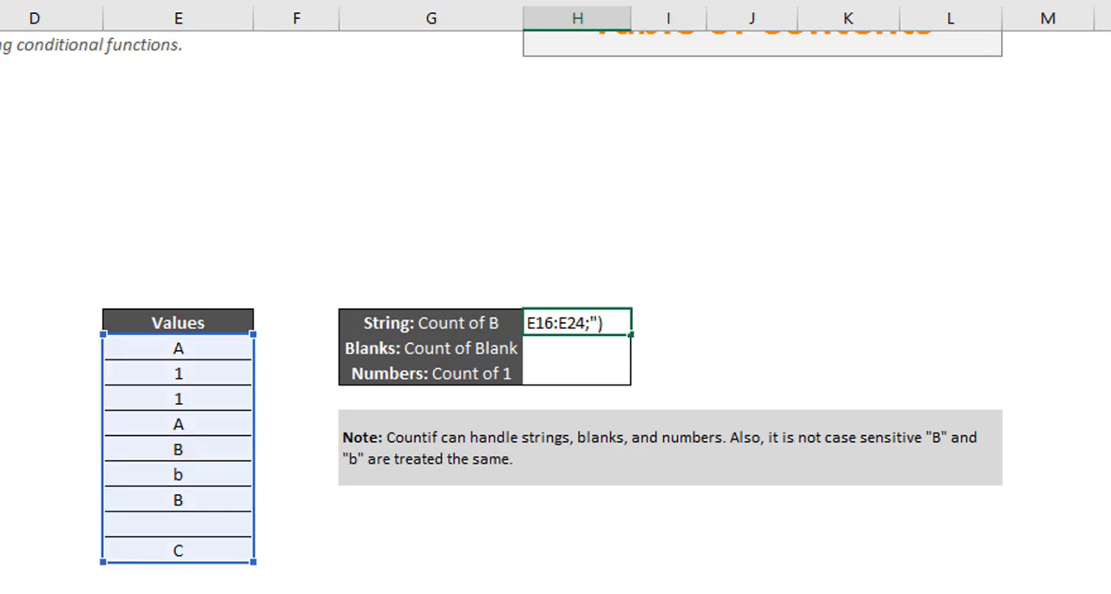
text(b")
key(Return)
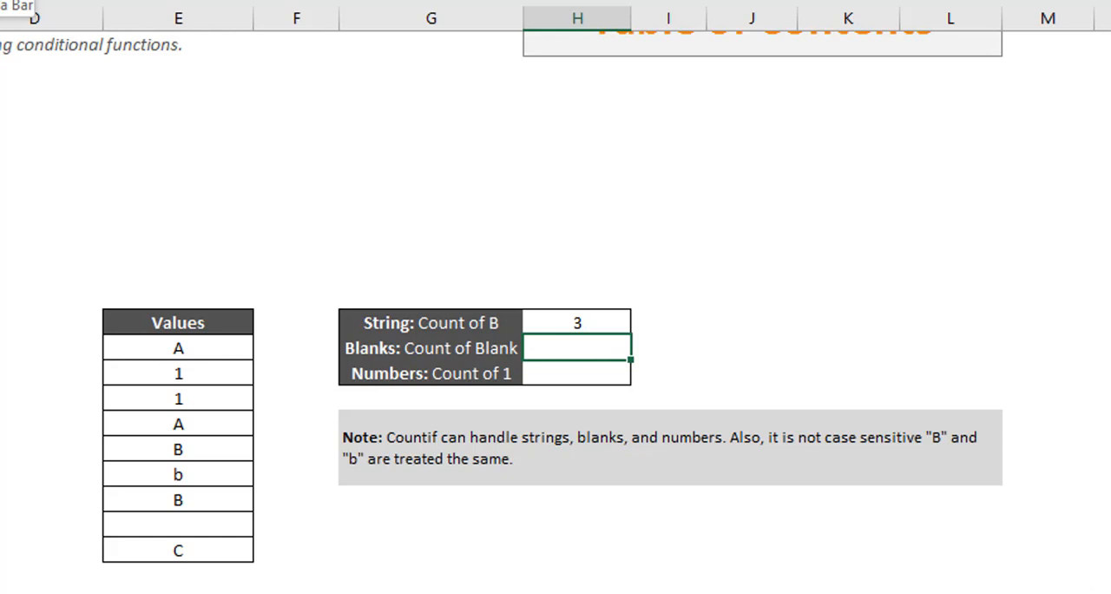
Step: Start a COUNTIF formula in H16 for the count of blanks, with the values E16:E24 as the range
click(228, 526)
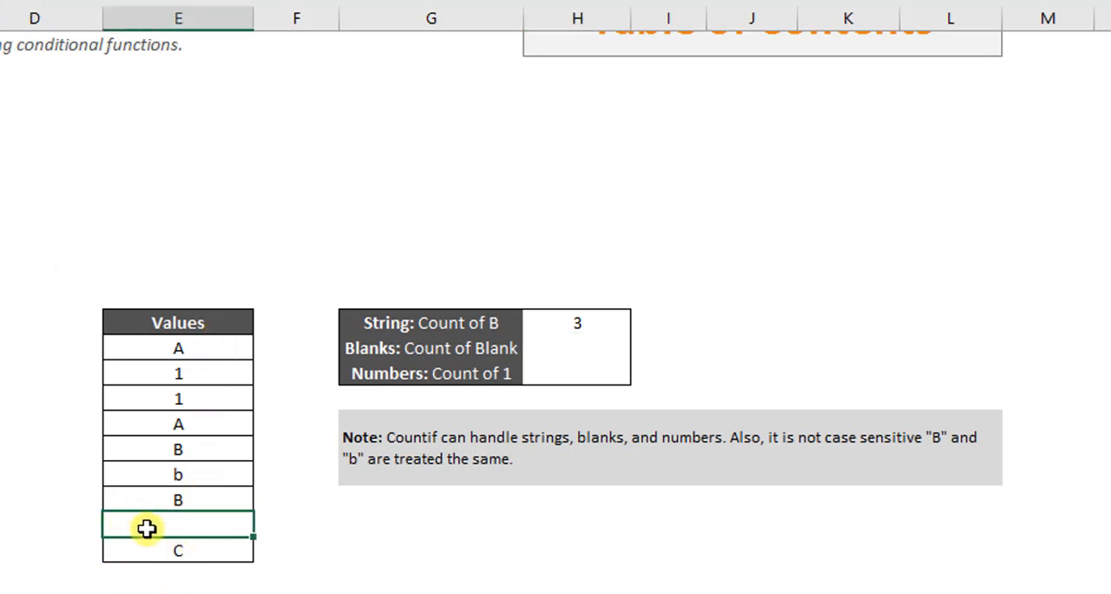
click(568, 348)
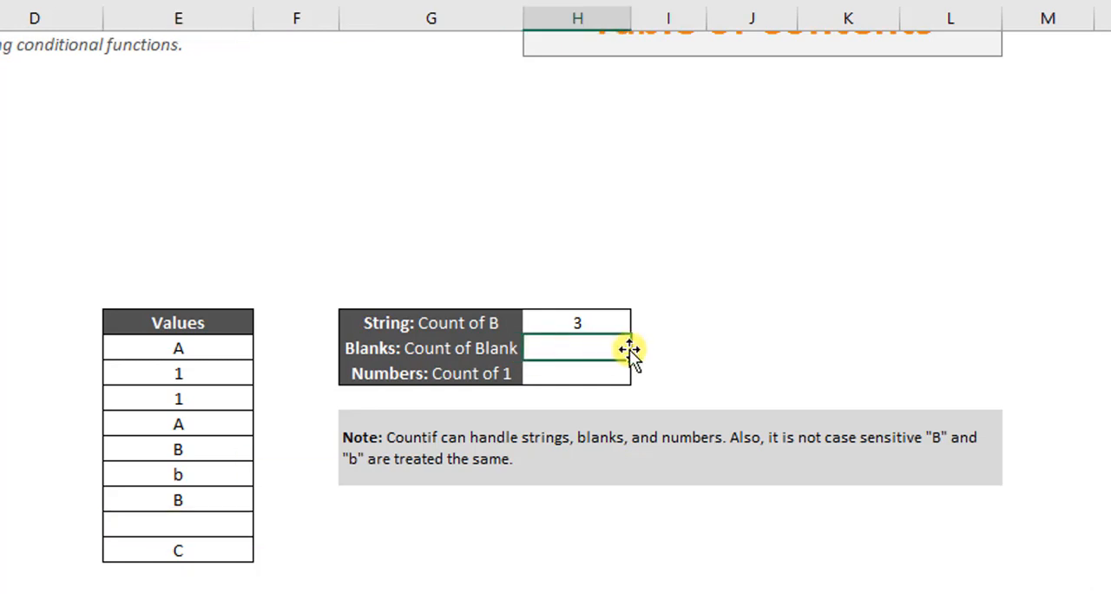
text(=co)
key(Down)
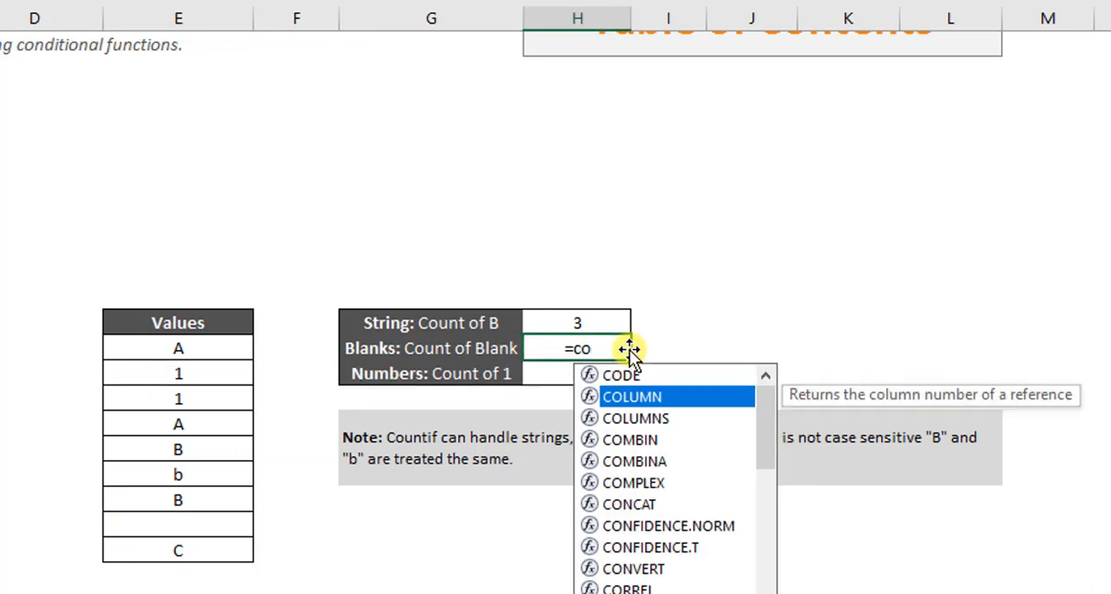
key(Up)
text(un)
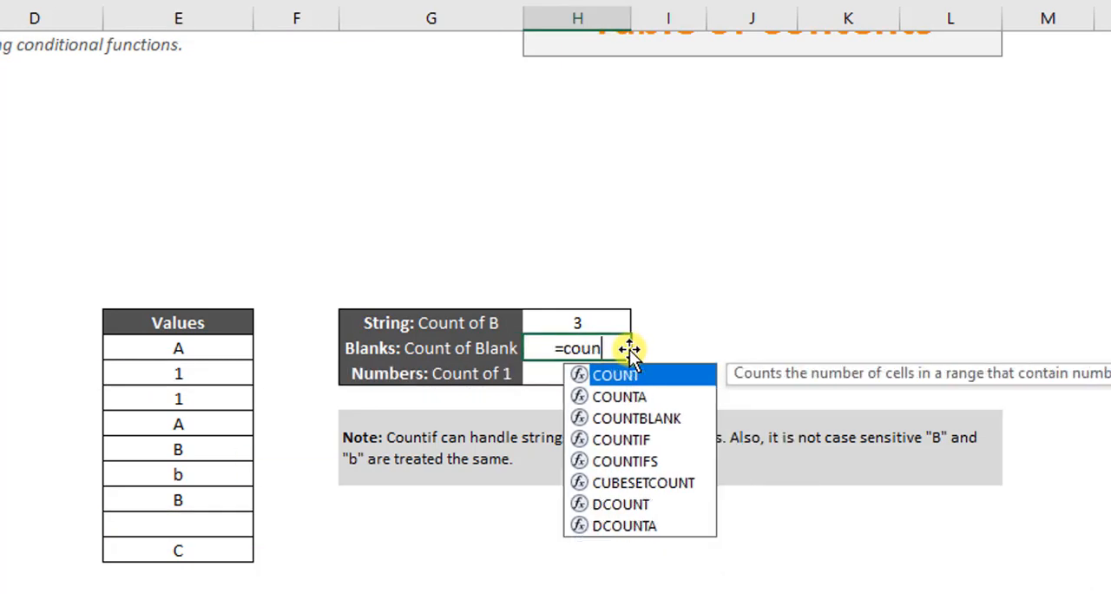
text(tif)
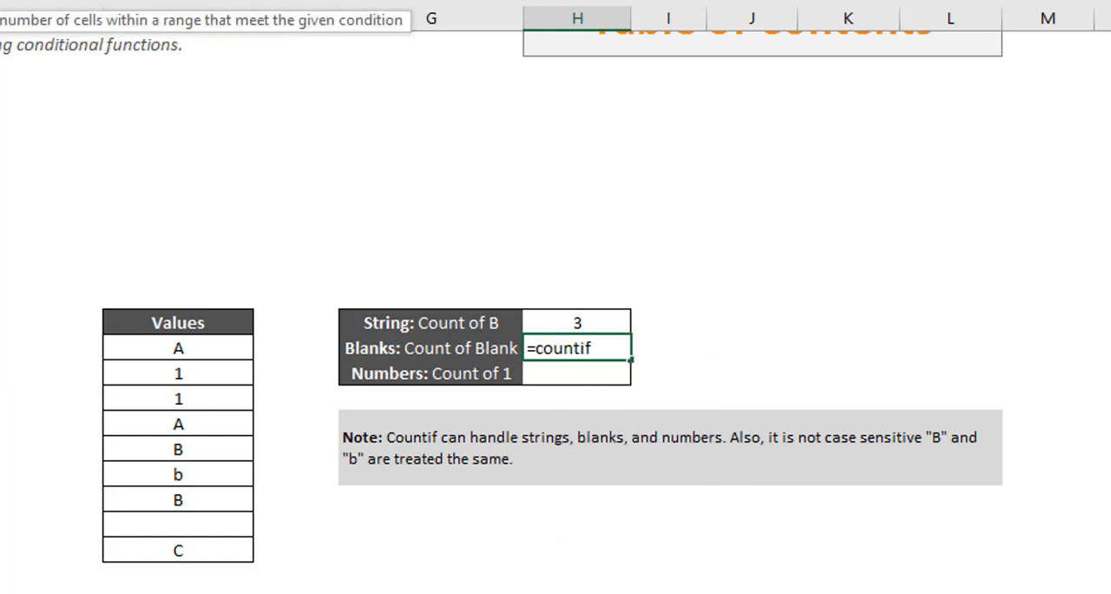
text(()
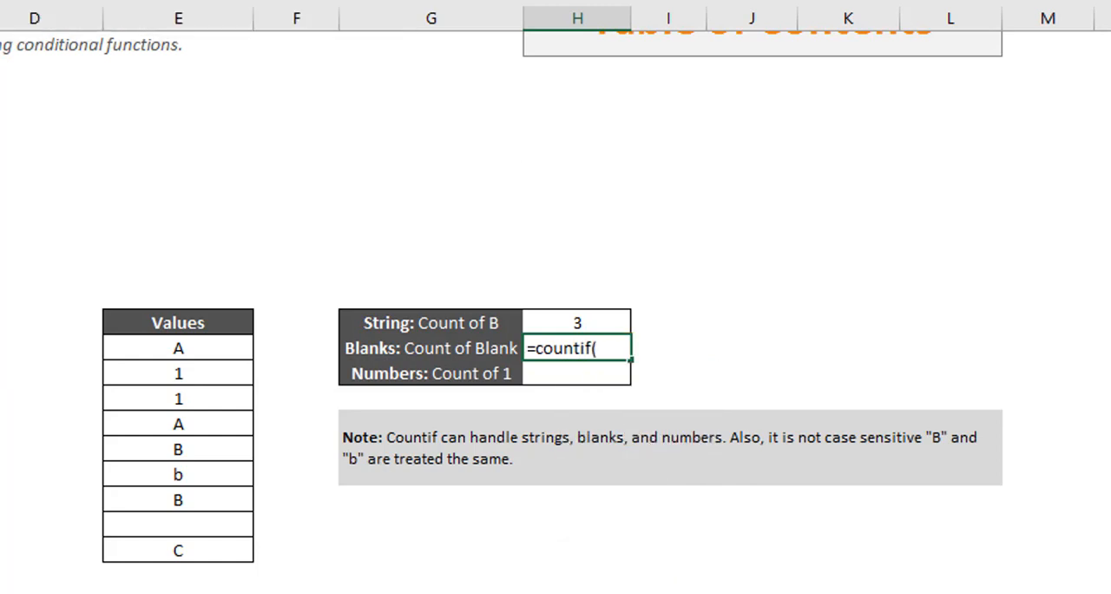
drag(134, 350, 144, 542)
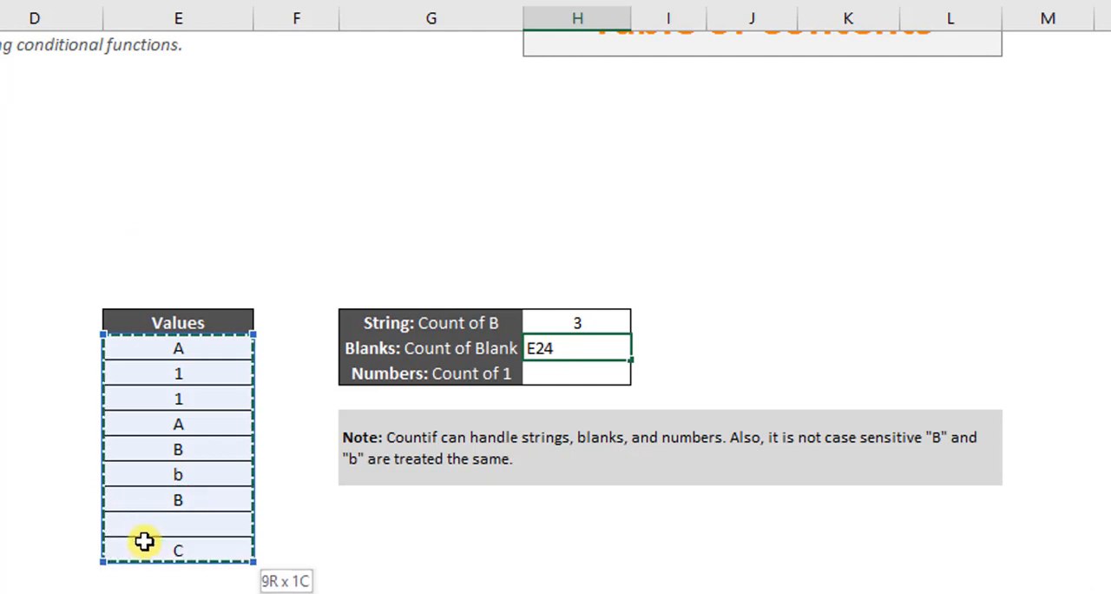
Step: Complete the COUNTIF formula in H16 with an empty string "" as the criterion and check the blank cell E23
text(;)
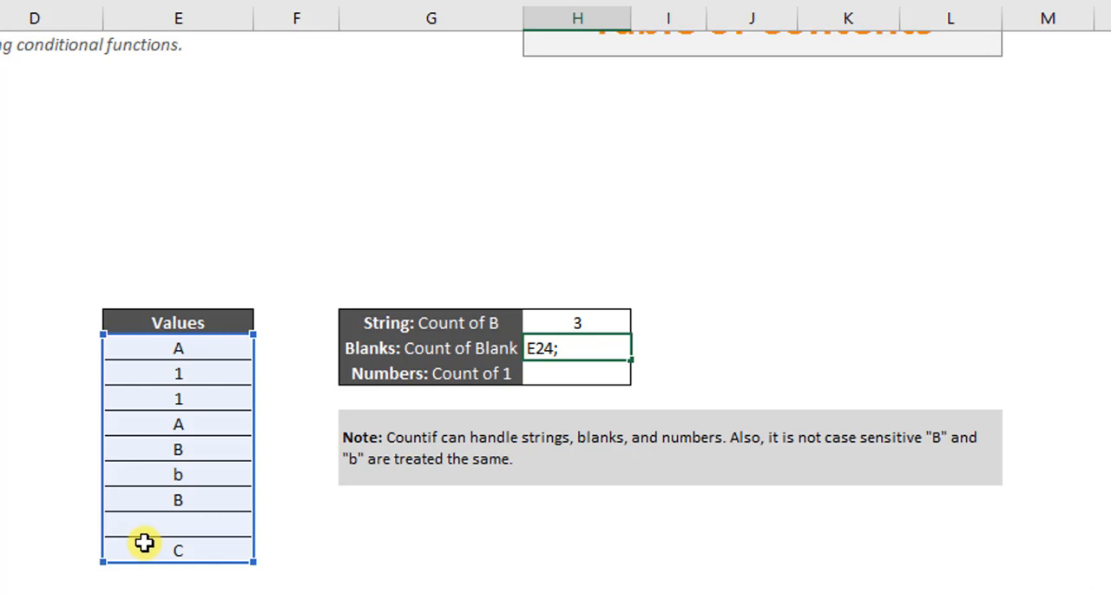
text(" ")
key(BackSpace)
key(BackSpace)
key(BackSpace)
text(""))
key(Return)
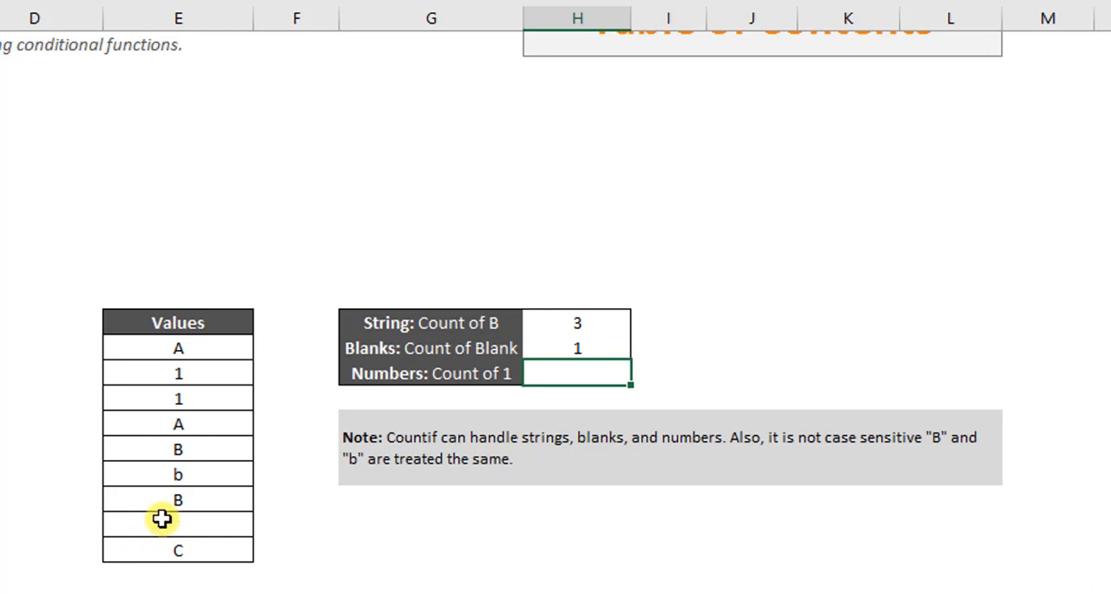
click(162, 519)
Step: Start a COUNTIF formula in H17 for the count of 1, with the values E16:E24 as the range
click(581, 371)
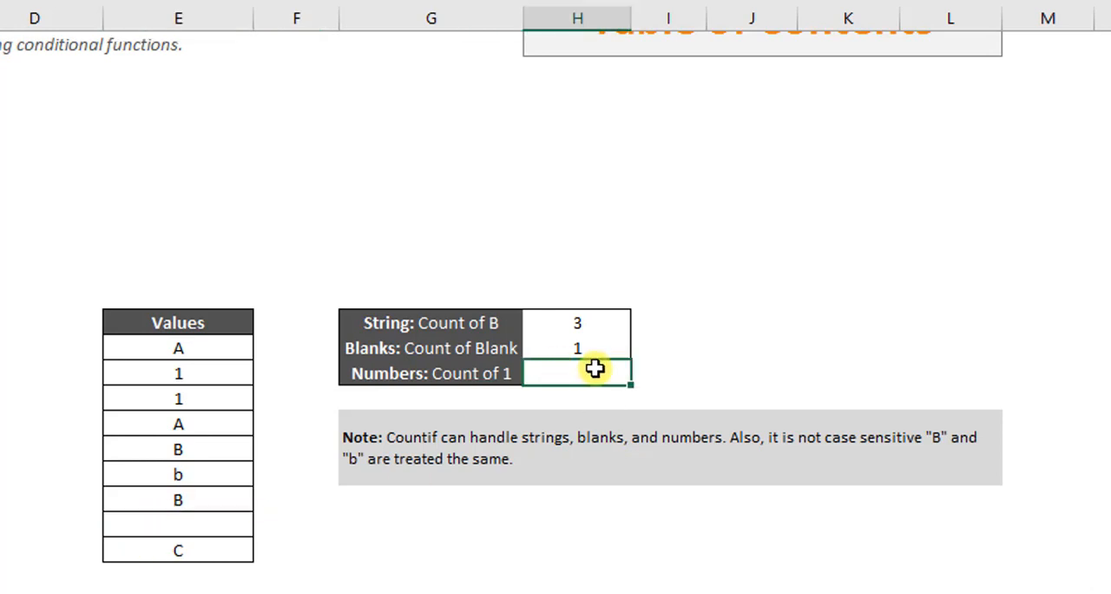
text(=con)
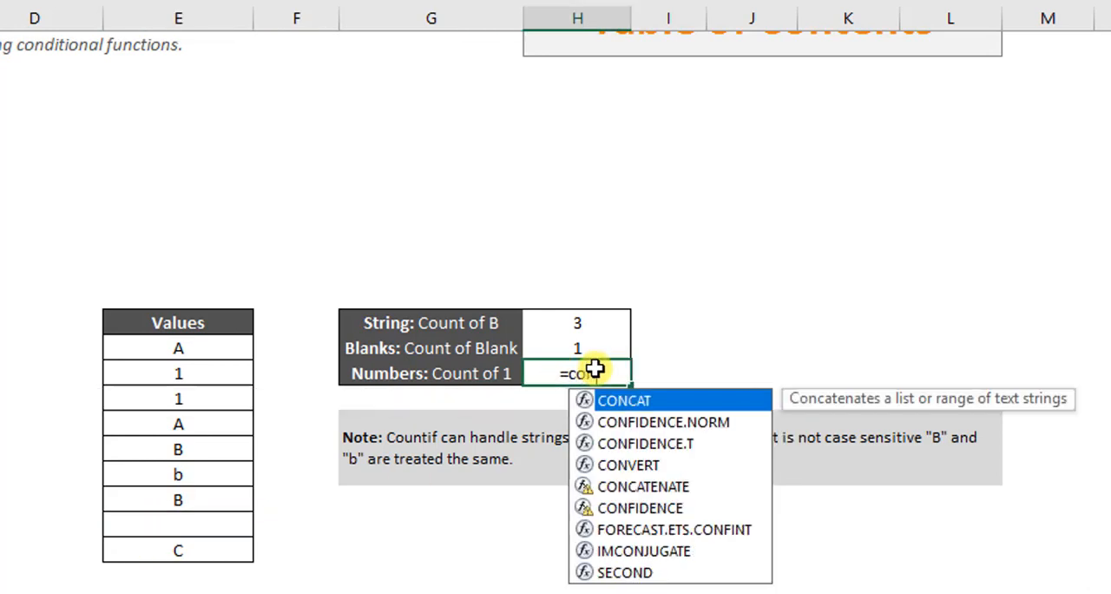
key(BackSpace)
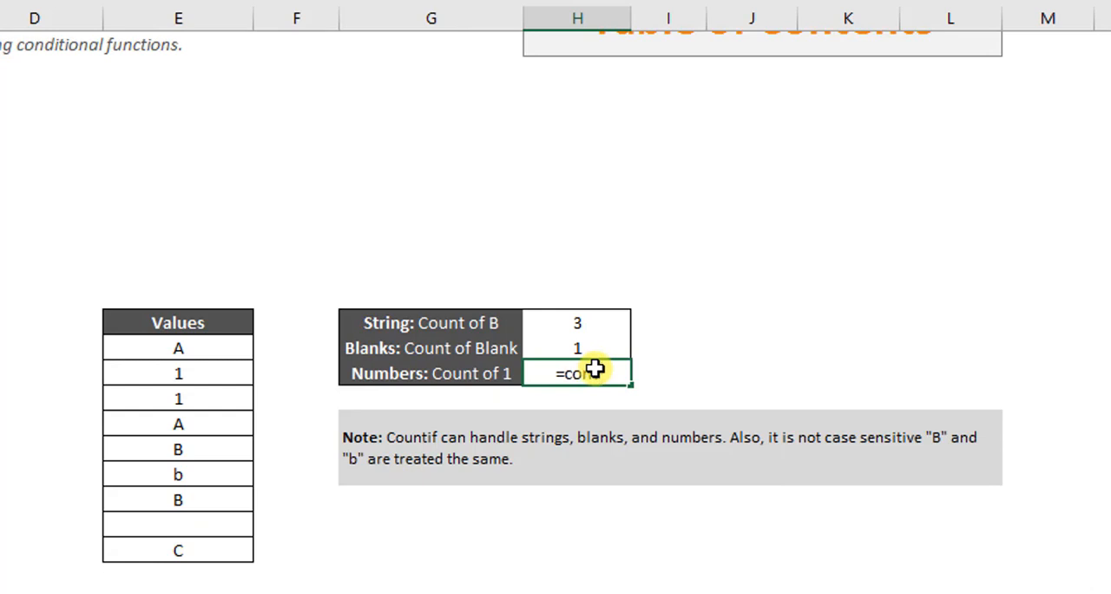
text(unt)
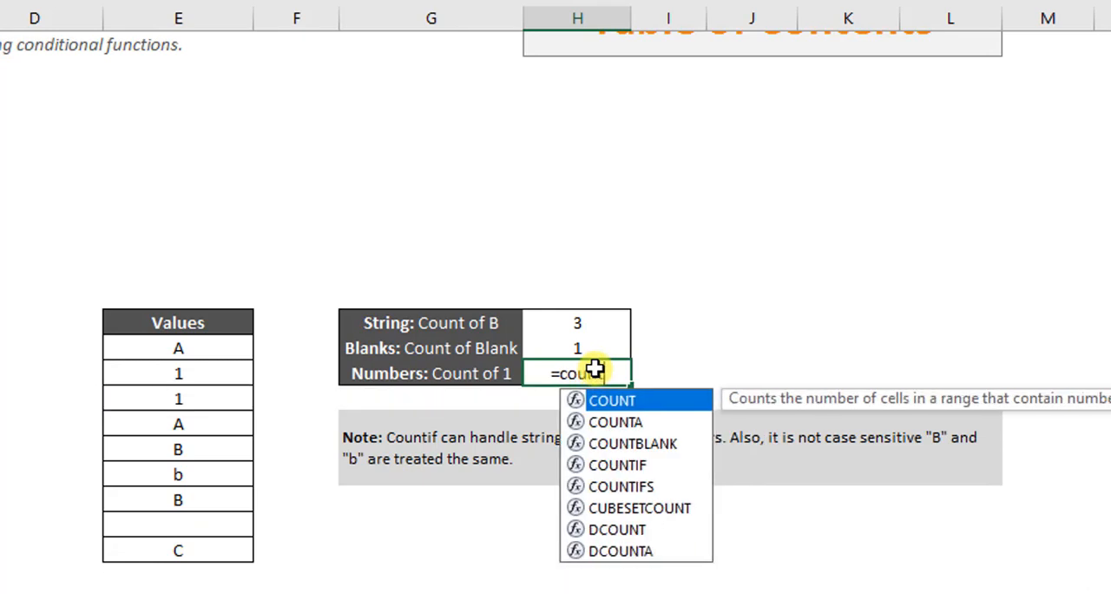
key(Down)
key(Down)
key(Down)
key(Tab)
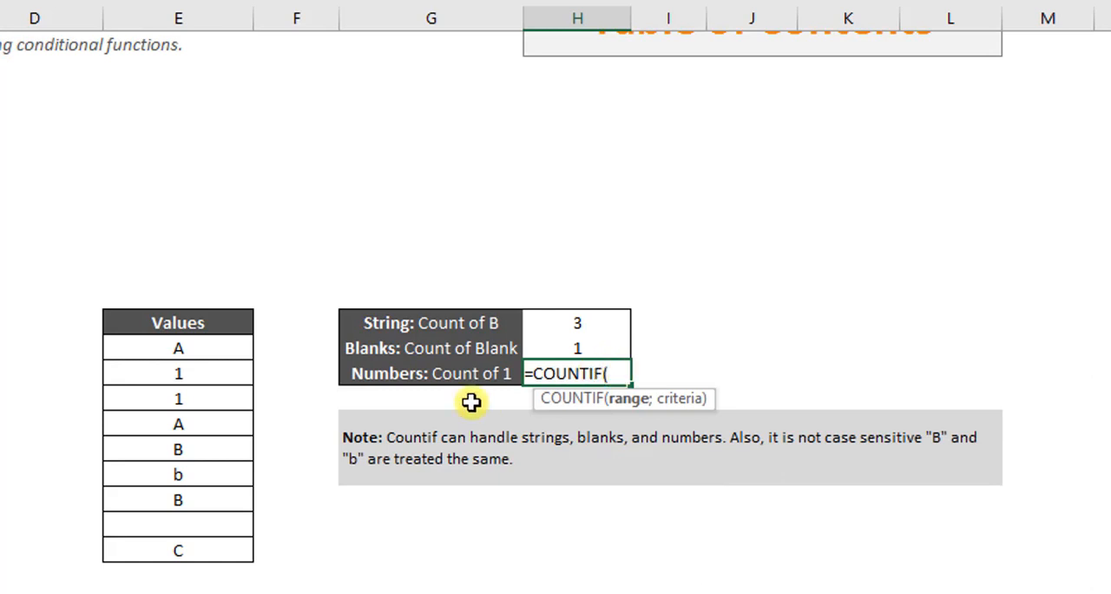
drag(232, 351, 199, 546)
text(;)
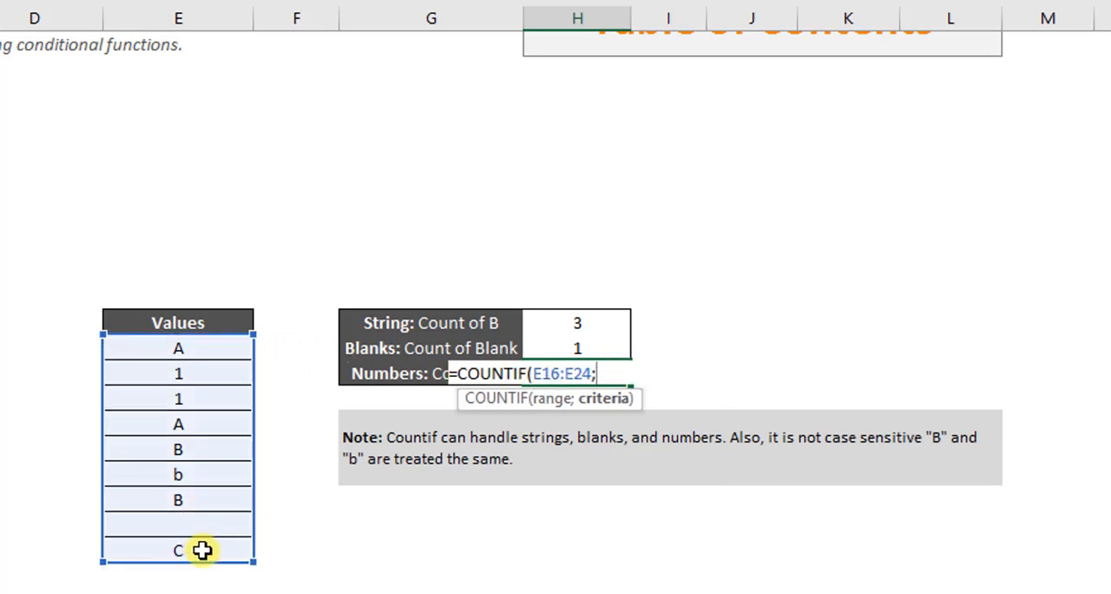
Step: Complete the COUNTIF formula in H17 with cell E17 as the criterion and check the matching cells E17:E18
click(194, 368)
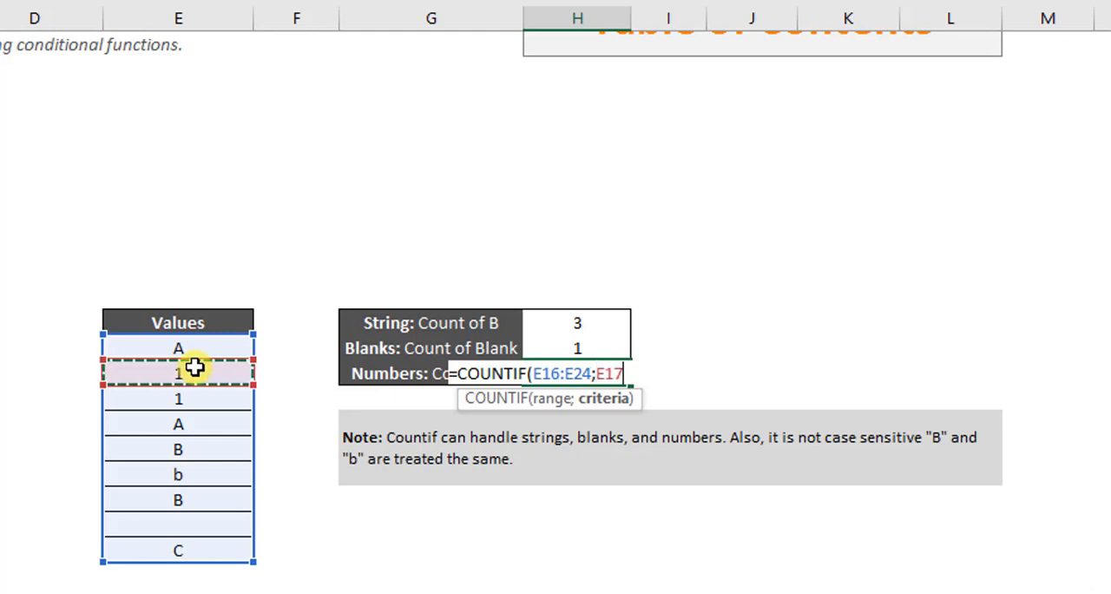
text())
key(Return)
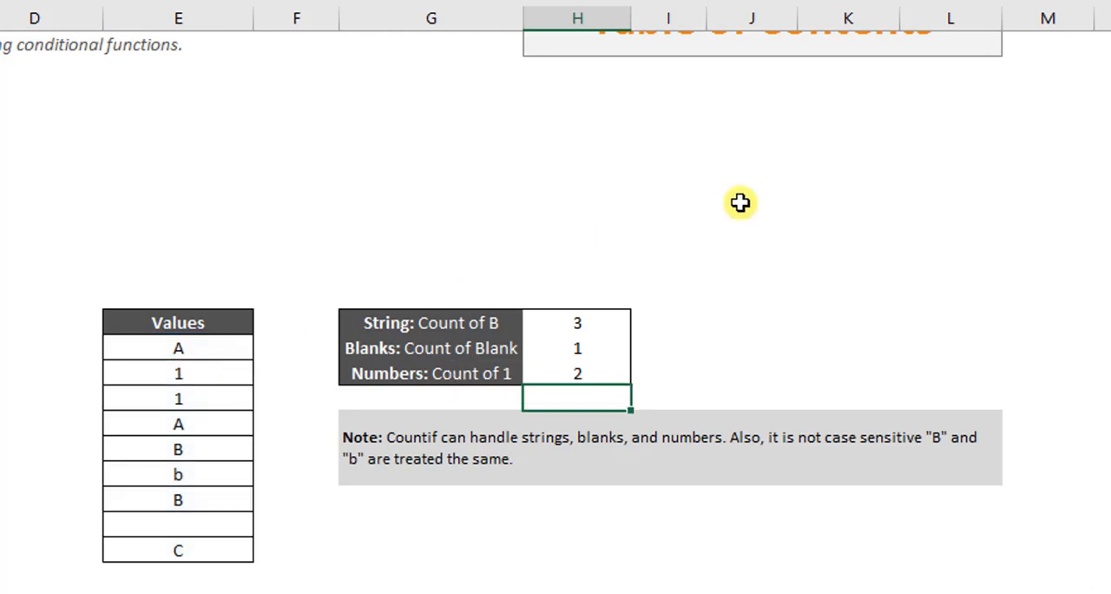
drag(178, 373, 179, 399)
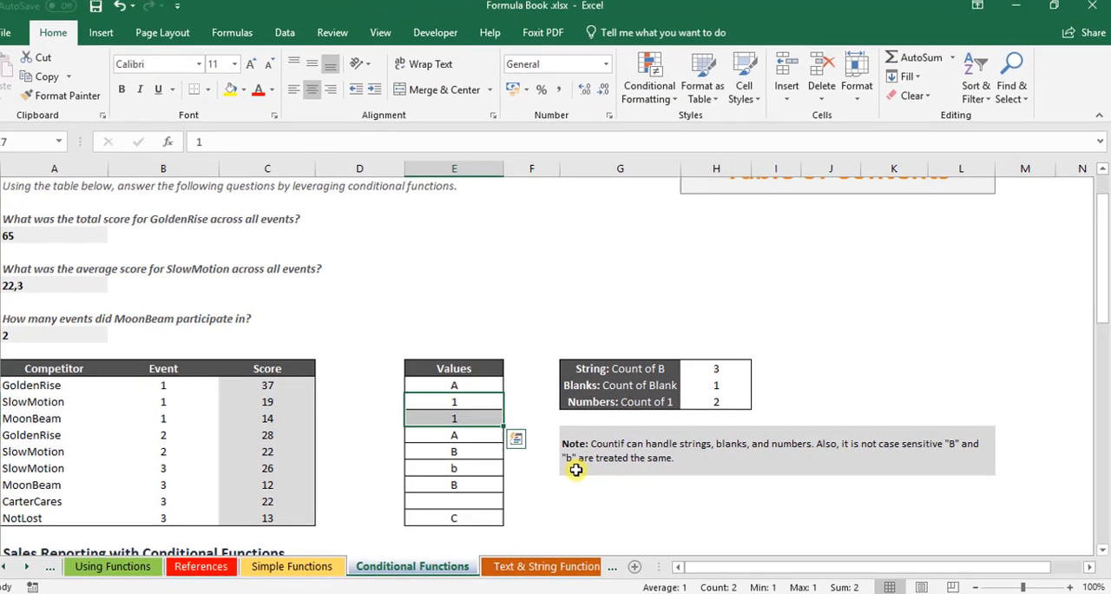
Step: Count the coupes sold in B33 of the Daily Sales Report with COUNTIF, using range I33:I38 and criterion I36
click(576, 469)
scroll(576, 469, down, 6)
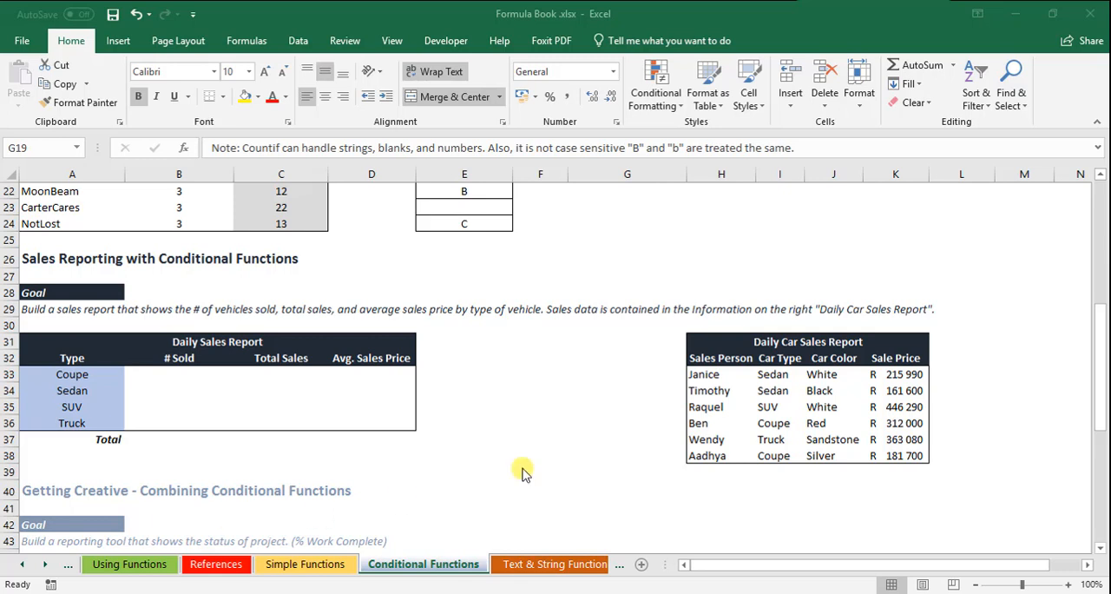
click(770, 362)
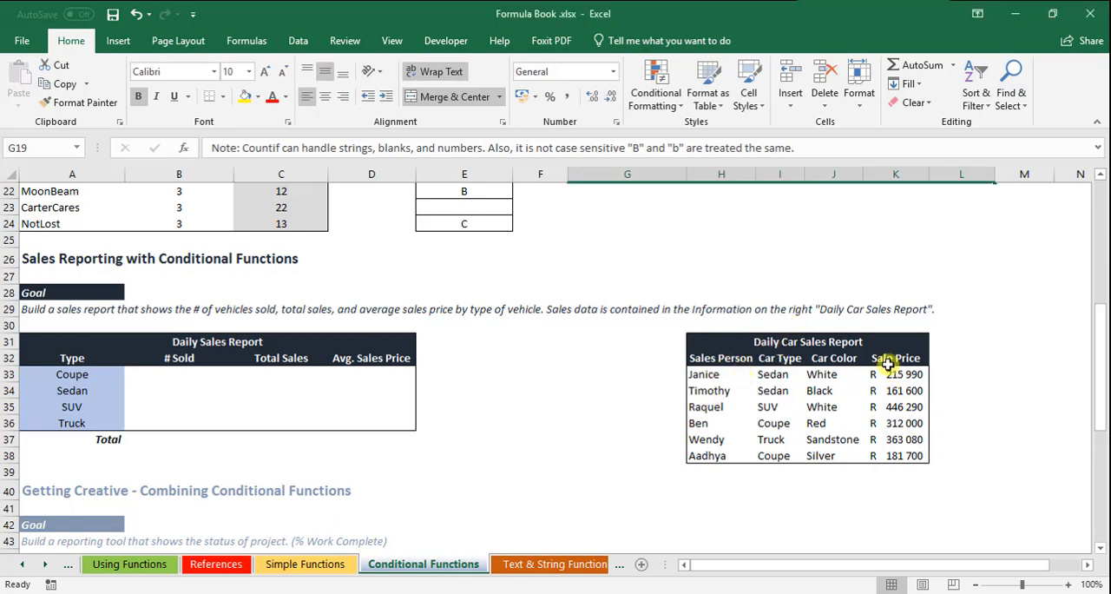
click(153, 369)
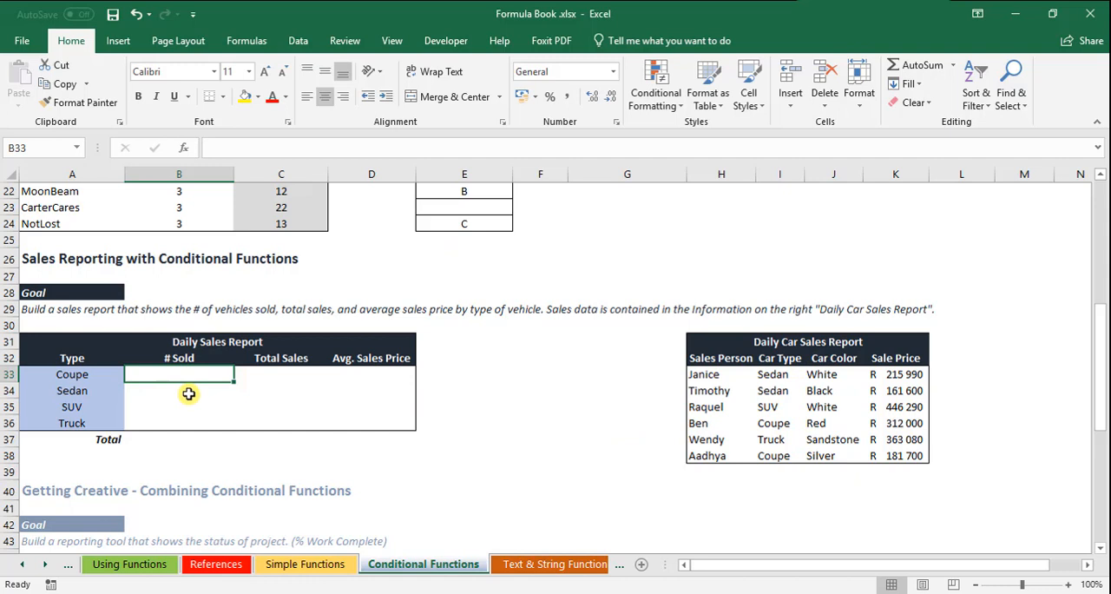
text(=co)
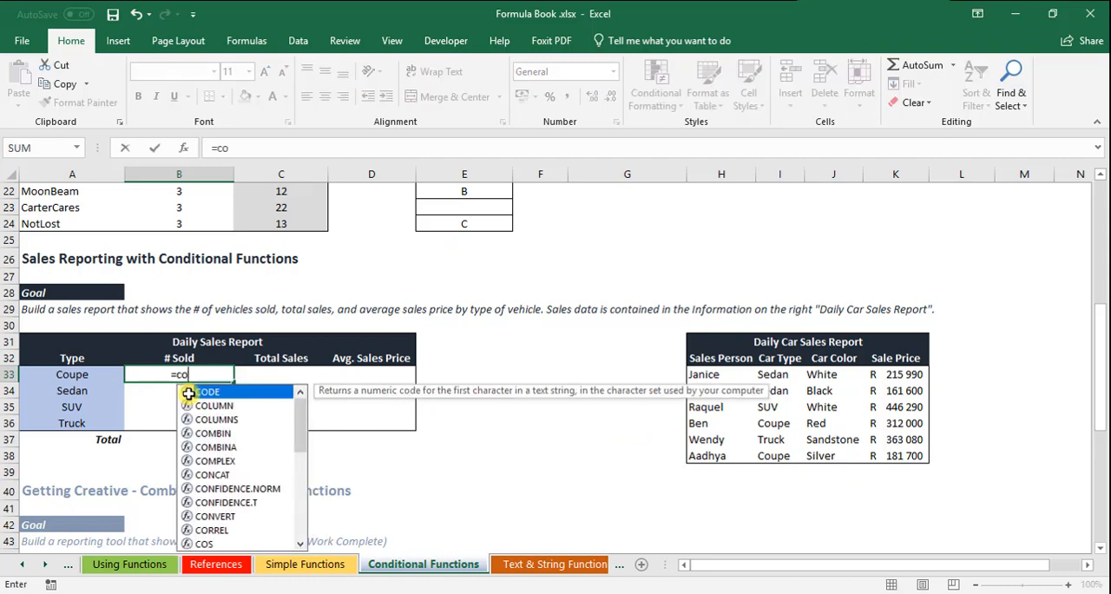
text(untif)
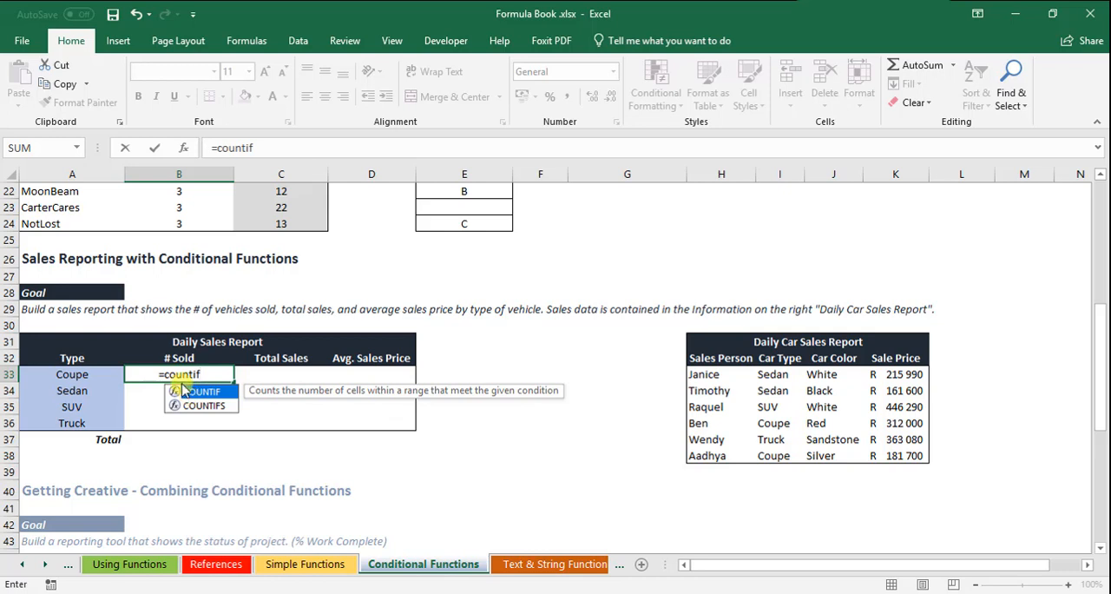
key(Tab)
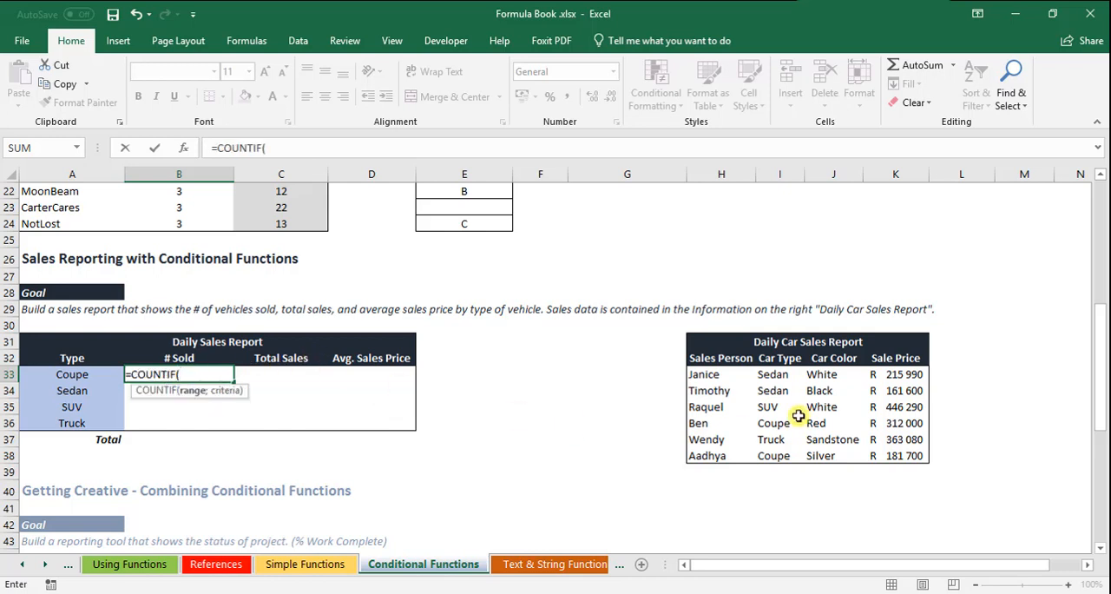
drag(772, 376, 773, 455)
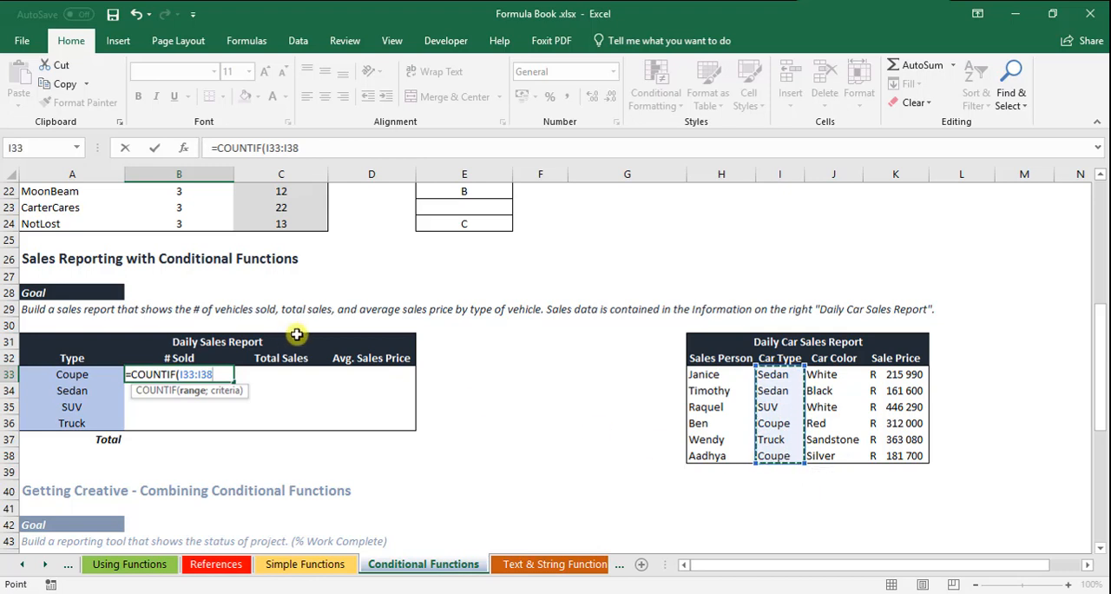
text(;)
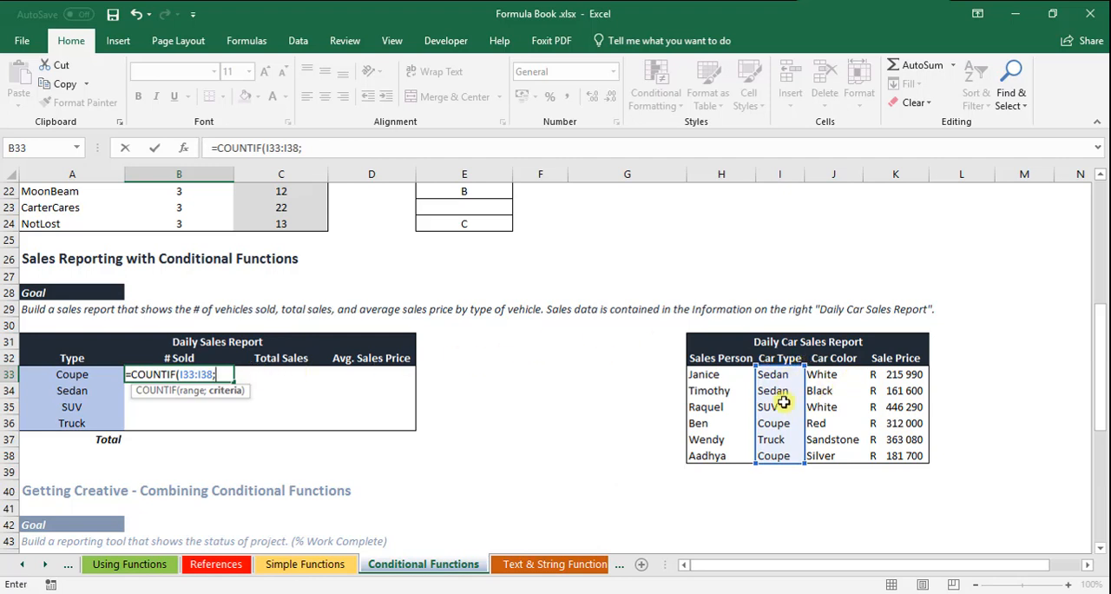
click(774, 423)
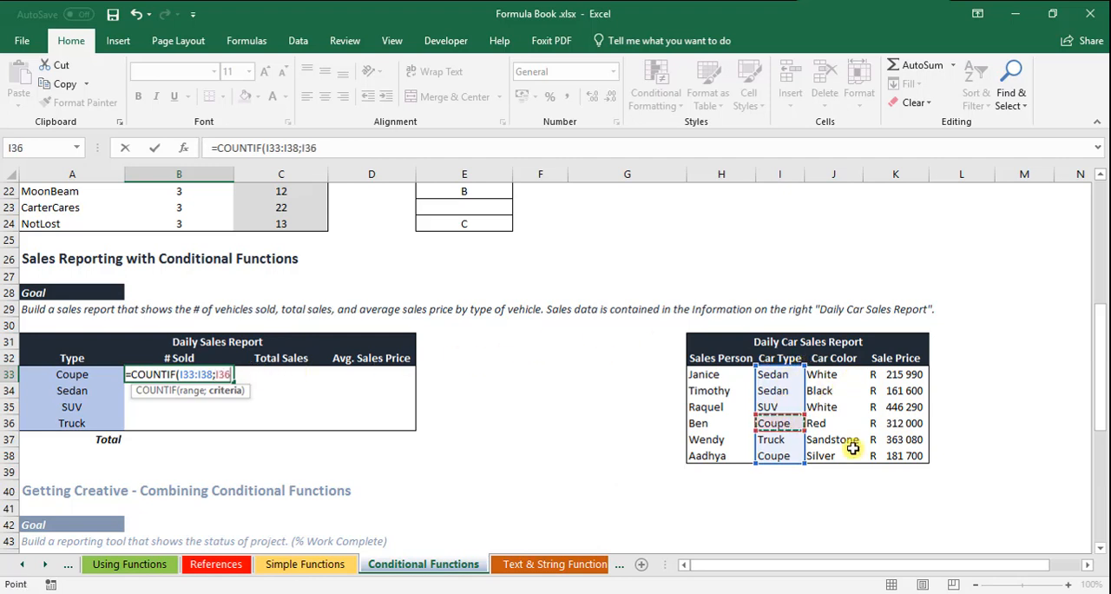
key(Return)
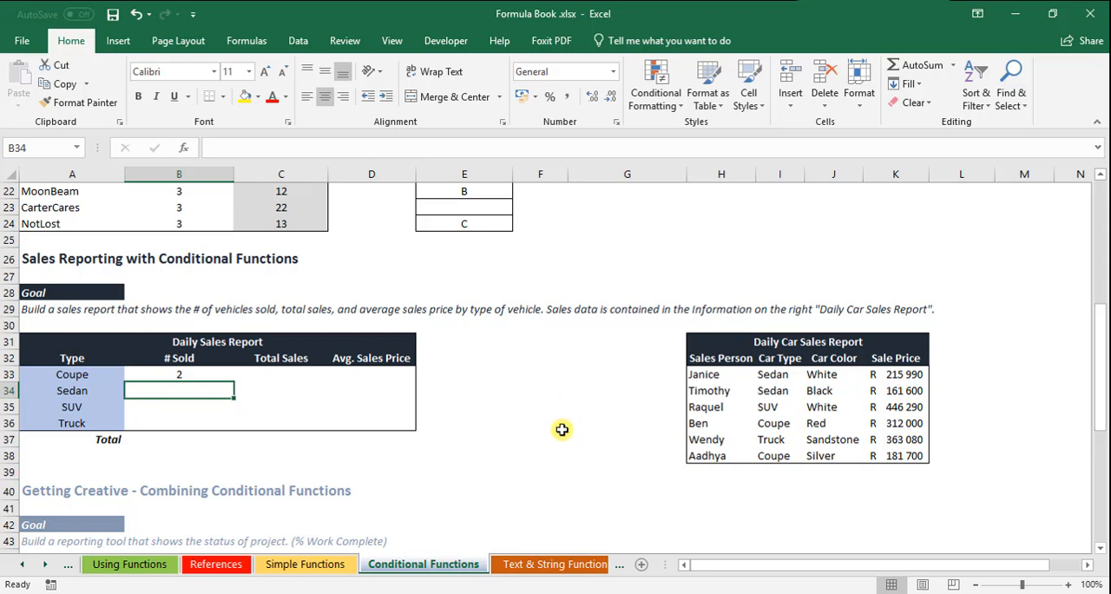
Step: Make the range in the B33 COUNTIF formula absolute as $I$33:$I$38
click(182, 374)
click(271, 146)
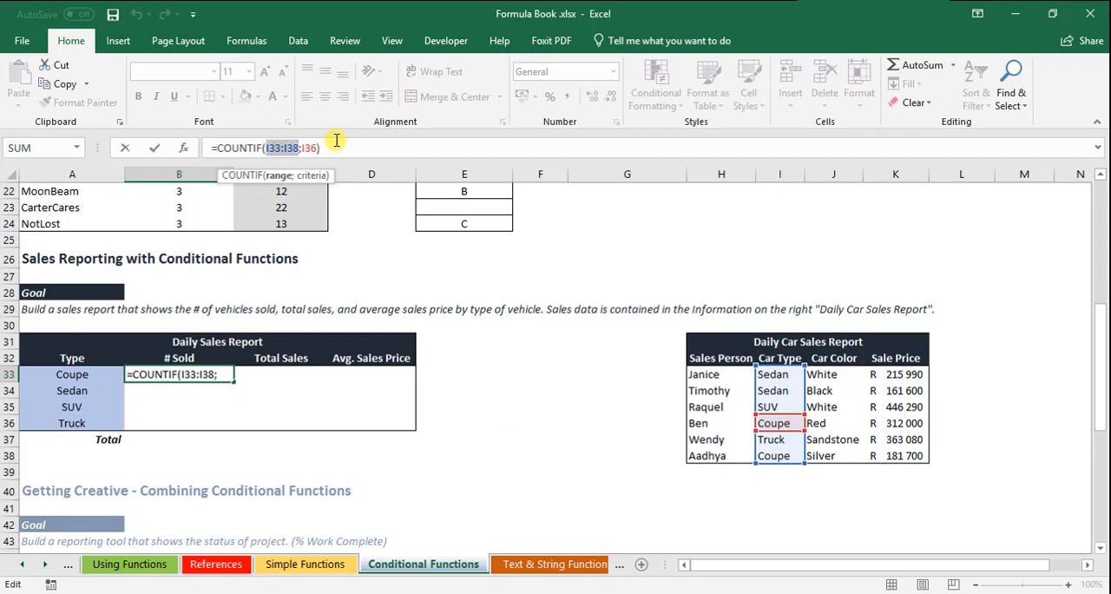
key(F4)
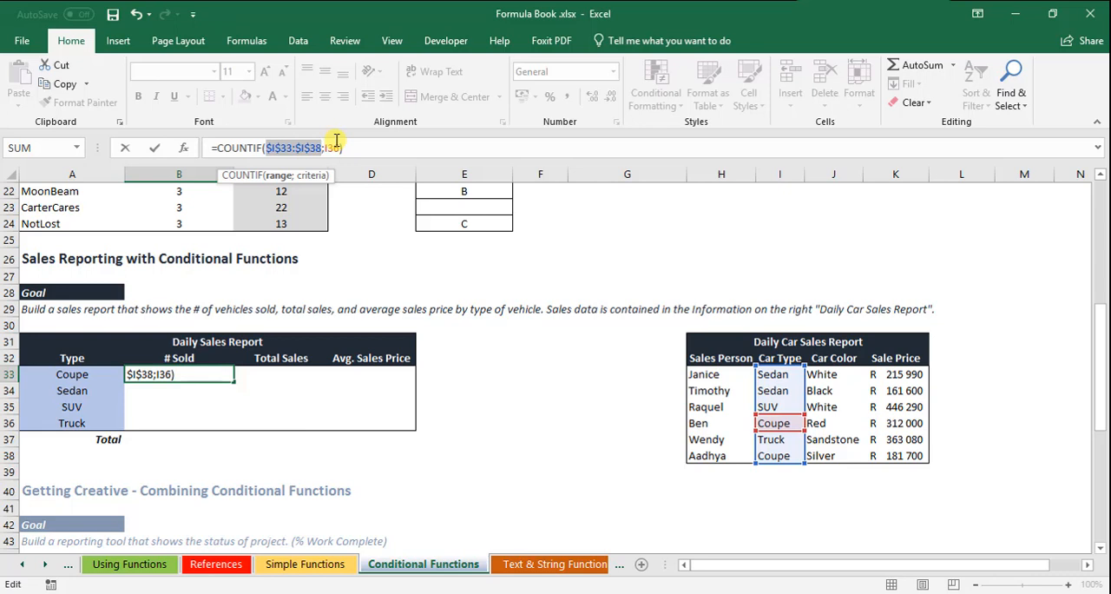
key(Return)
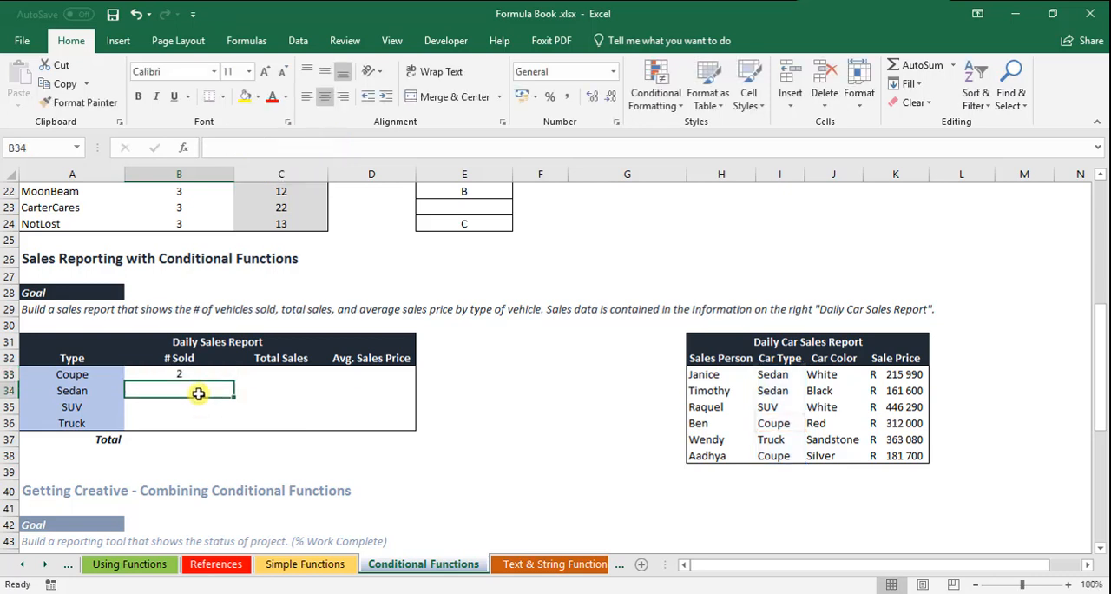
Step: Fill the COUNTIF formula from B33 down to B36 and check the sedan count against the car types
click(208, 379)
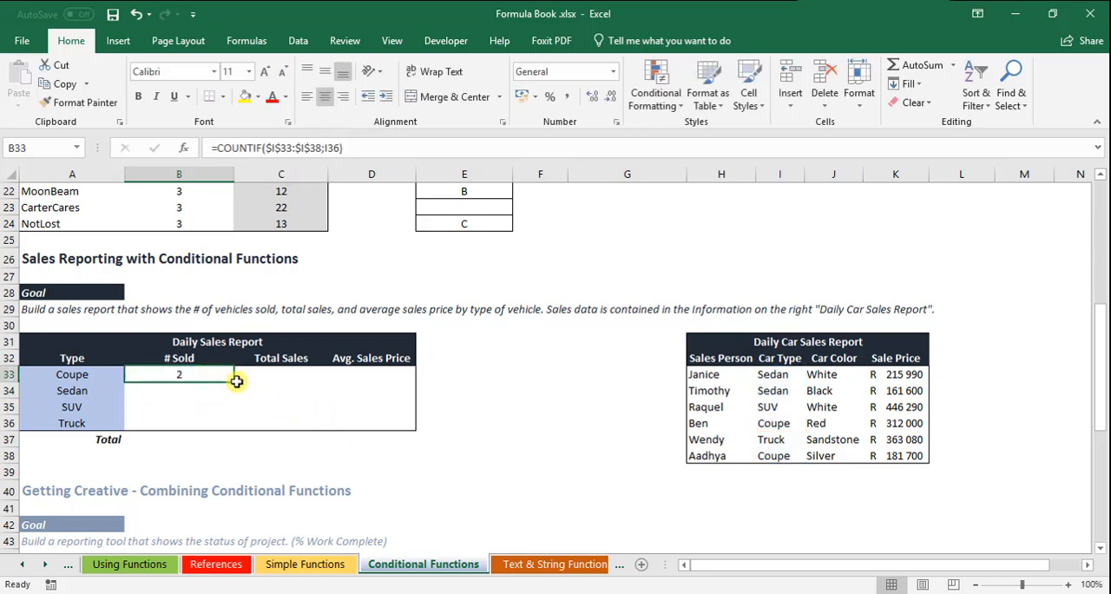
drag(236, 381, 229, 428)
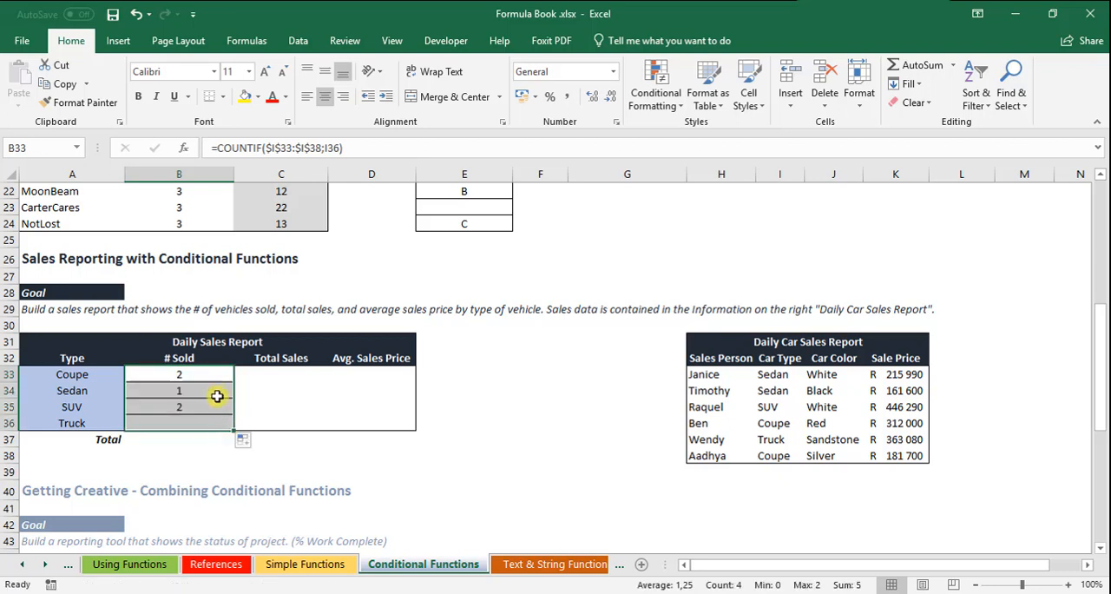
click(208, 372)
drag(213, 388, 202, 419)
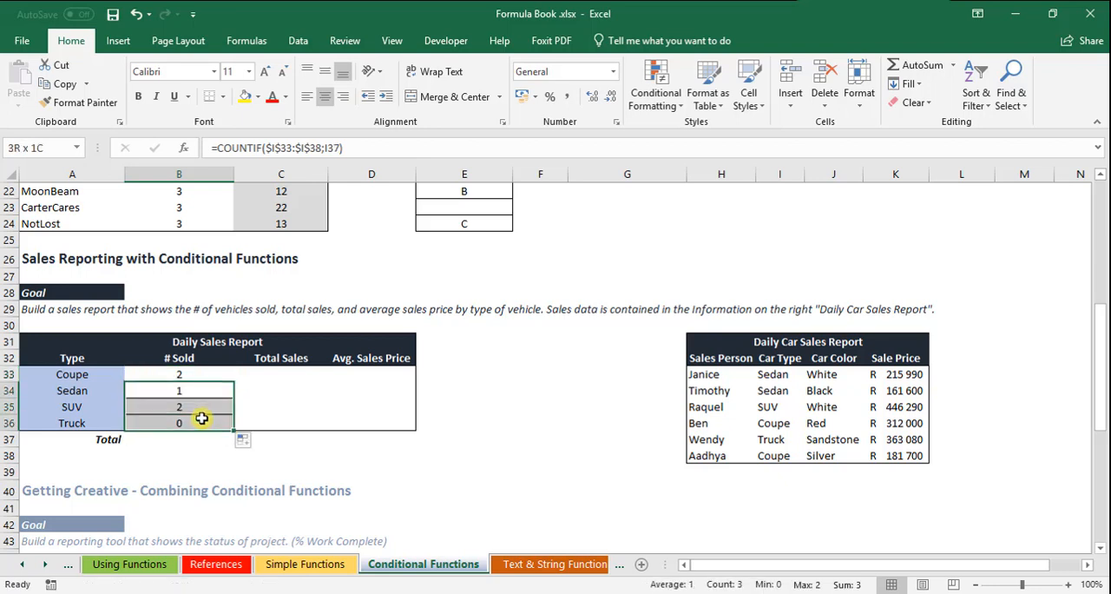
click(177, 392)
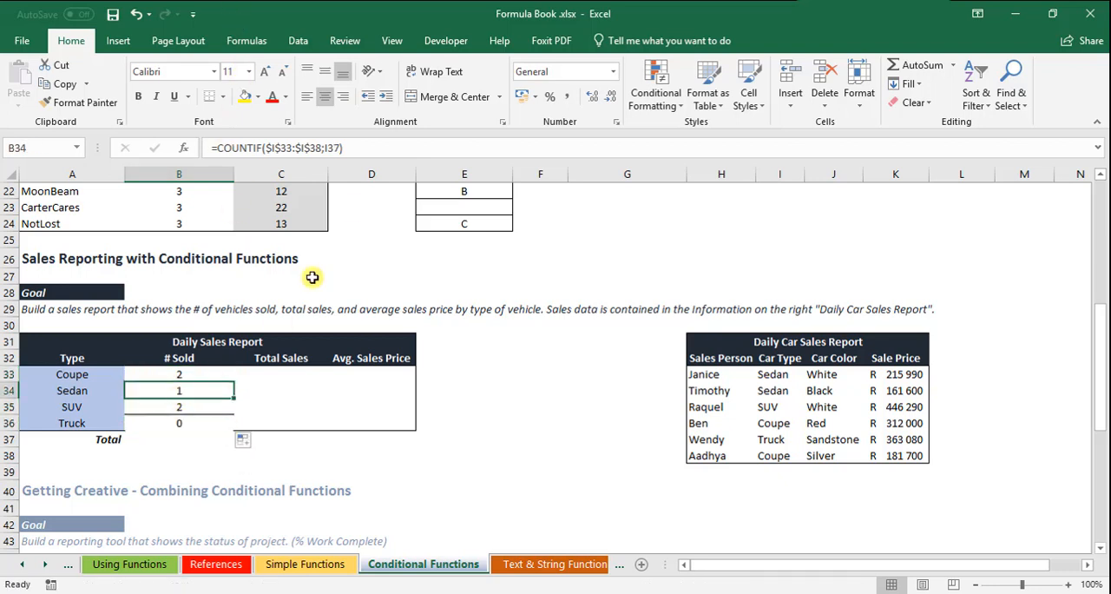
click(781, 395)
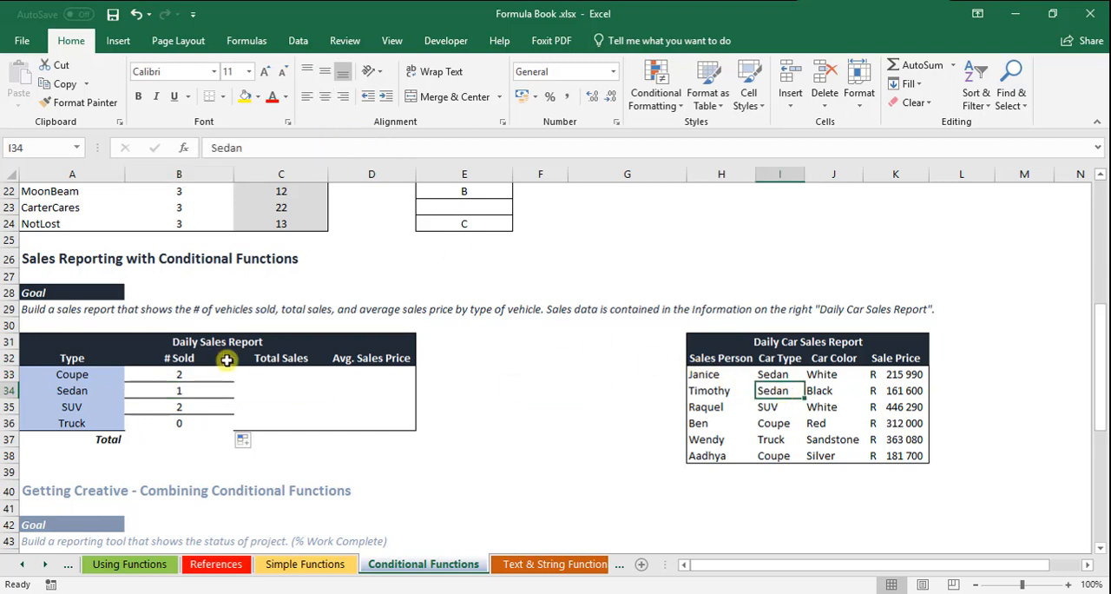
Step: Change the criterion of the Sedan COUNTIF formula in B34 to cell I34
click(183, 376)
click(186, 388)
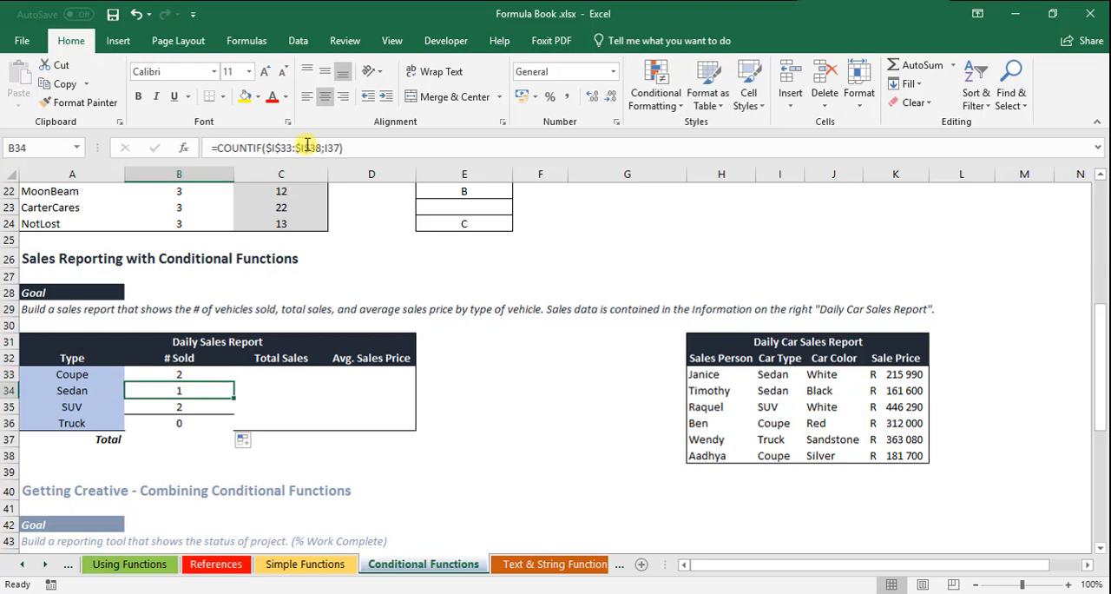
click(338, 147)
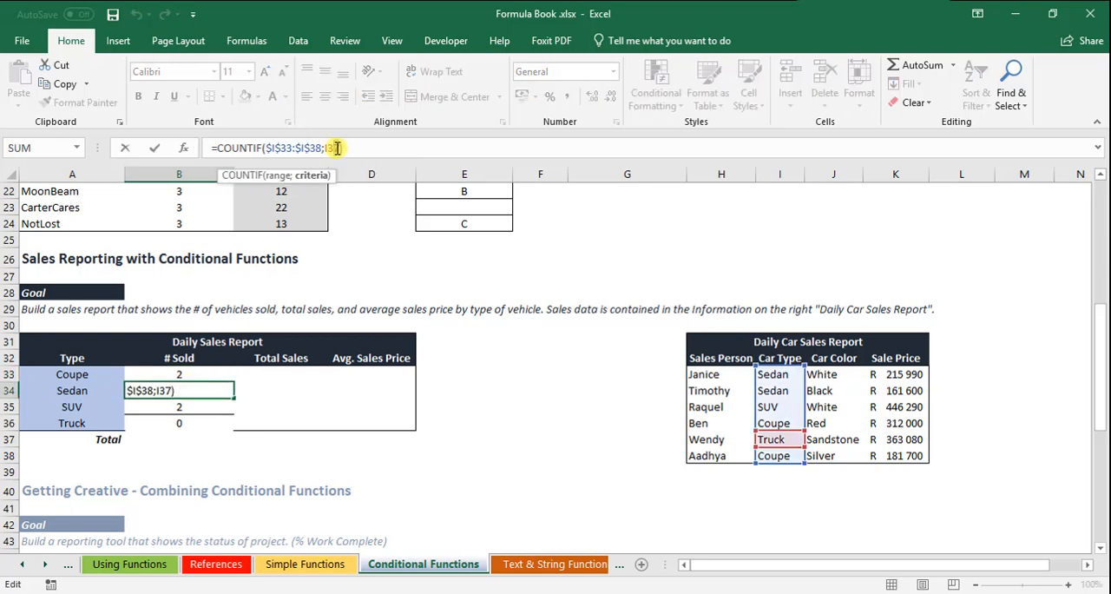
text(4)
key(Delete)
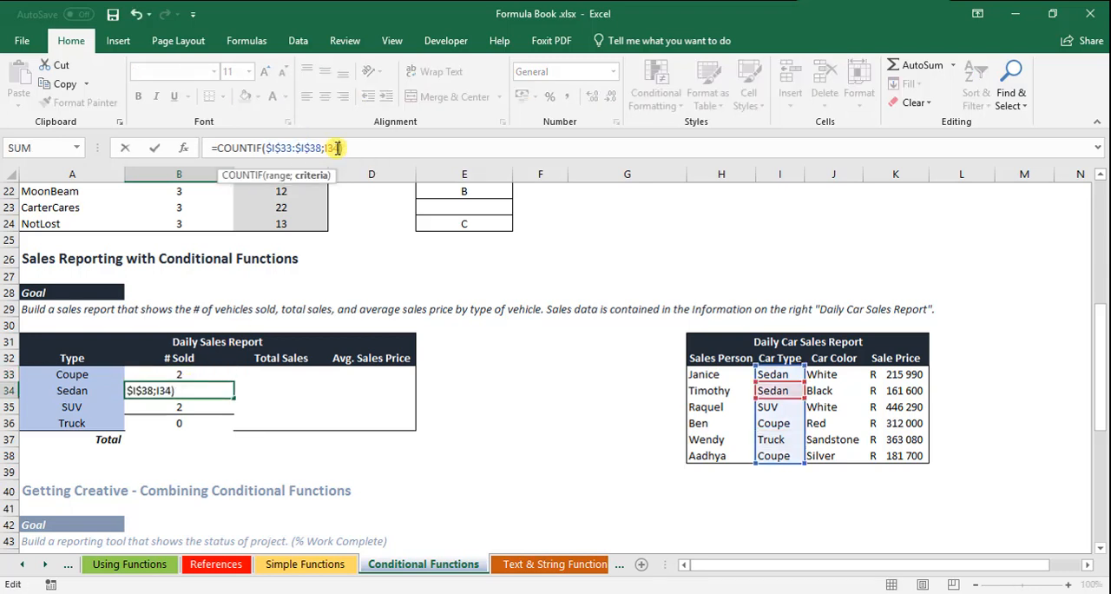
key(Return)
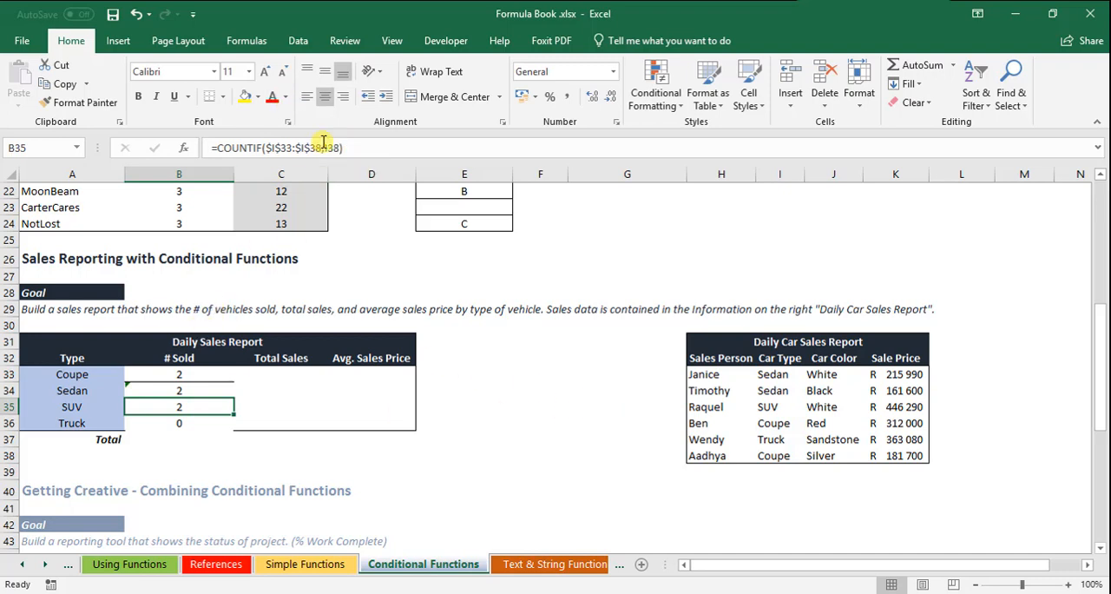
Step: Change the criterion of the SUV COUNTIF formula in B35 to cell I35
drag(325, 147, 340, 147)
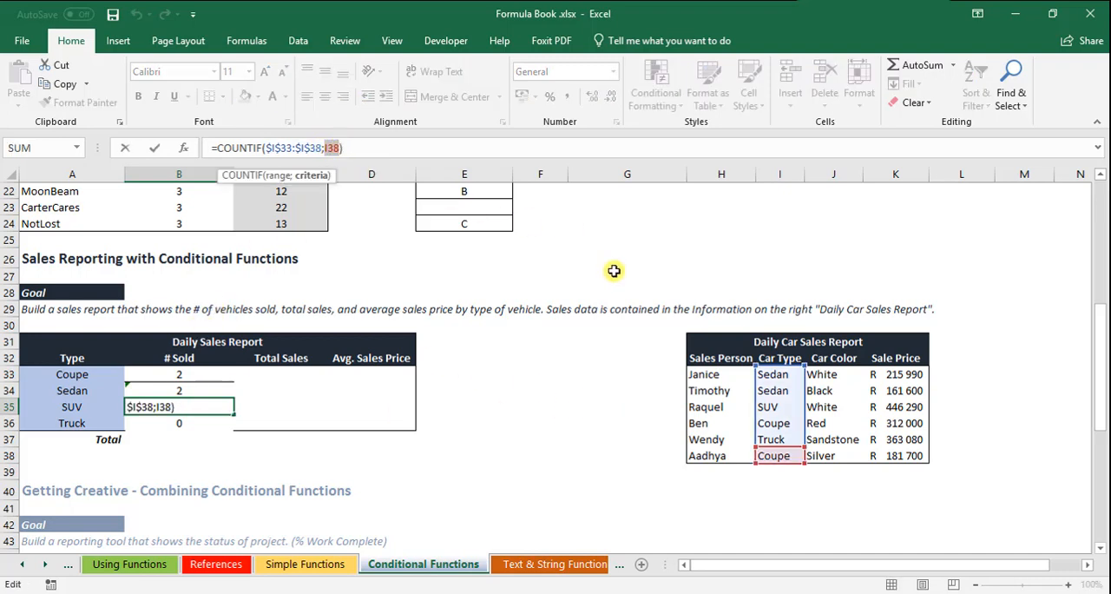
key(BackSpace)
click(779, 405)
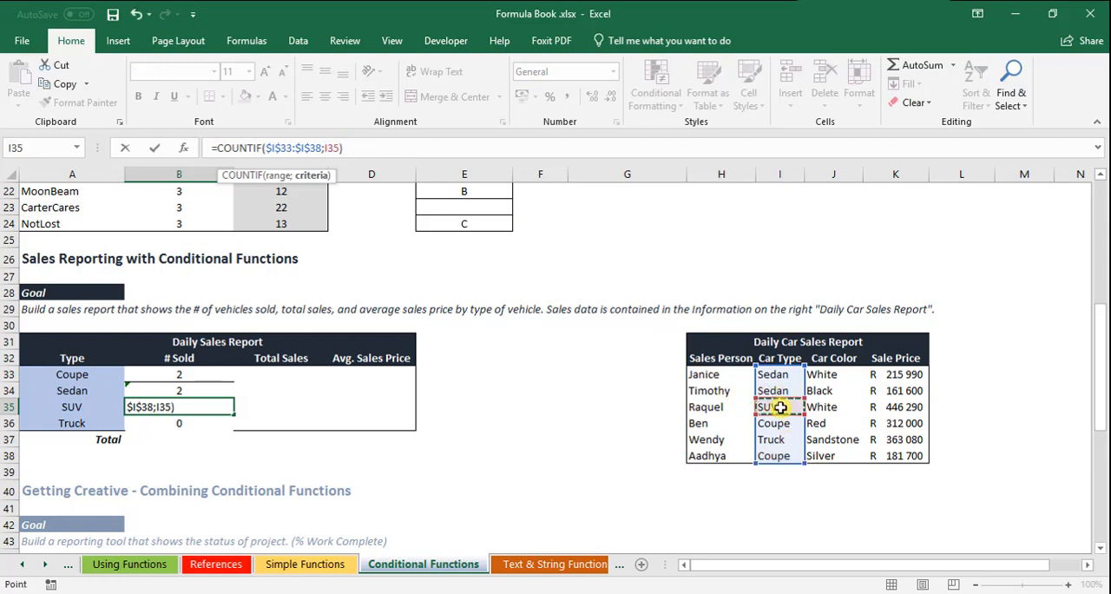
key(Return)
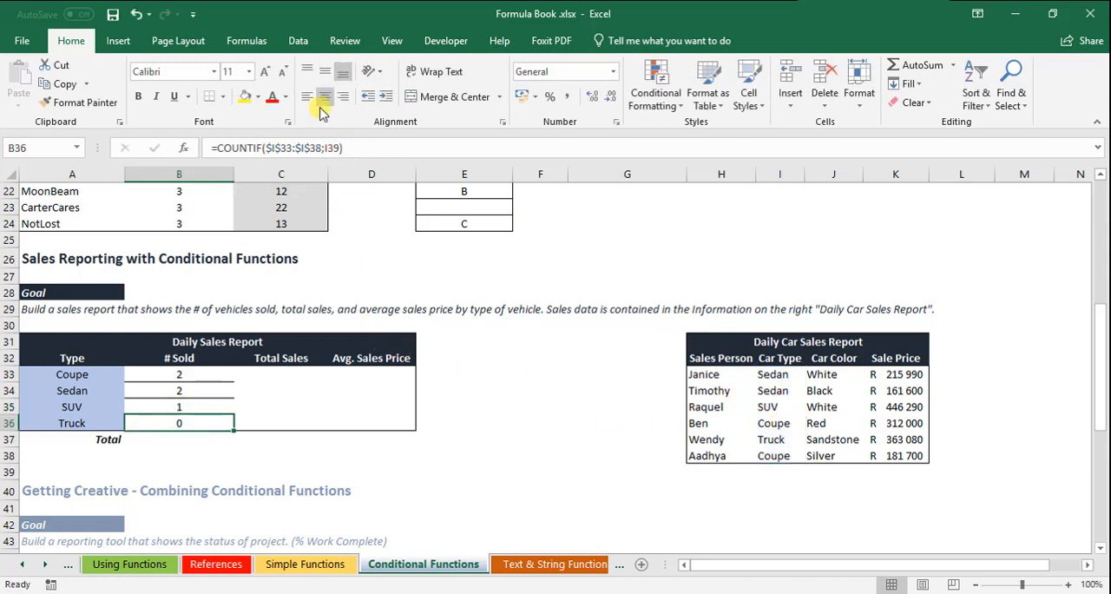
Step: Change the criterion of the Truck COUNTIF formula in B36 to cell I37
double_click(333, 147)
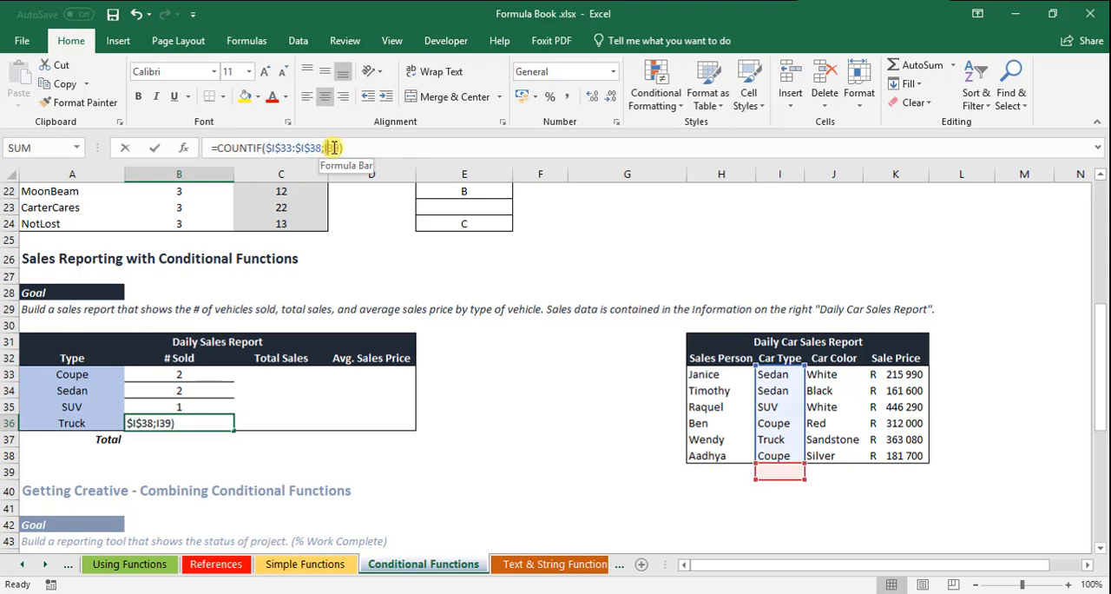
key(BackSpace)
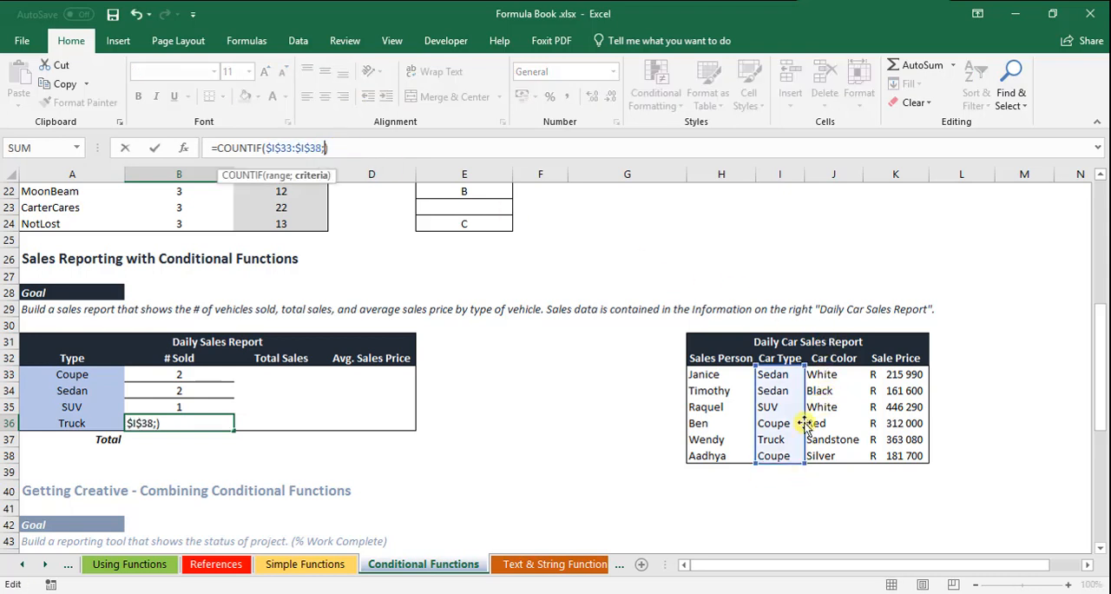
click(775, 442)
key(Return)
click(464, 471)
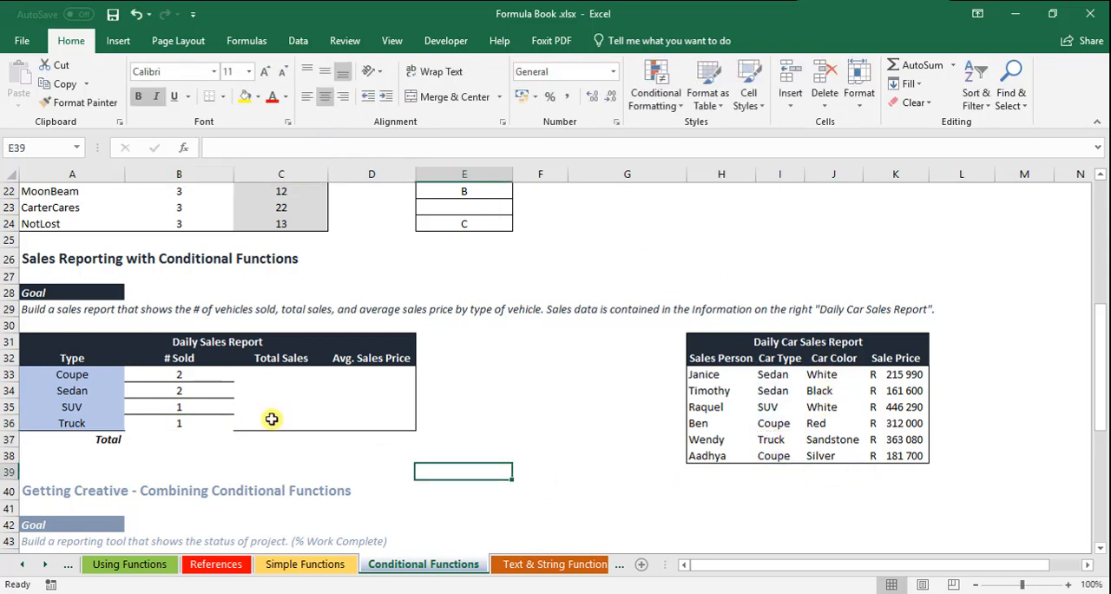
drag(200, 375, 198, 421)
Step: Start a SUMIF formula in C33 for the Coupe total sales, using $I$33:$I$38 as the absolute criteria range
click(280, 374)
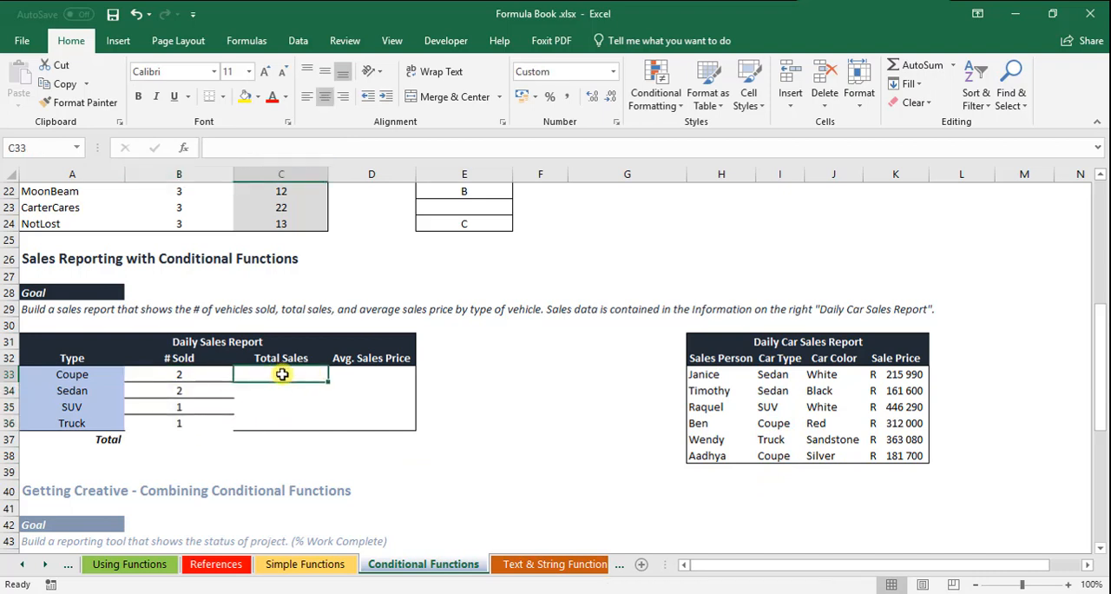
text(=sum)
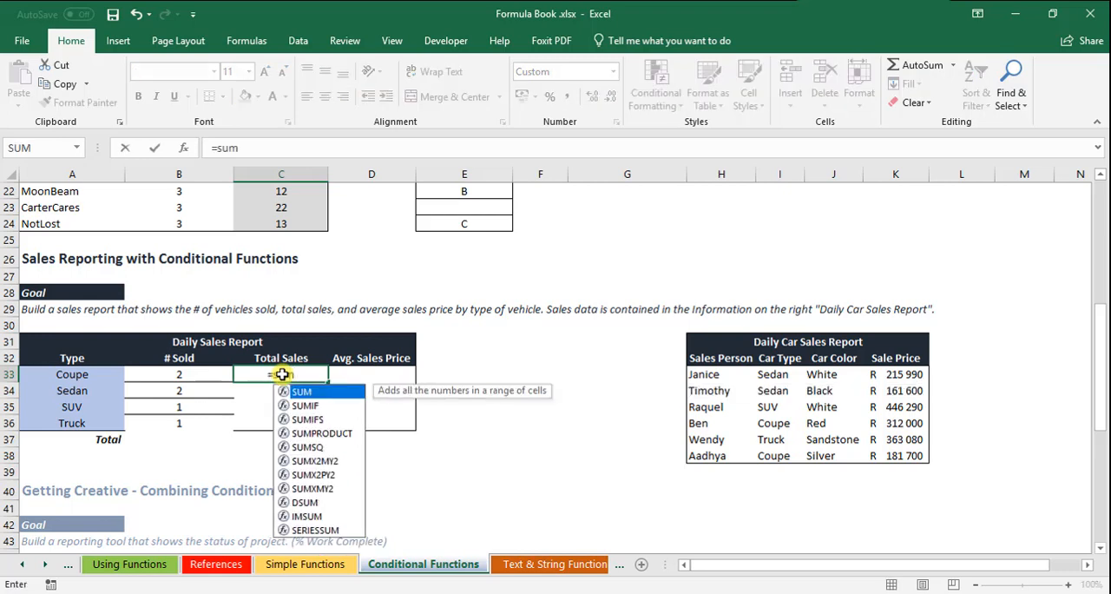
key(Down)
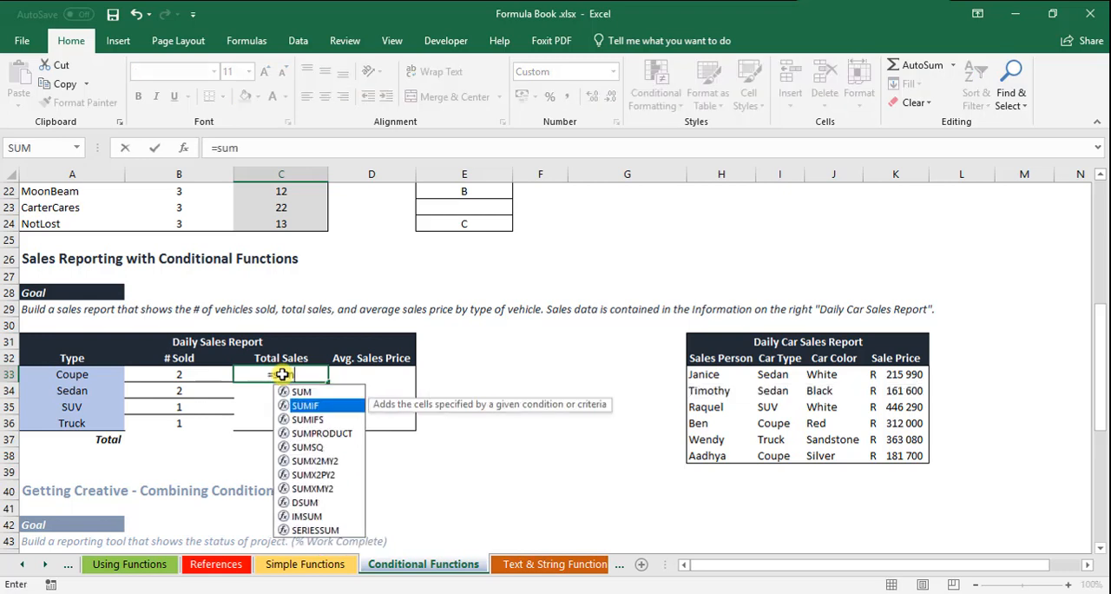
key(Tab)
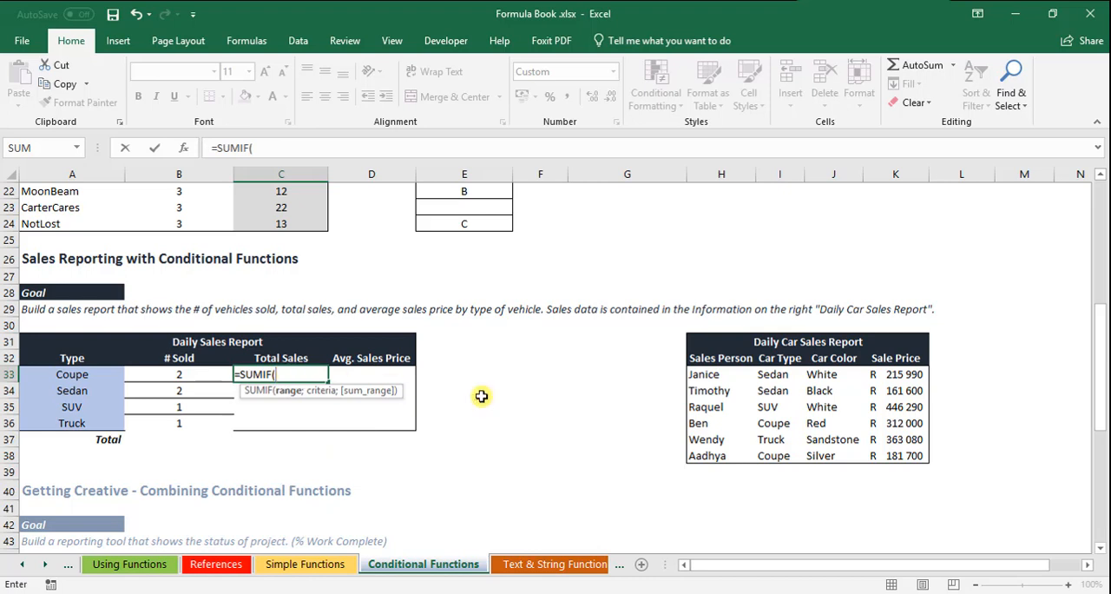
click(781, 376)
drag(781, 392, 751, 454)
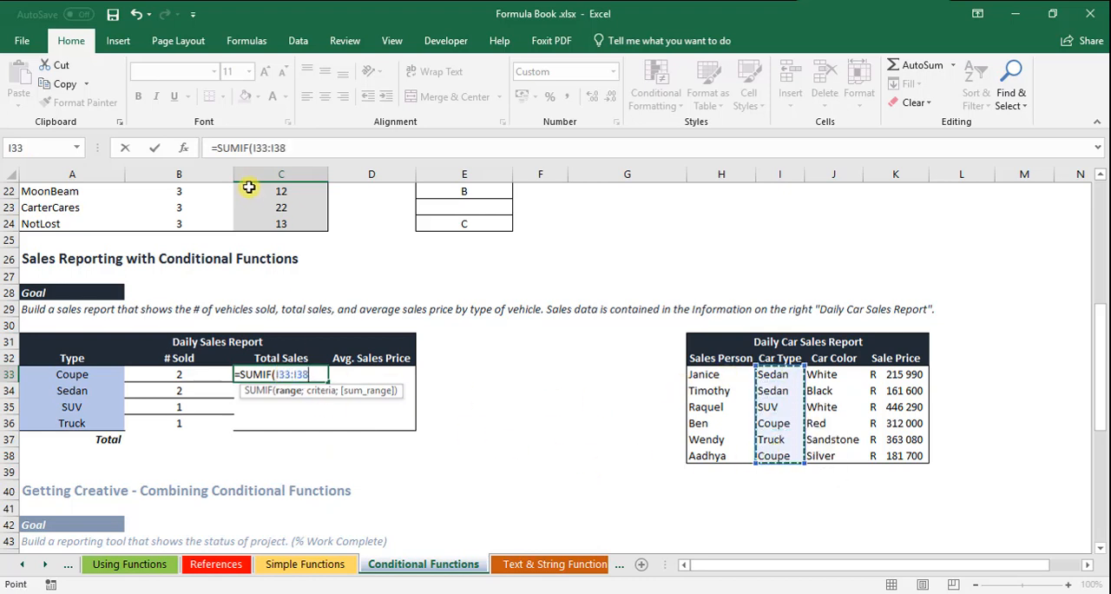
drag(253, 148, 292, 155)
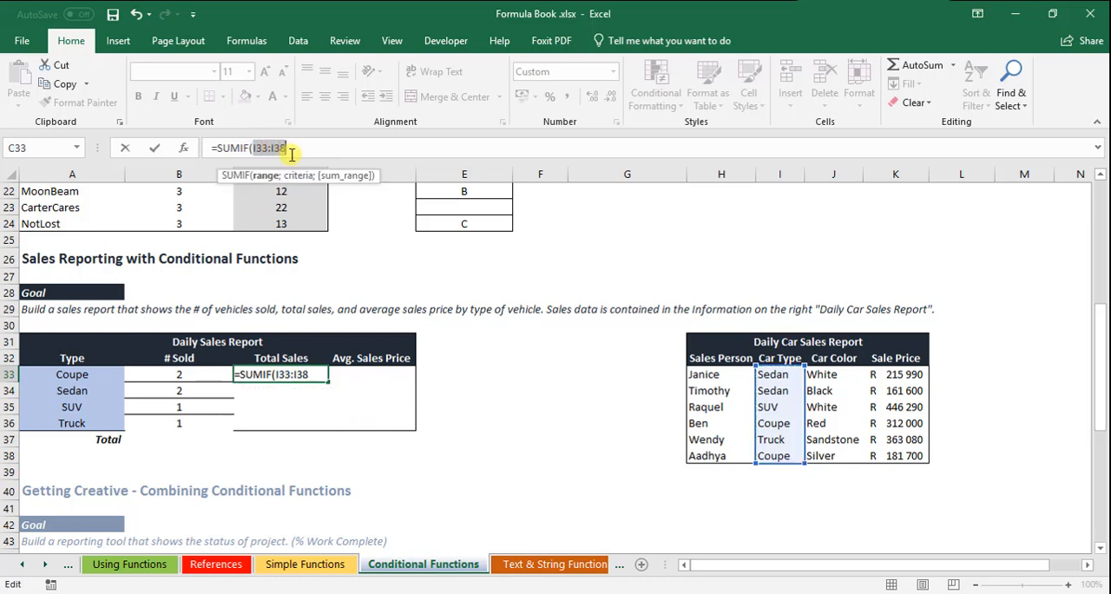
key(F4)
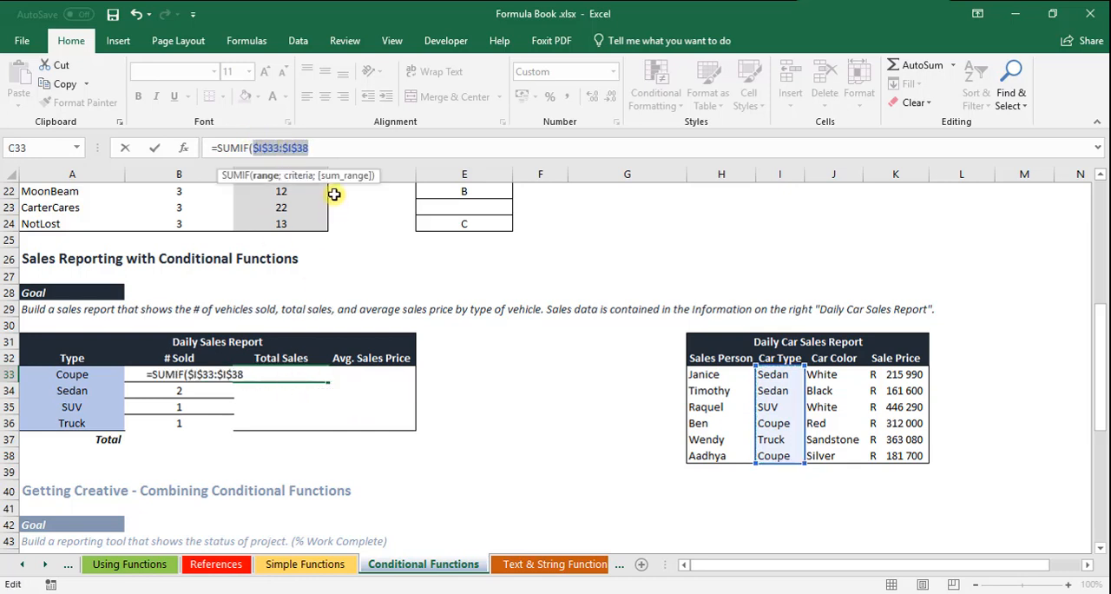
Step: Complete the C33 SUMIF formula with cell I36 as the criterion and $K$33:$K$38 as the absolute sum range
click(317, 141)
text(;)
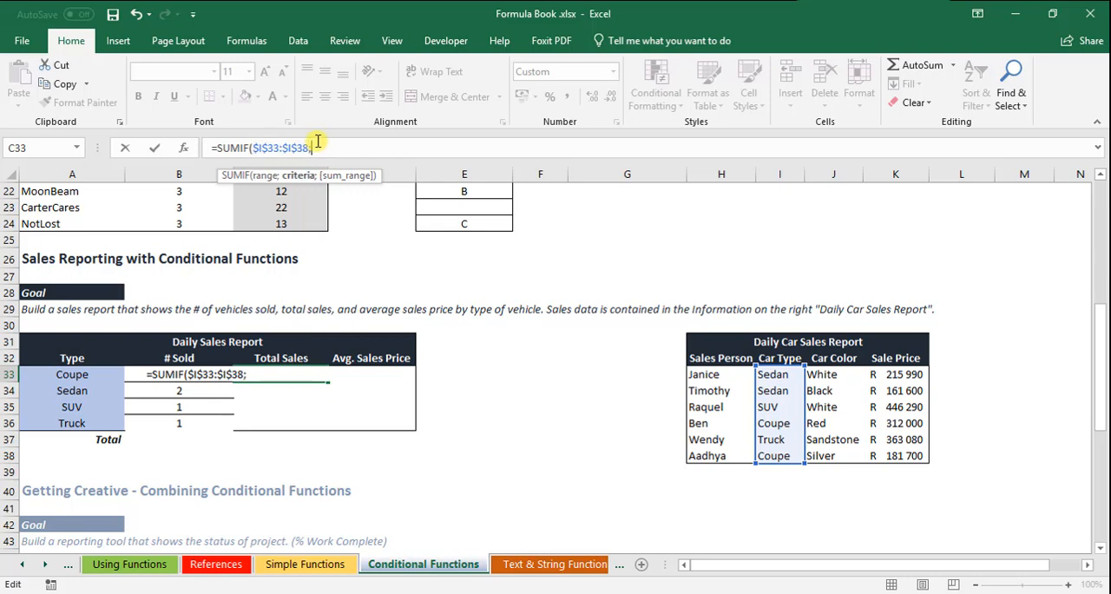
click(784, 424)
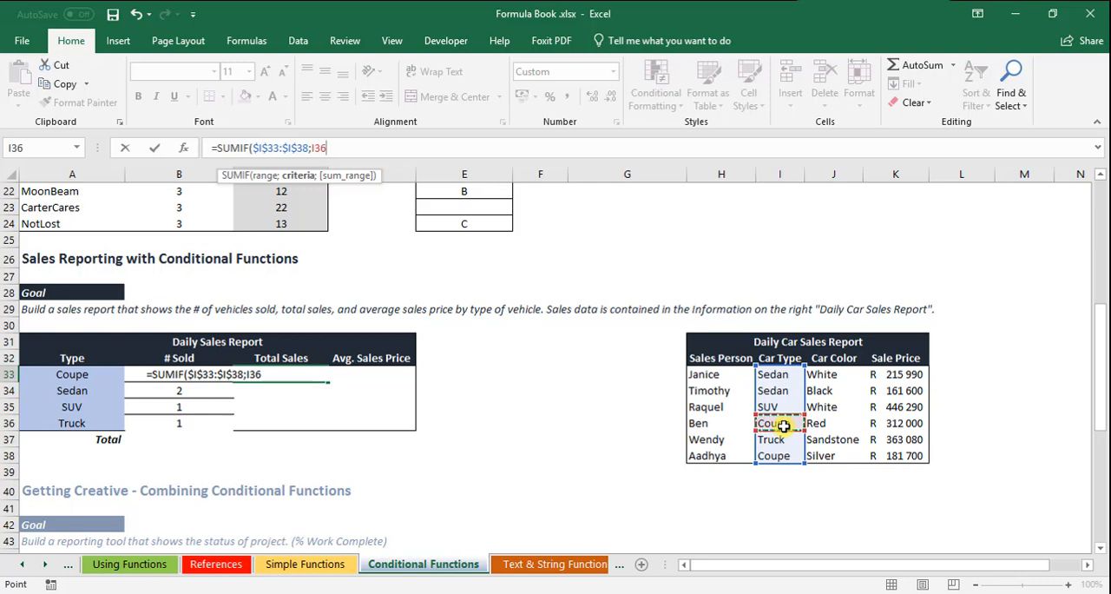
text(;)
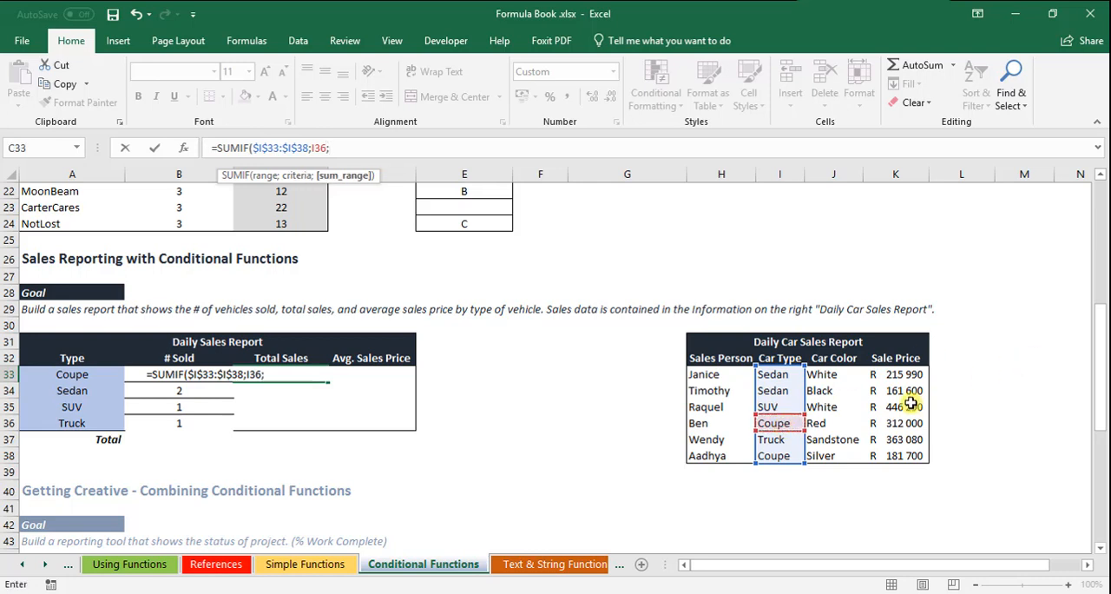
click(905, 376)
drag(911, 394, 913, 457)
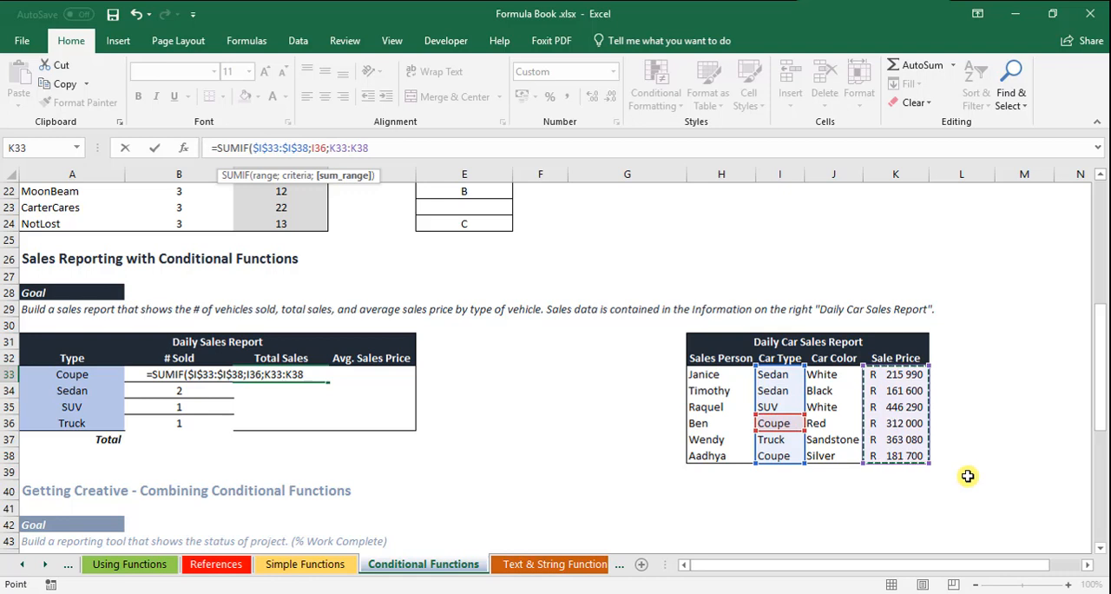
text())
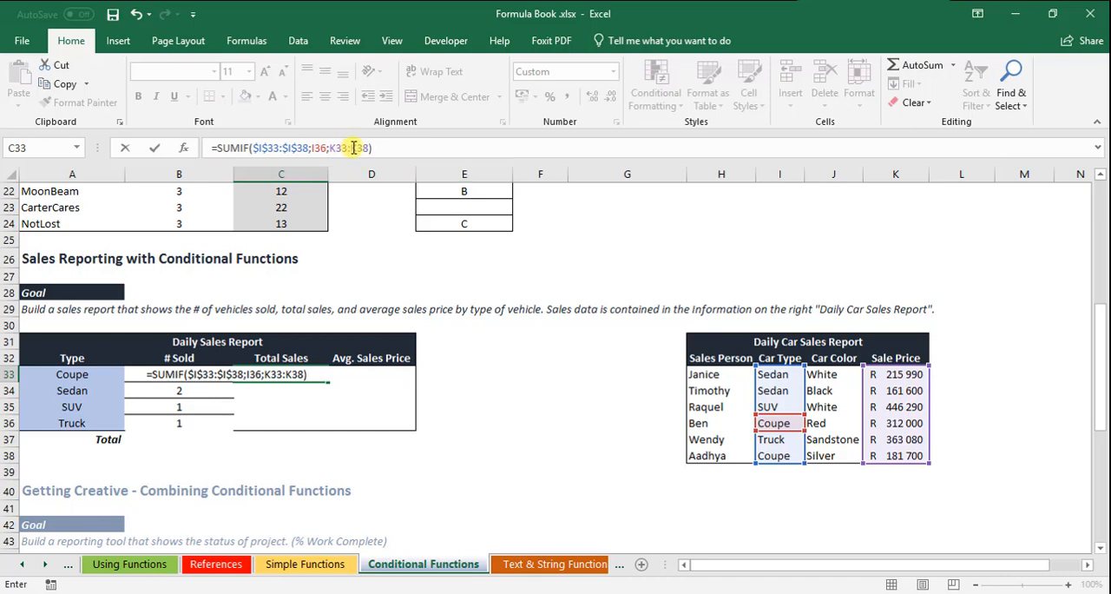
double_click(353, 148)
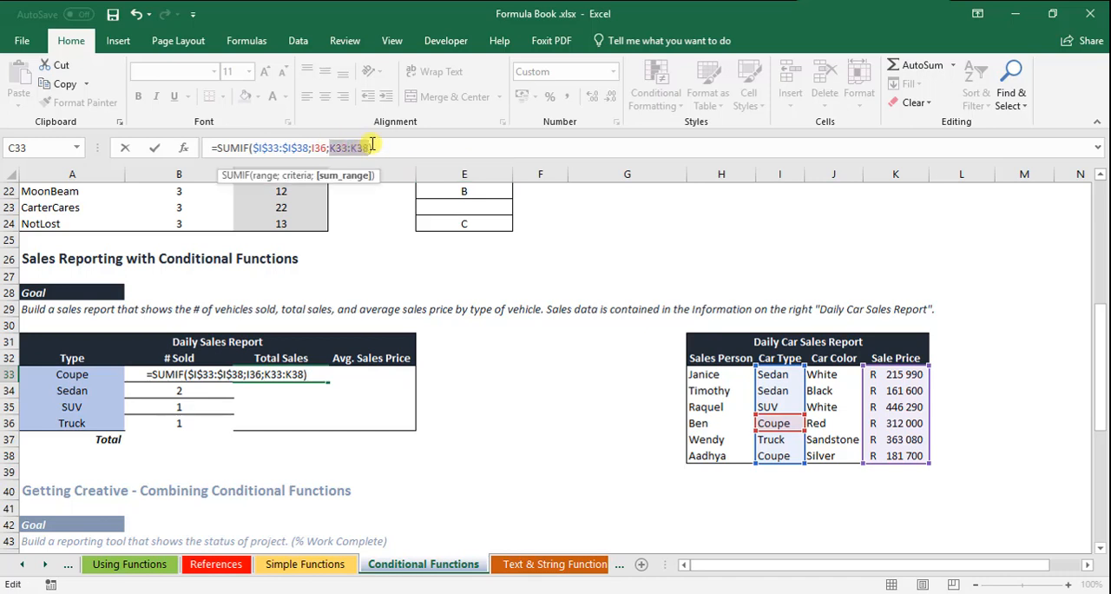
key(F4)
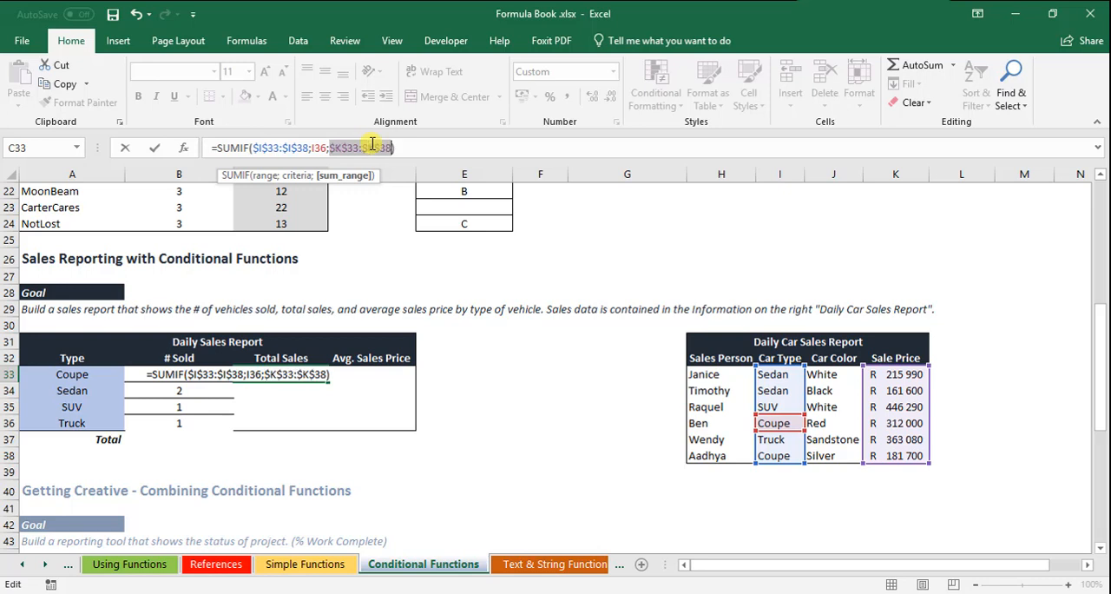
key(Return)
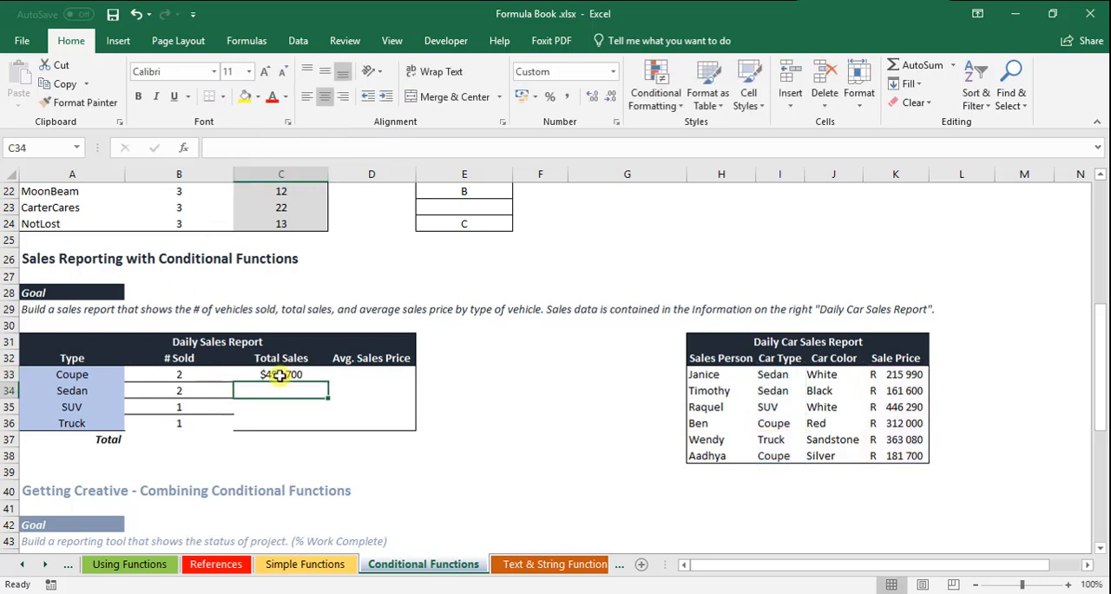
Step: Format the total sales and average sales price cells C33:D36 with the English (South Africa) accounting format
drag(279, 375, 359, 413)
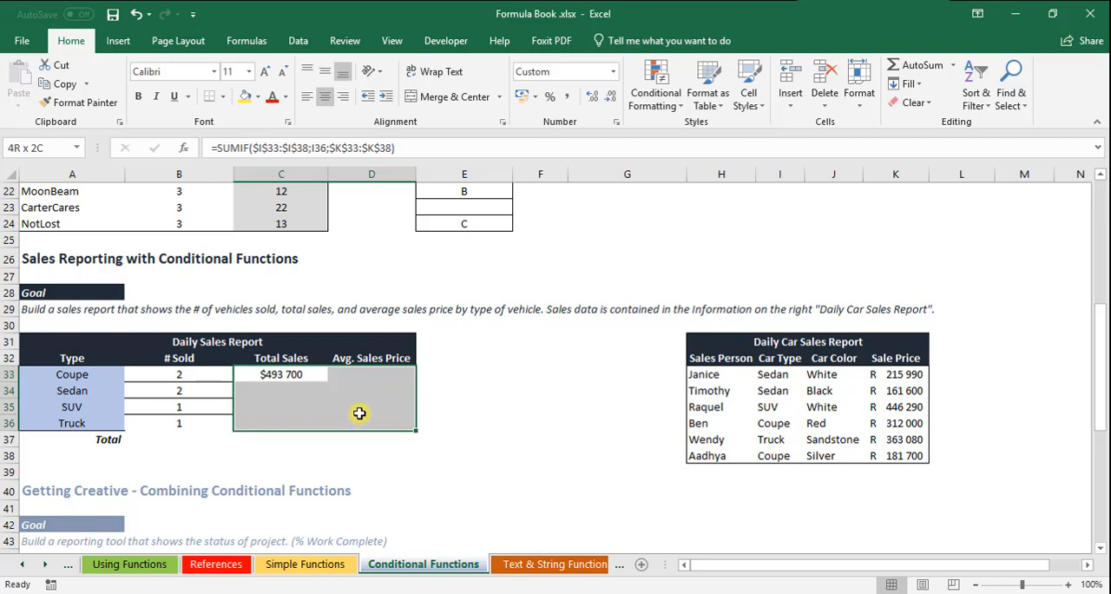
click(535, 96)
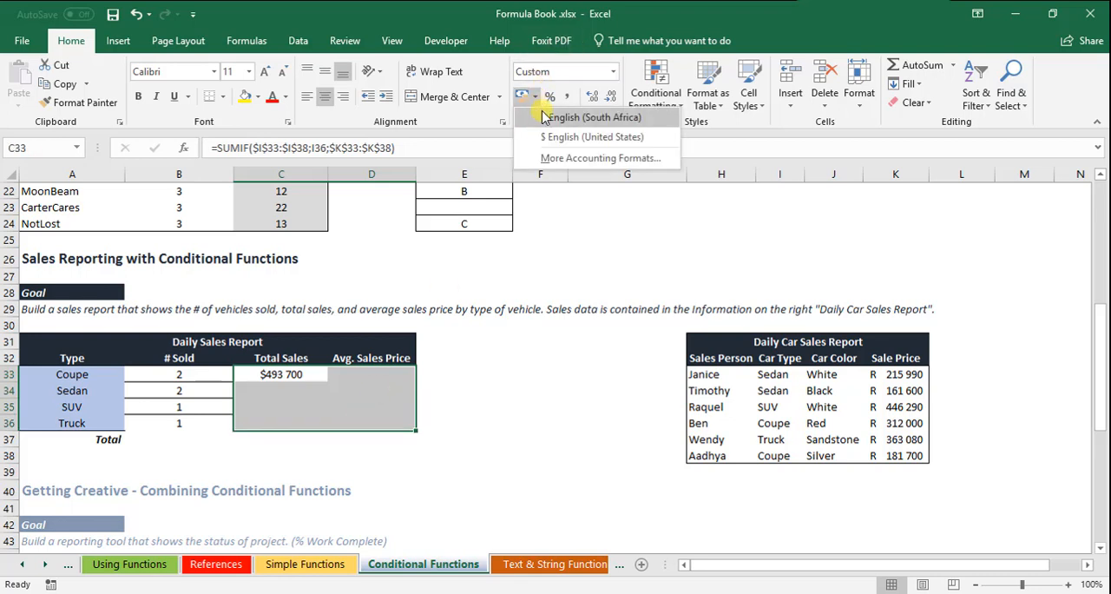
click(590, 118)
Step: Fill the SUMIF formula from C33 down to C36
click(276, 387)
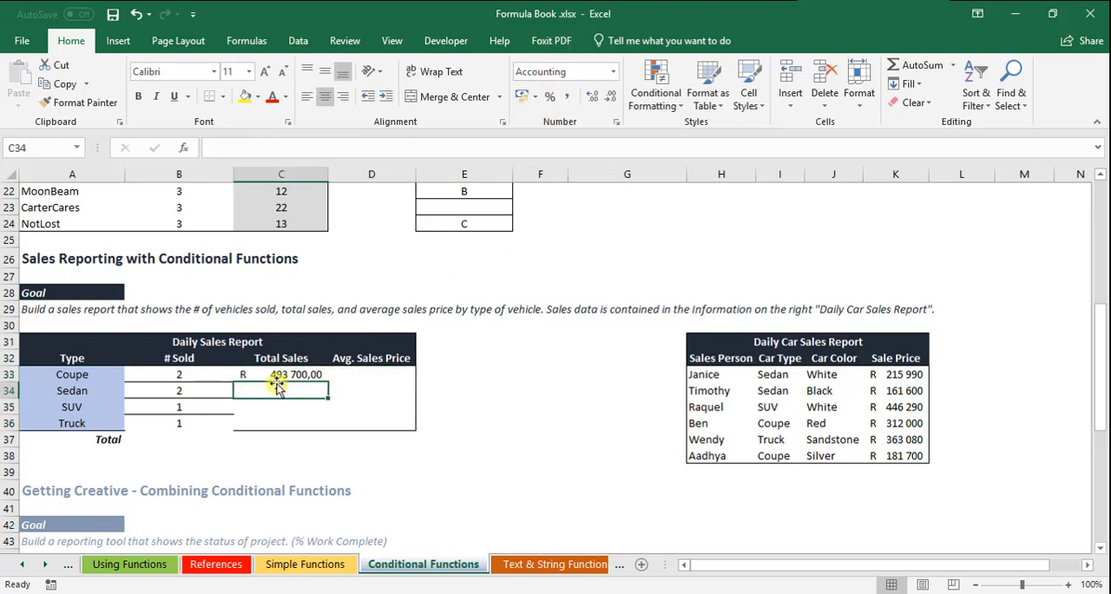
click(285, 374)
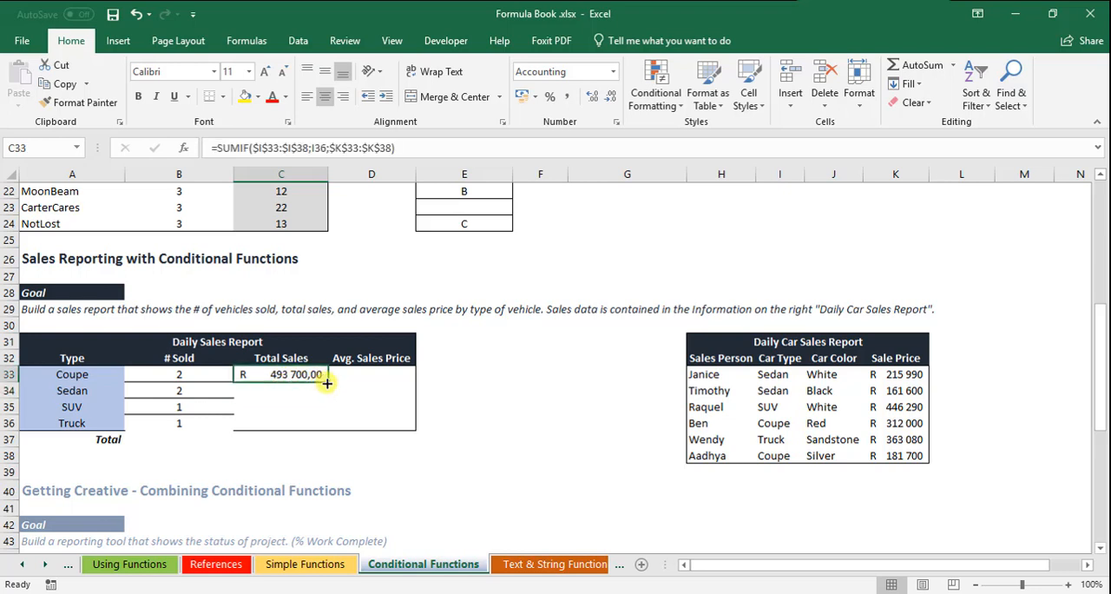
drag(328, 383, 317, 424)
Step: Change the criterion of the Sedan SUMIF formula in C34 to cell I33
click(297, 389)
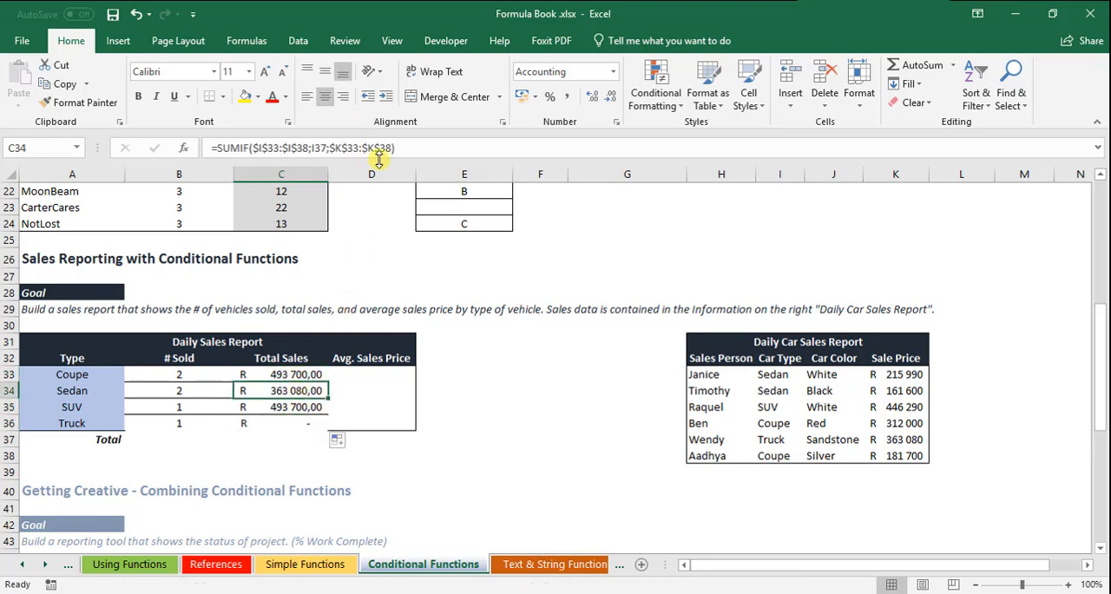
double_click(312, 147)
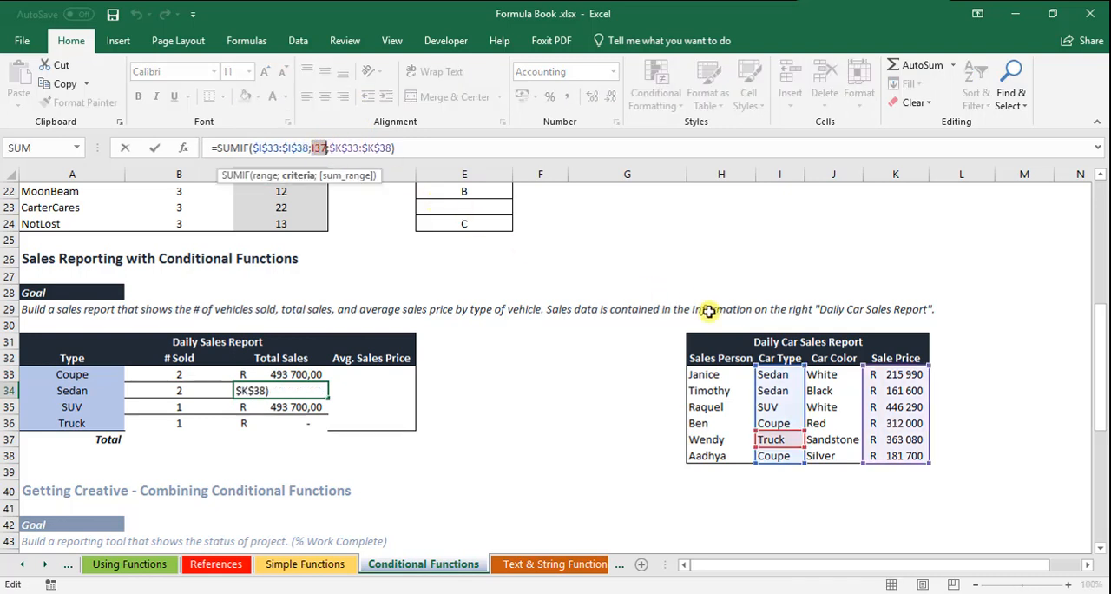
key(Delete)
click(772, 374)
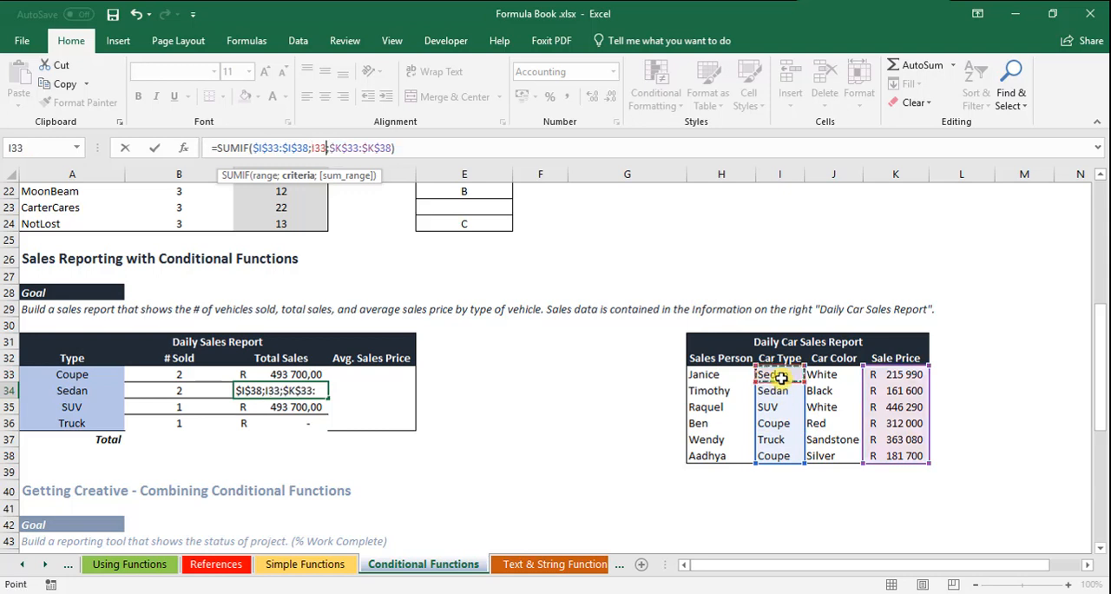
key(Return)
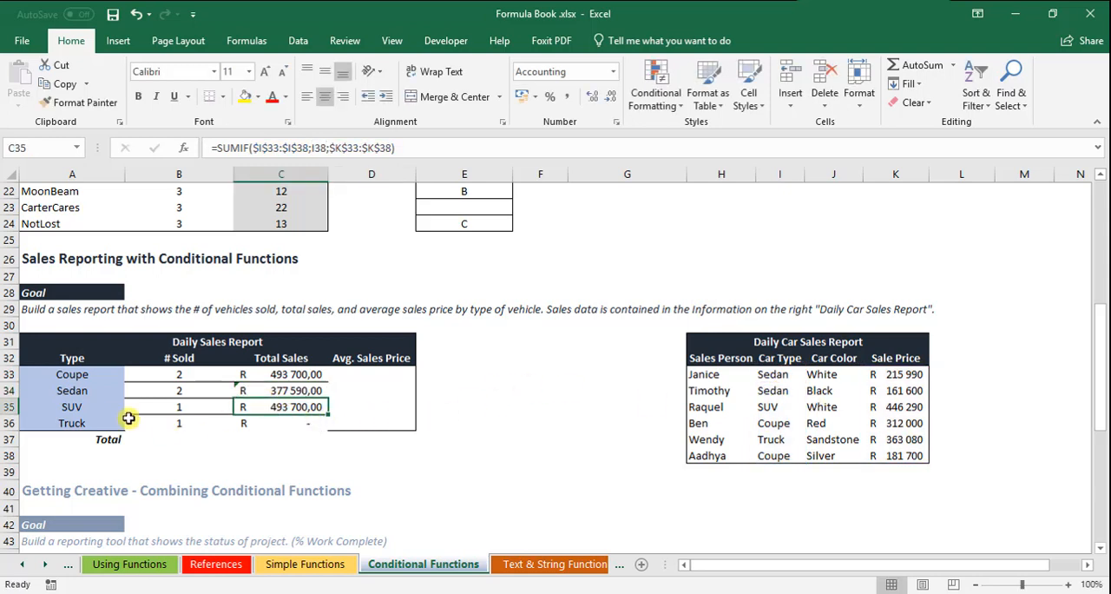
Step: Change the criterion of the SUV SUMIF formula in C35 to cell I35
click(321, 146)
key(BackSpace)
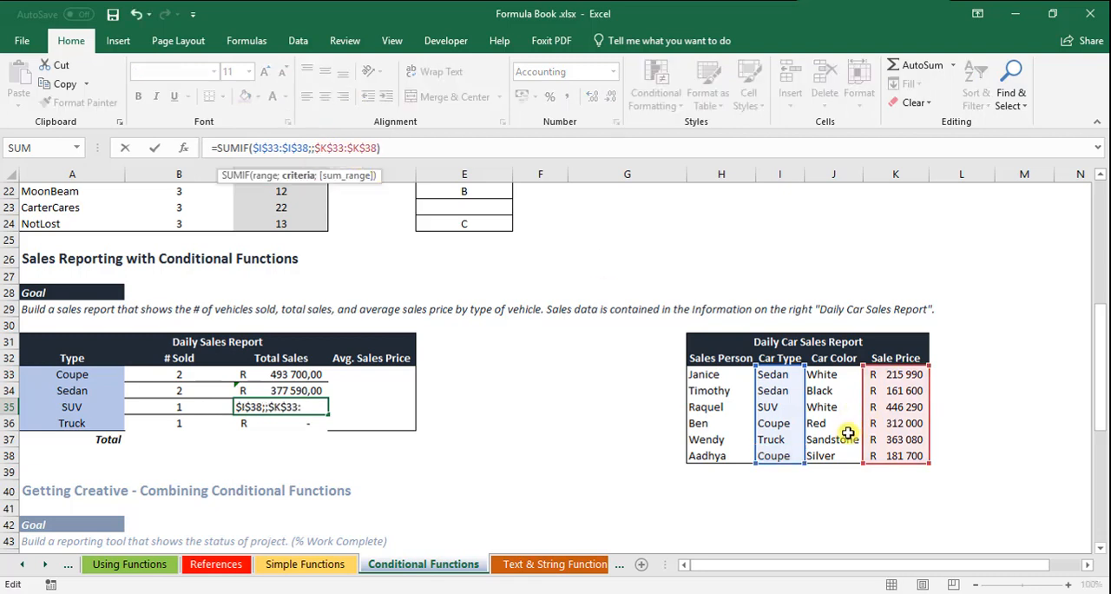
click(775, 407)
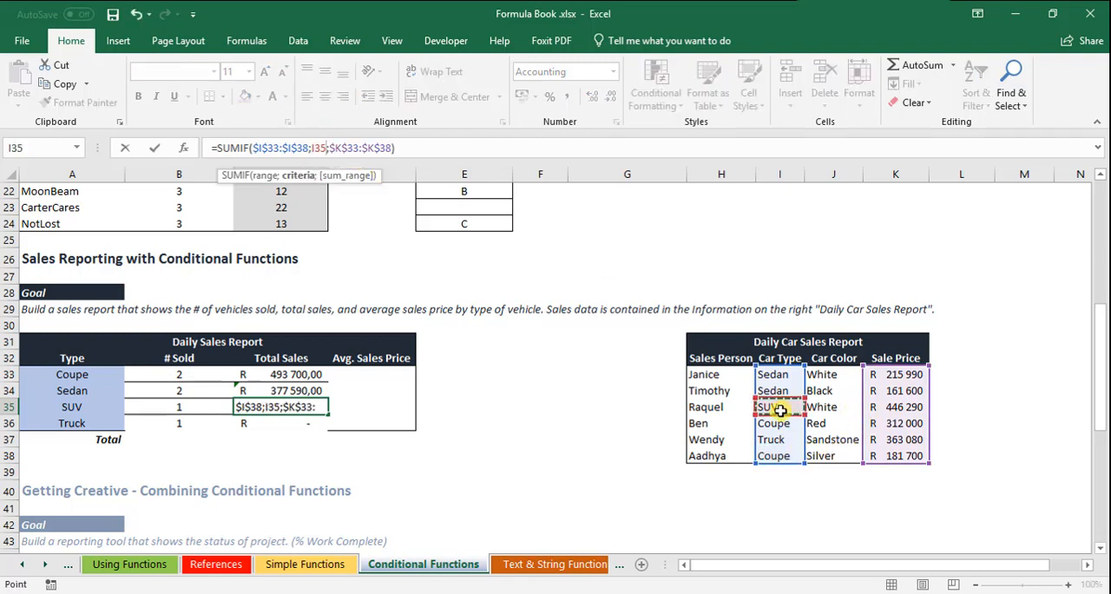
key(Return)
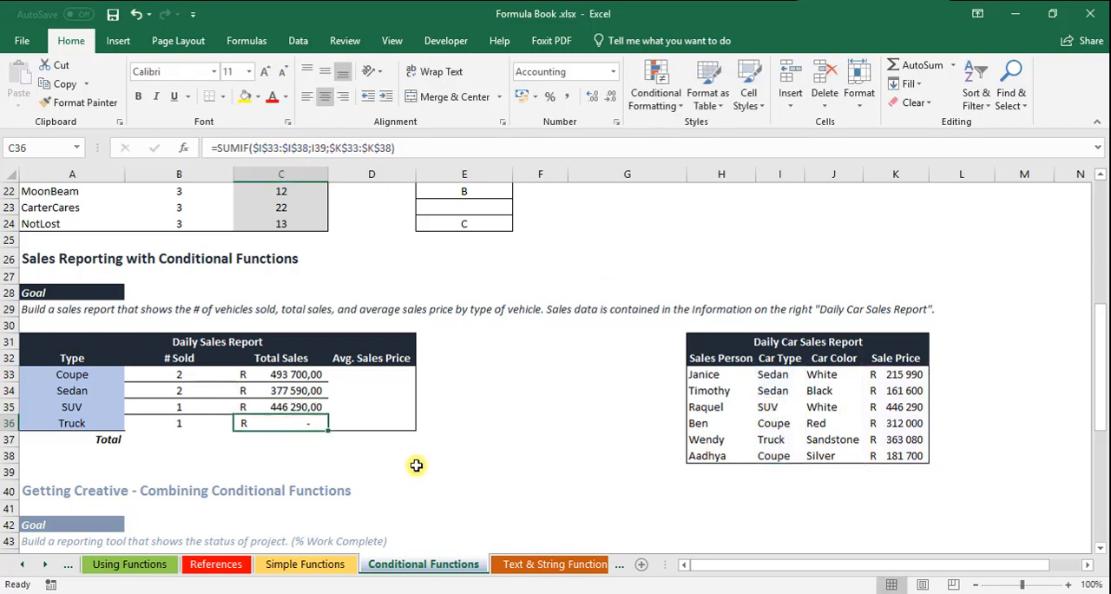
Step: Change the criterion of the Truck SUMIF formula in C36 to cell I37
double_click(317, 148)
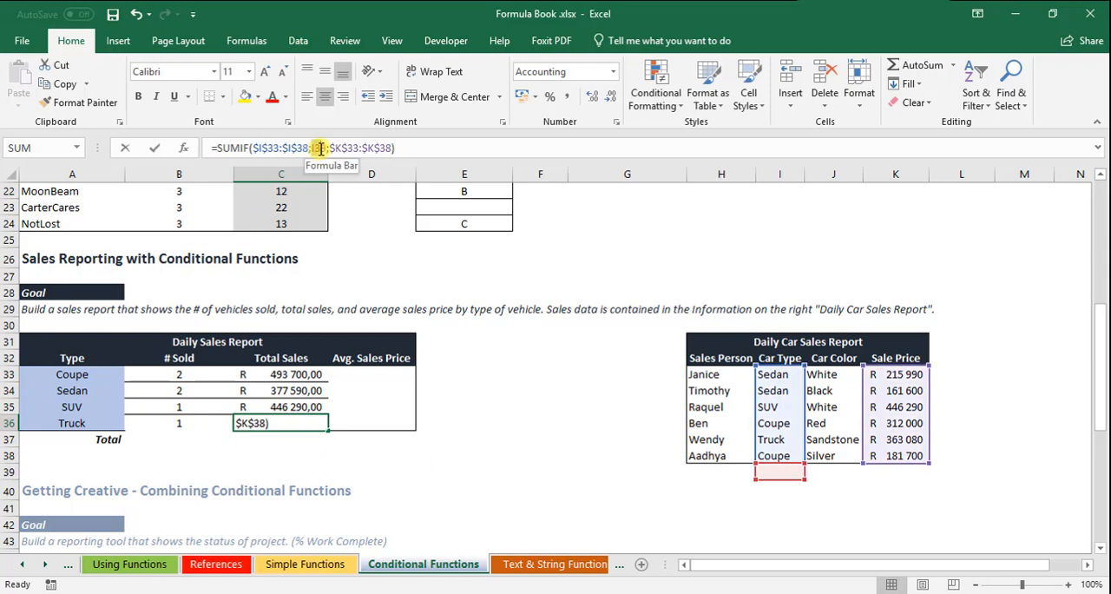
click(772, 439)
key(Return)
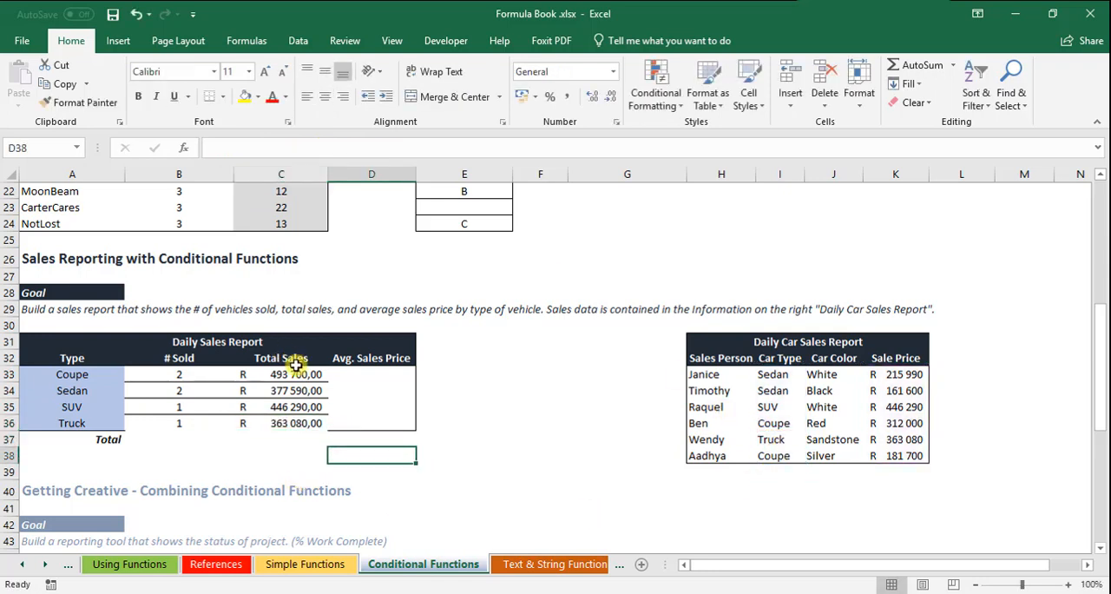
Step: Begin an AVERAGEIF formula in D33 with the absolute range $I$33:$I$38 and the criterion "Coupe"
click(292, 370)
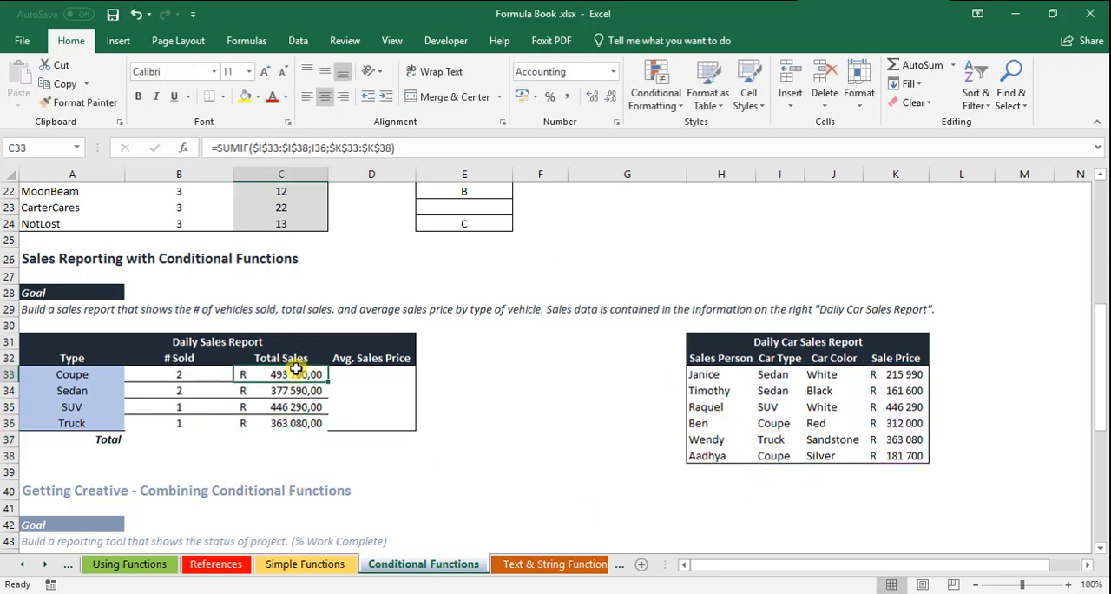
click(351, 372)
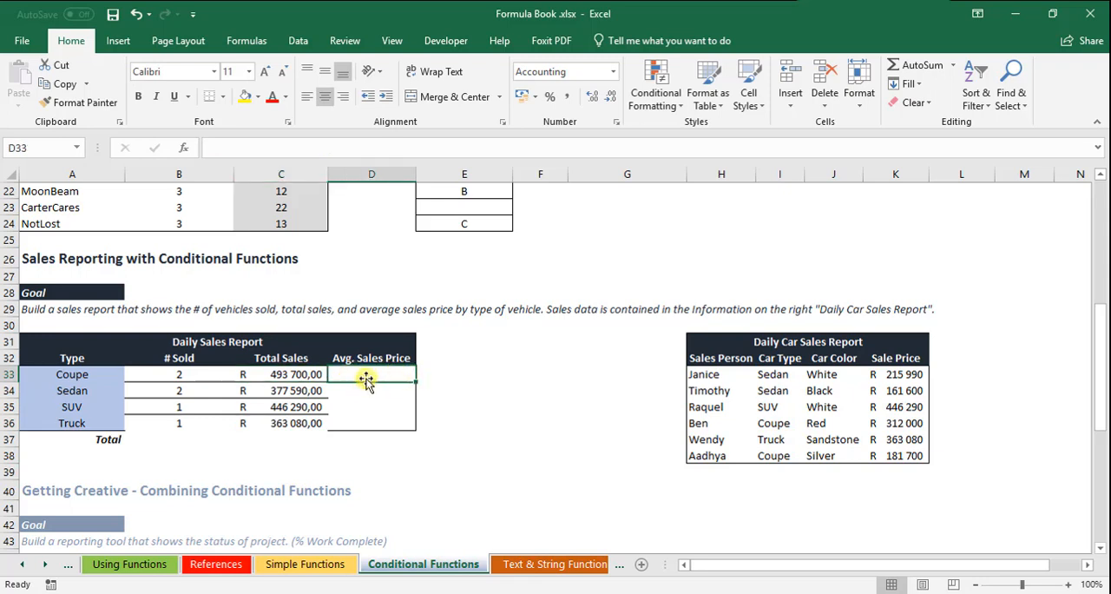
mouse_move(369, 374)
mouse_down()
mouse_move(370, 416)
mouse_move(379, 371)
mouse_up()
text(=aver)
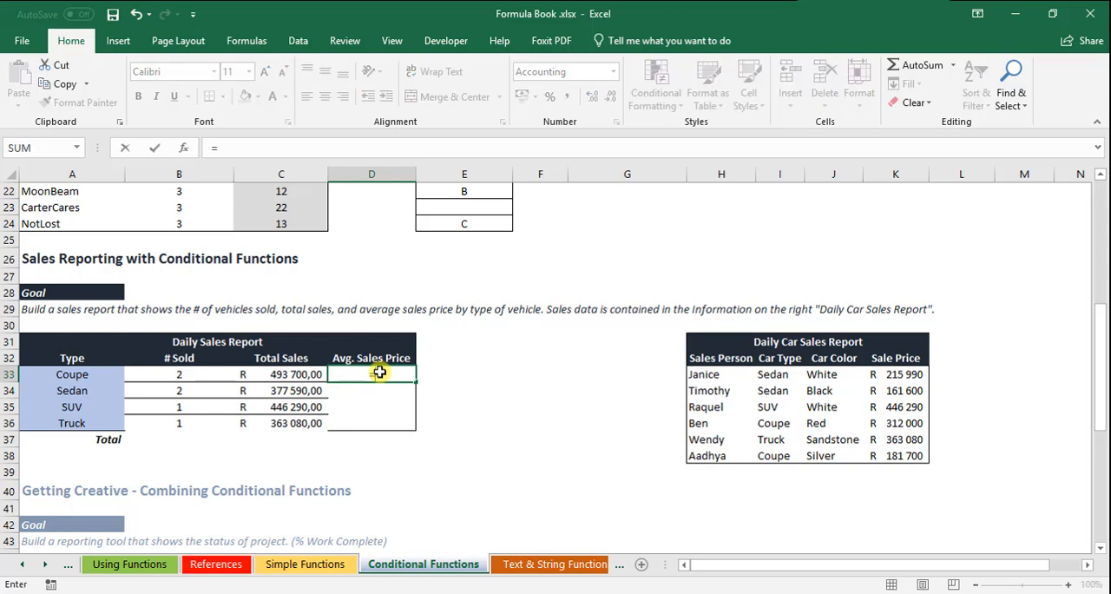
key(Down)
key(Down)
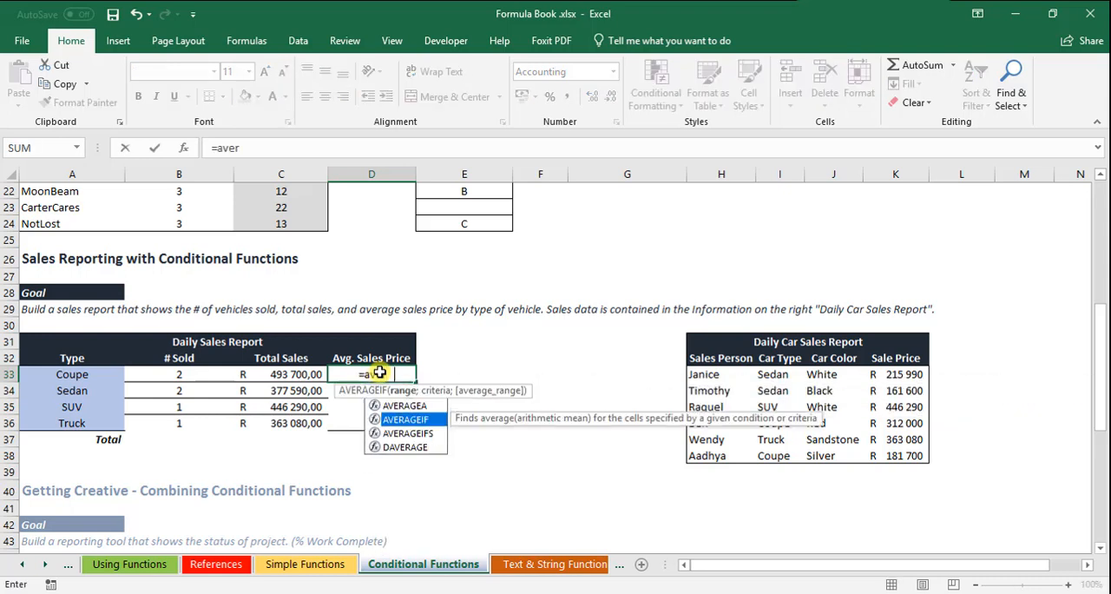
key(Tab)
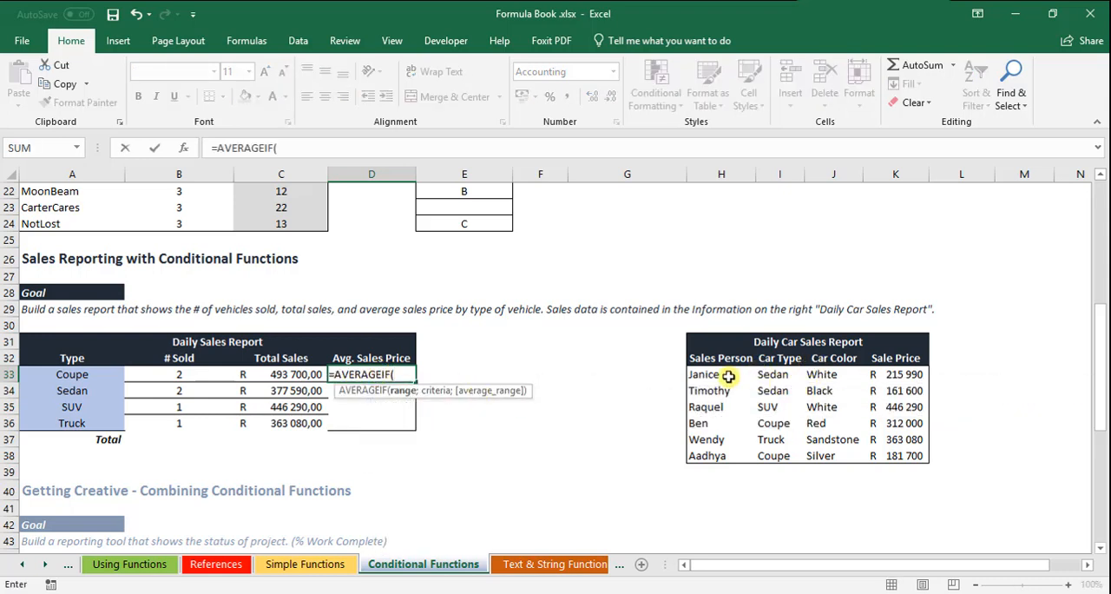
drag(787, 375, 783, 458)
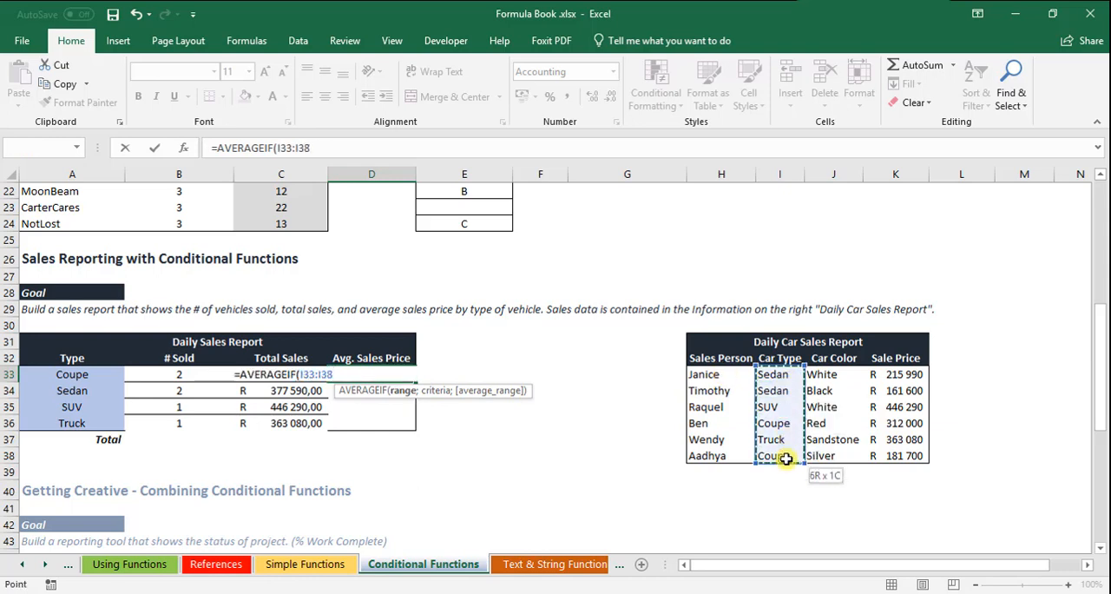
drag(276, 148, 321, 148)
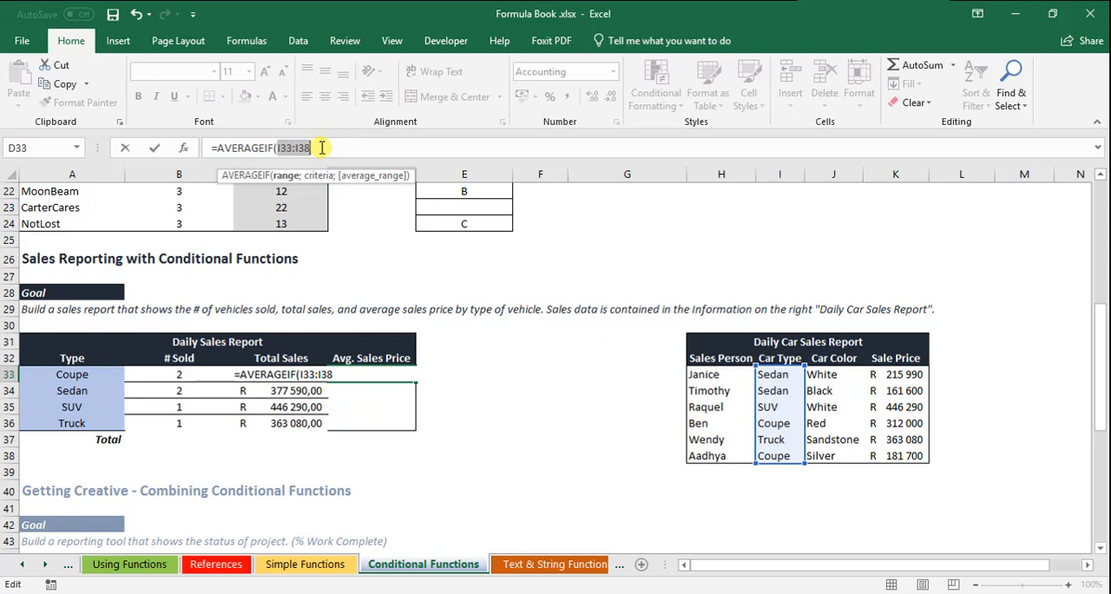
key(F4)
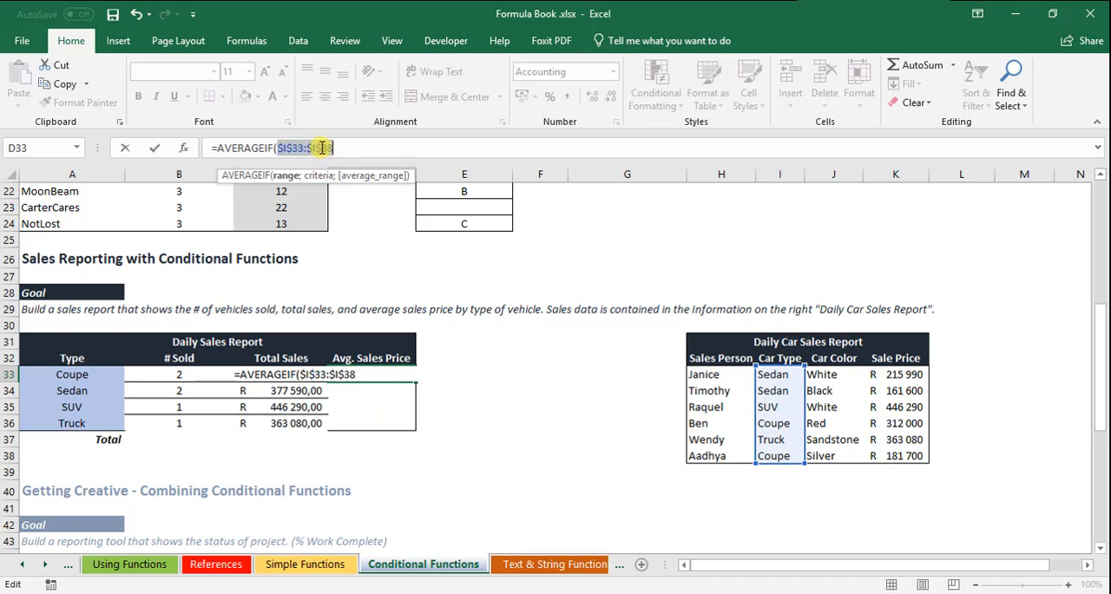
key(End)
text(;)
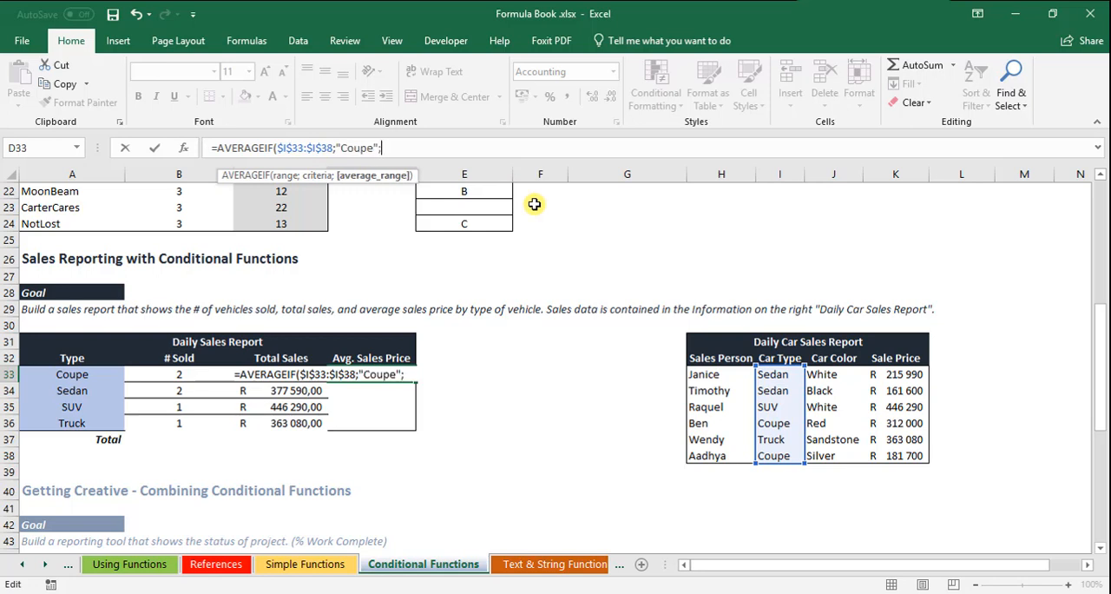
Step: Complete the AVERAGEIF formula in D33 with the absolute average range $K$33:$K$38
drag(916, 373, 912, 456)
drag(381, 148, 426, 146)
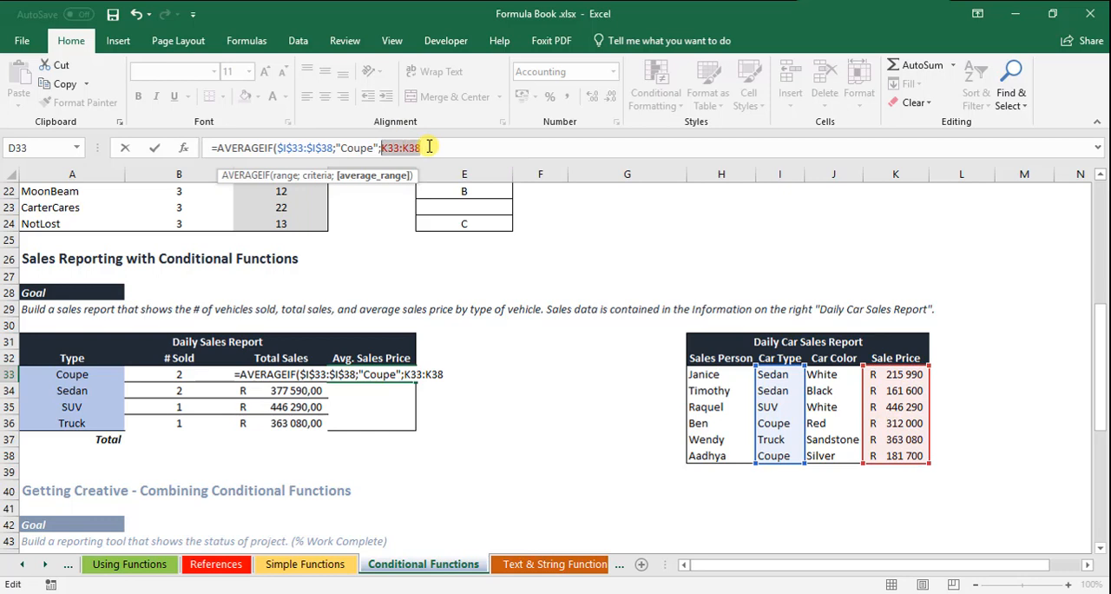
key(F4)
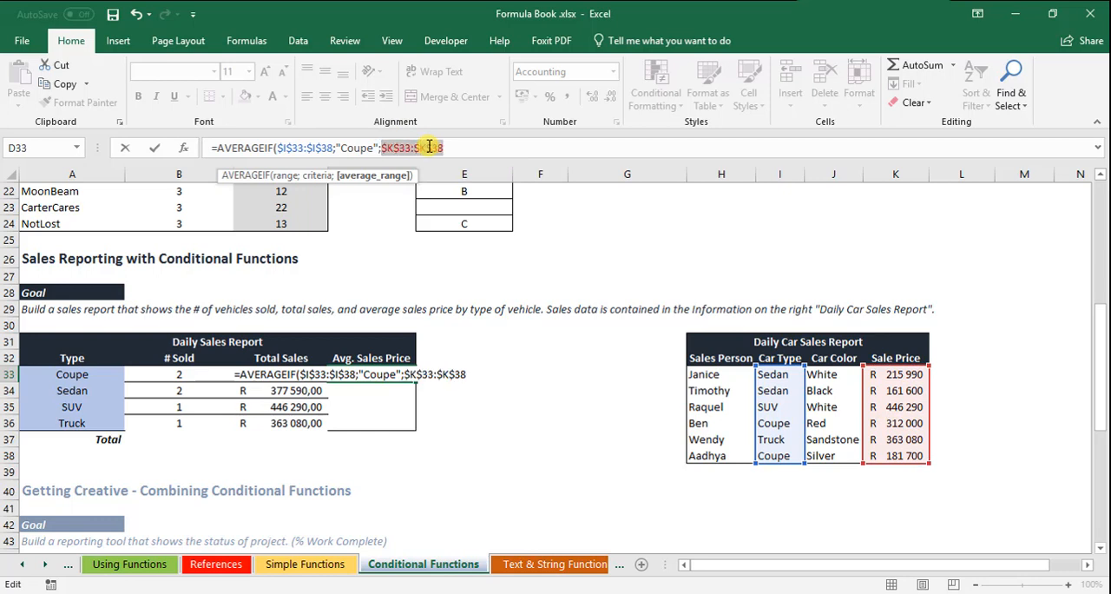
key(End)
text())
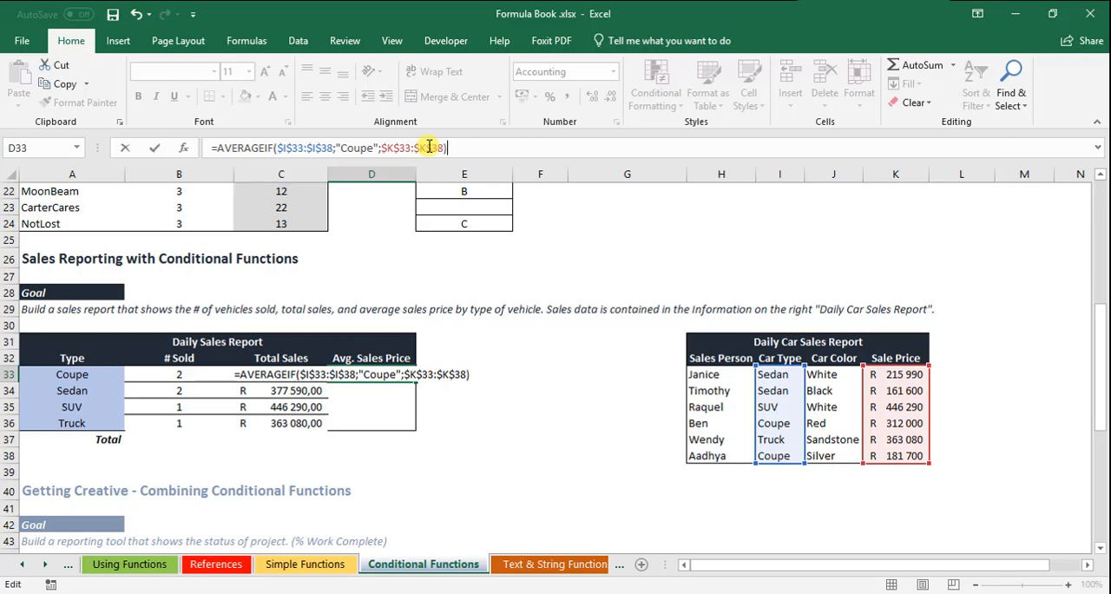
key(Return)
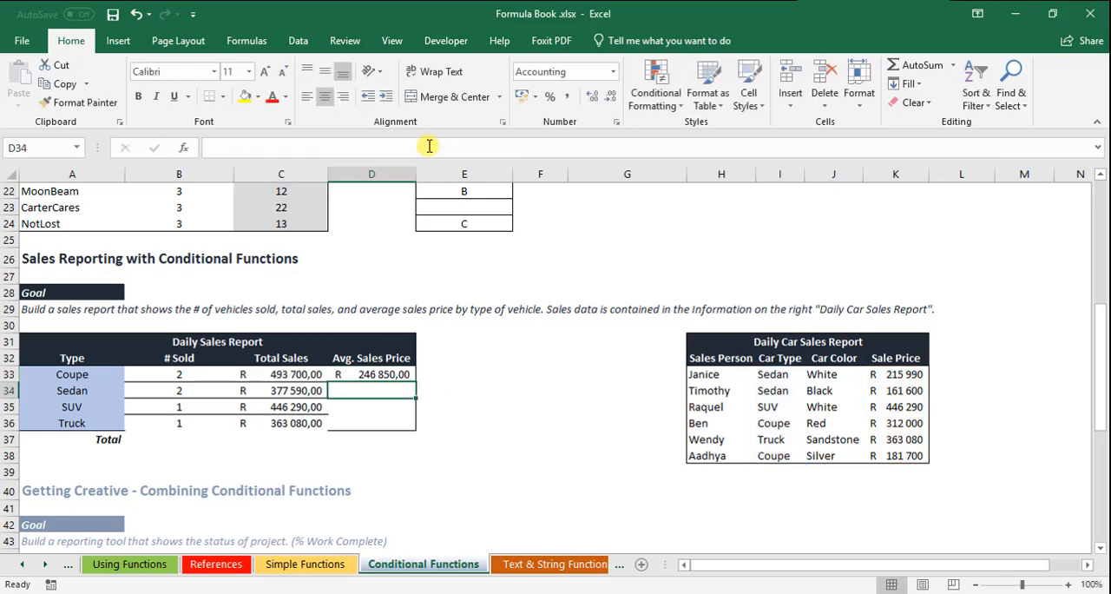
Step: Fill the AVERAGEIF formula from D33 down to D36 and change the criterion in D34 to "Sedan"
click(379, 375)
drag(416, 382, 411, 429)
click(397, 389)
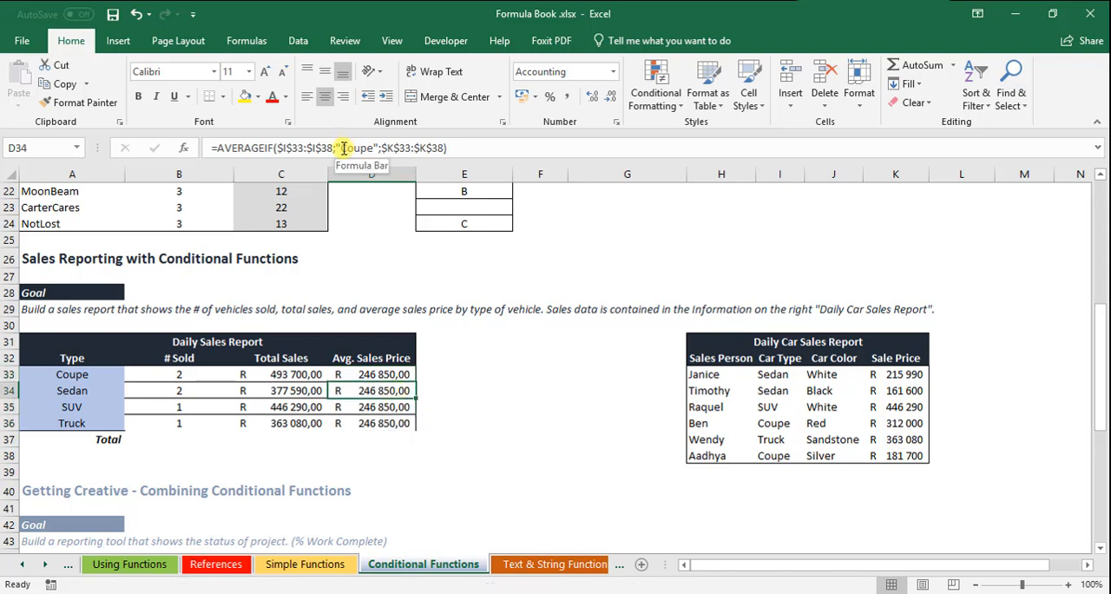
drag(344, 148, 376, 147)
text(Sedan)
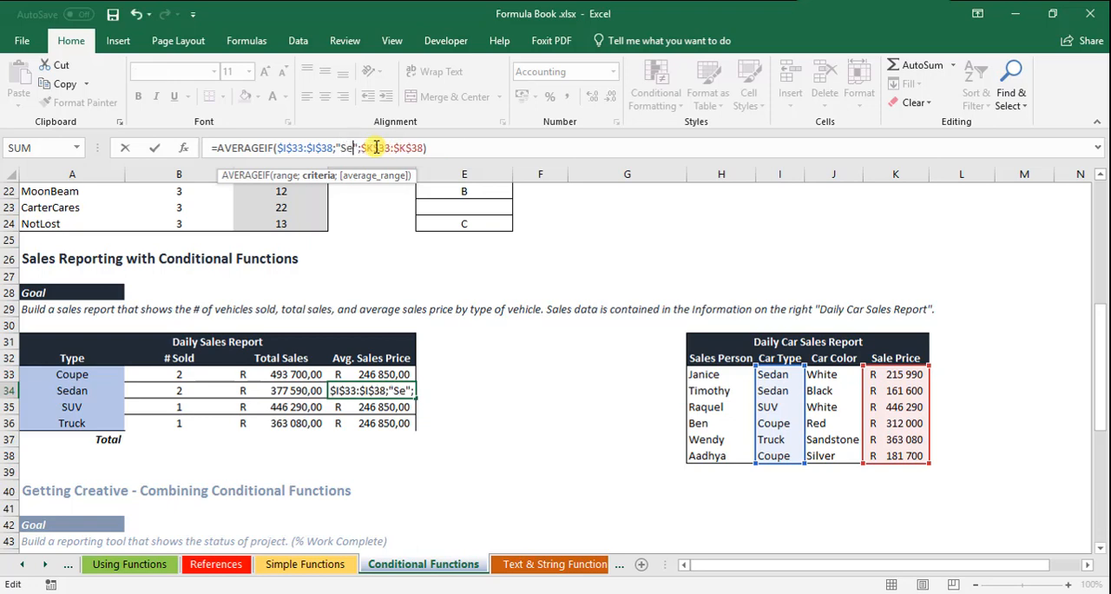
key(Return)
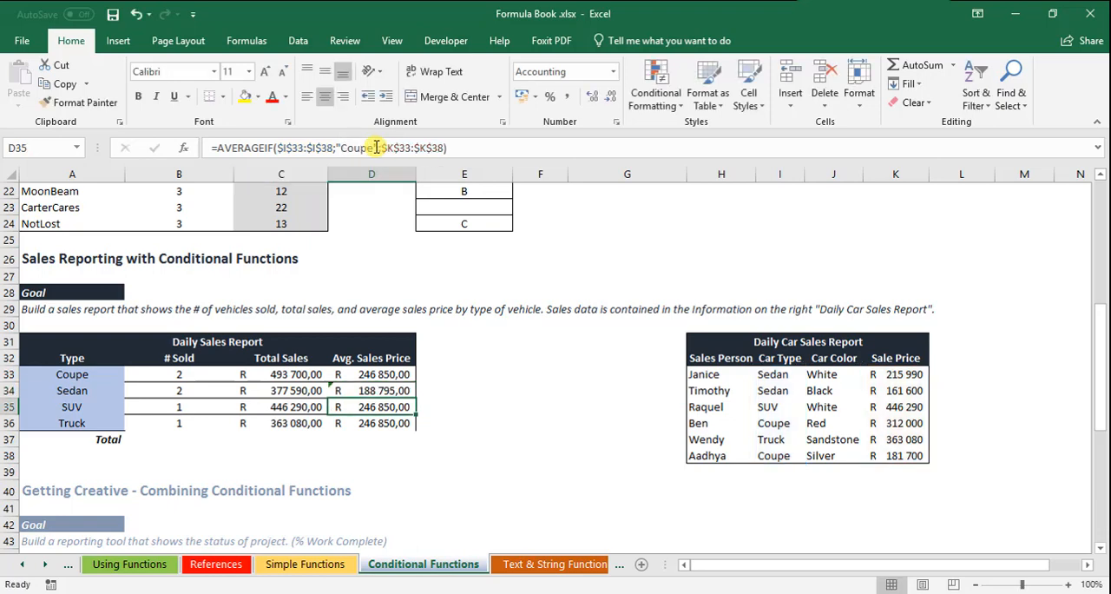
Step: Change the AVERAGEIF criterion to "SUV" in D35 and to "Truck" in D36
drag(344, 147, 366, 147)
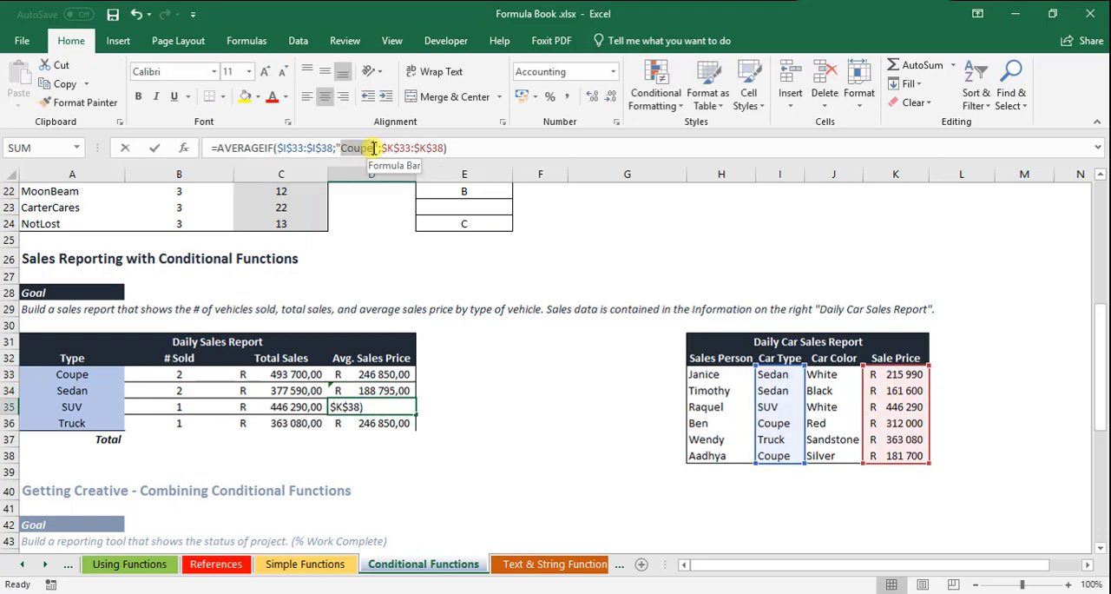
text(SUV)
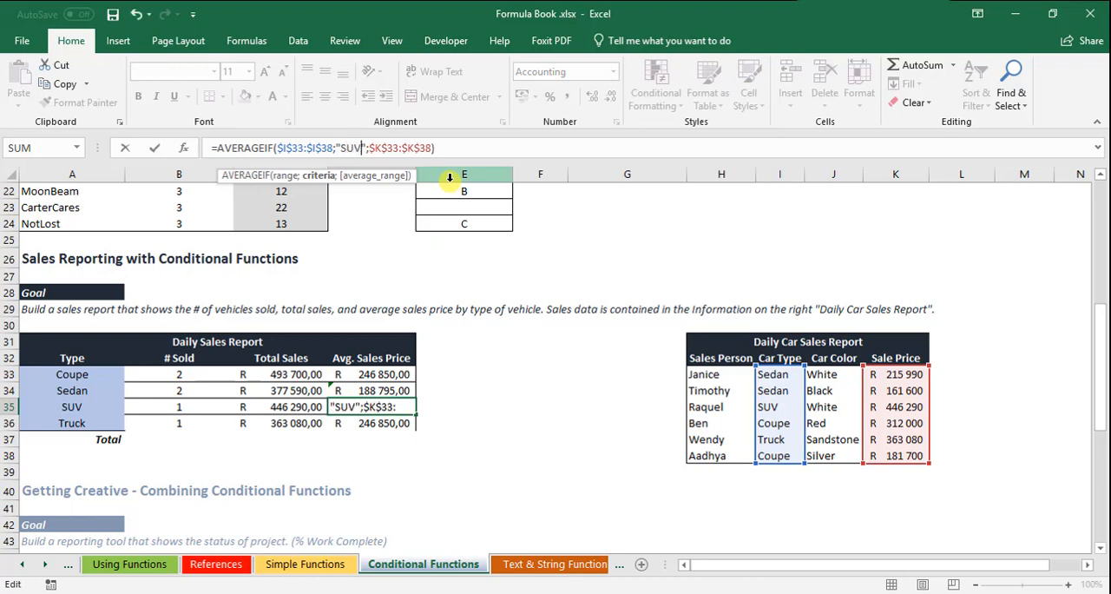
key(Return)
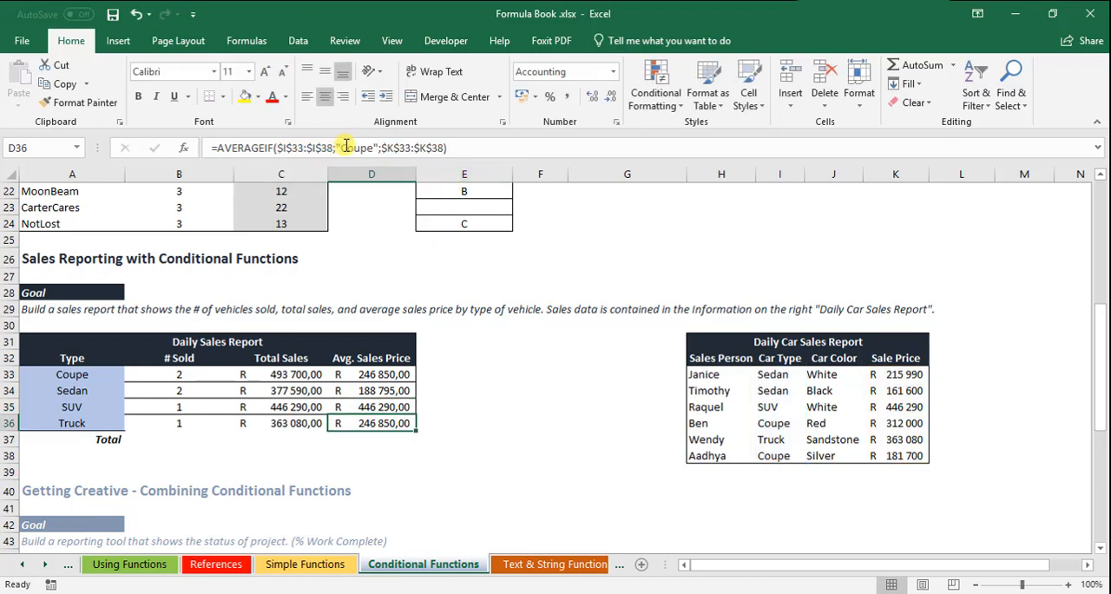
drag(345, 147, 372, 148)
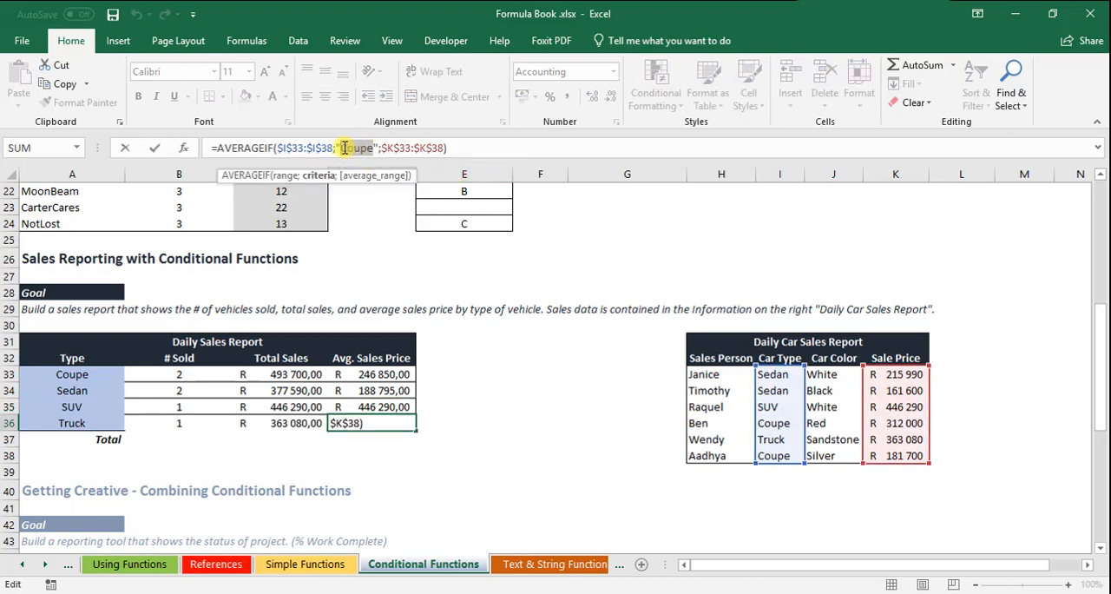
text(Truck)
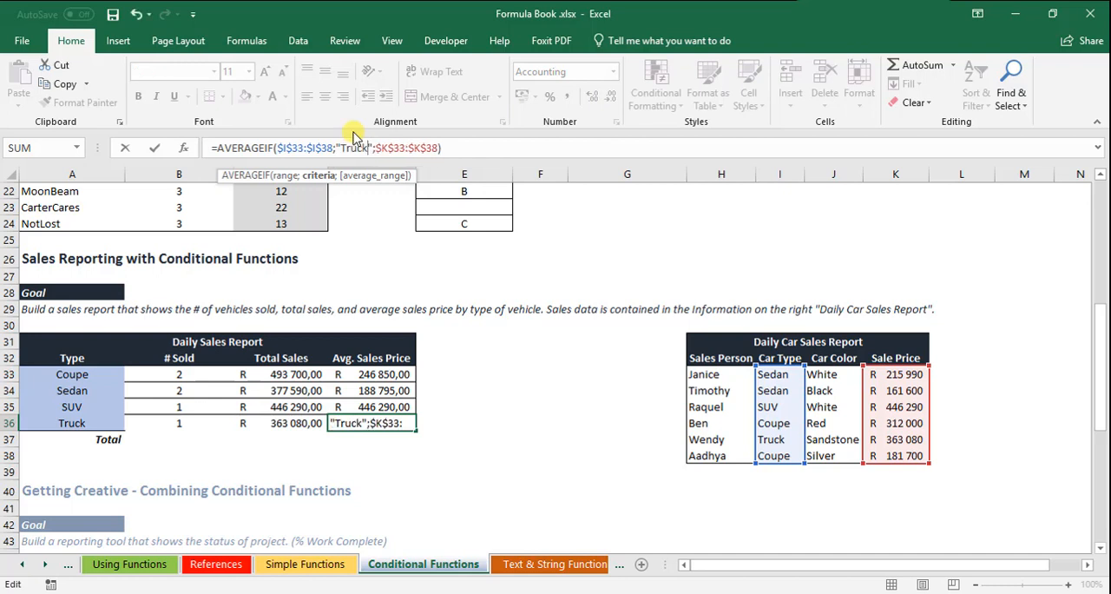
key(Return)
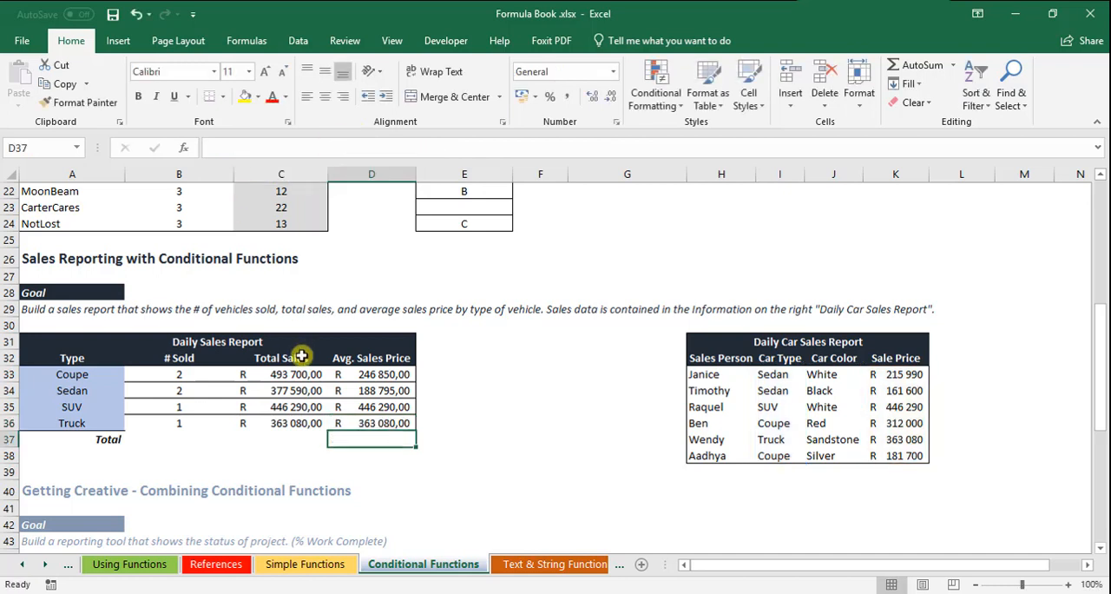
Step: Enter a SUM formula in B37 that totals the vehicles sold in B33:B36
drag(153, 445, 360, 438)
click(218, 440)
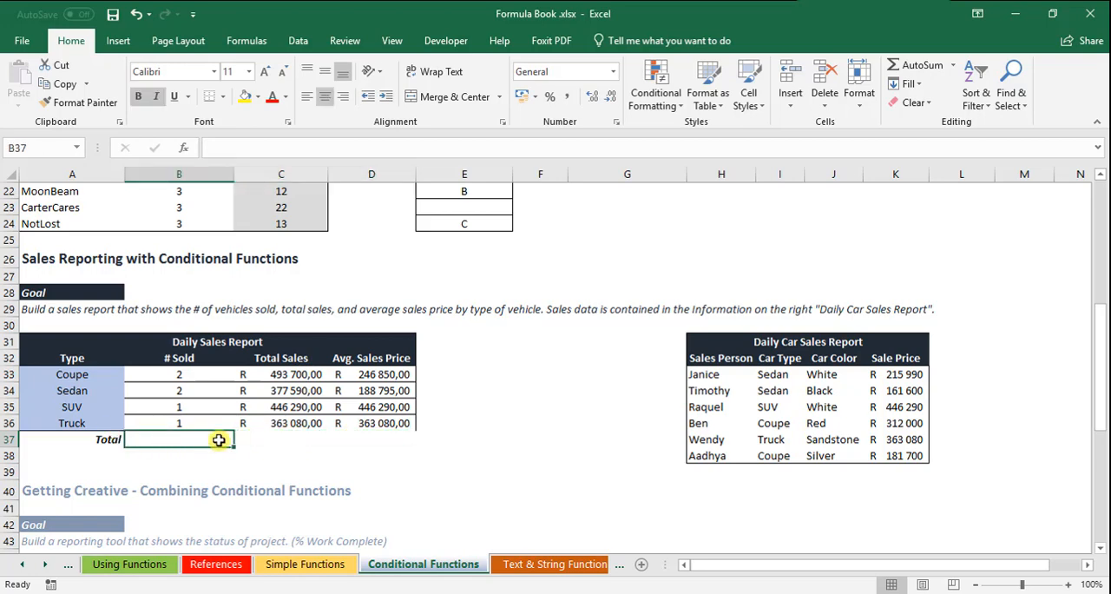
text(=sum()
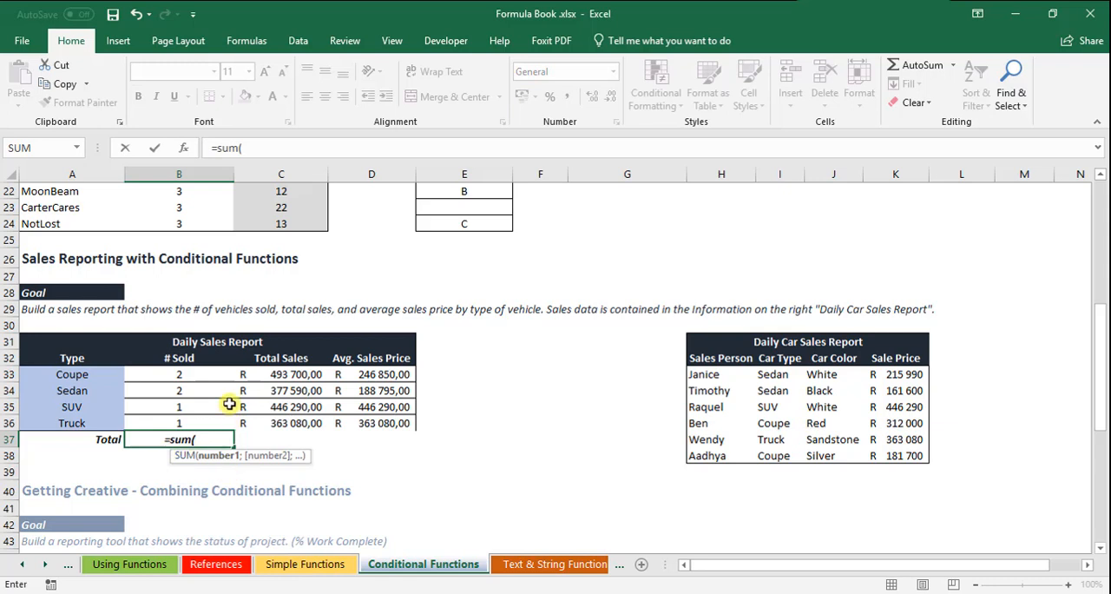
drag(206, 376, 195, 420)
key(Return)
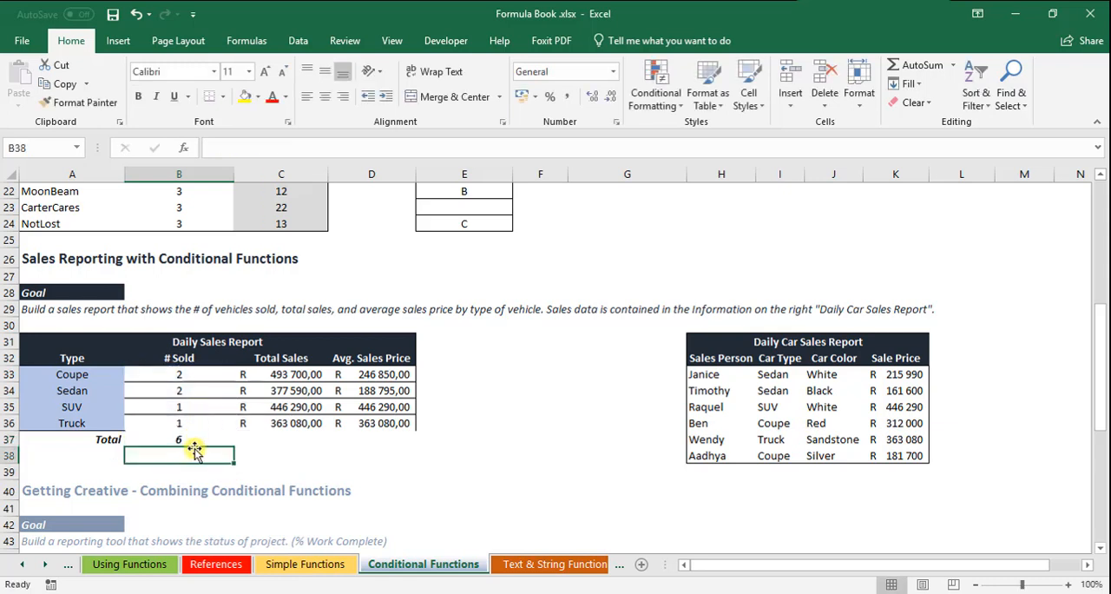
Step: Fill the SUM formula from B37 across the Total row to D37
click(192, 441)
click(259, 437)
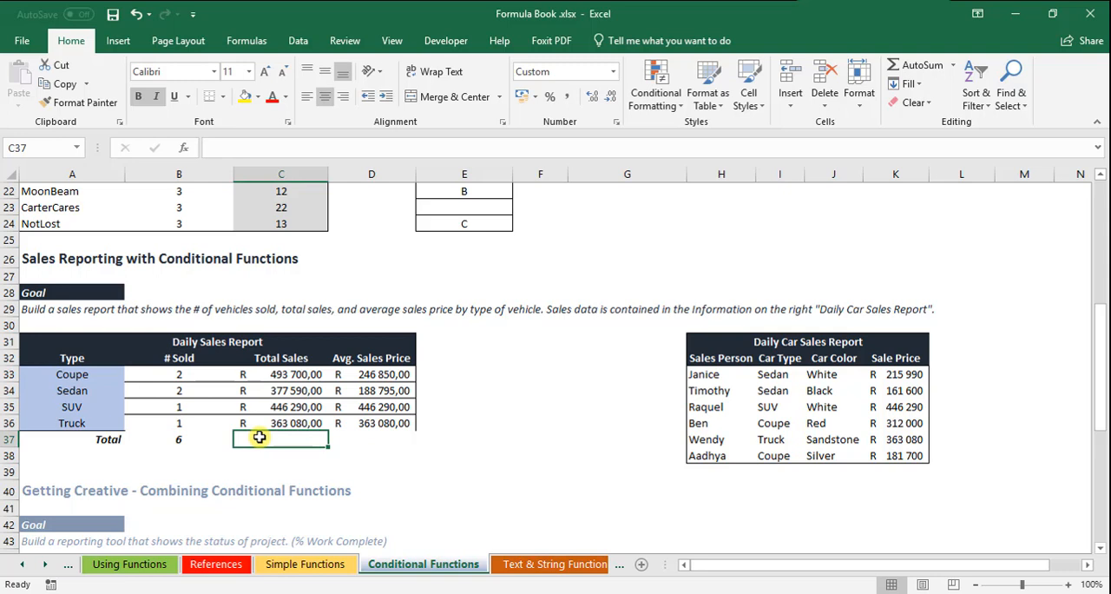
click(209, 440)
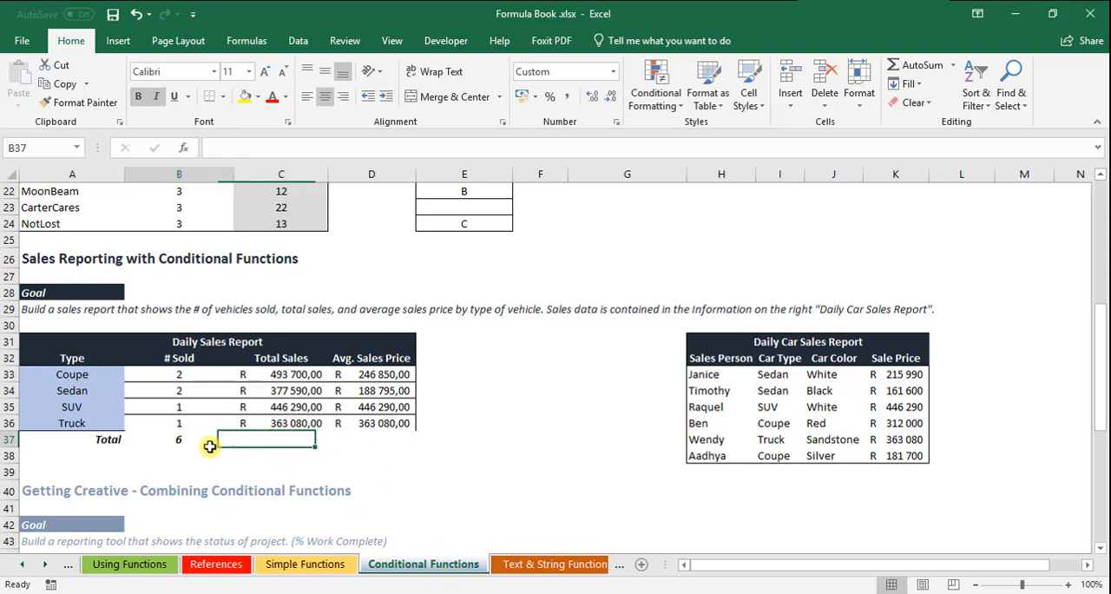
drag(234, 446, 408, 445)
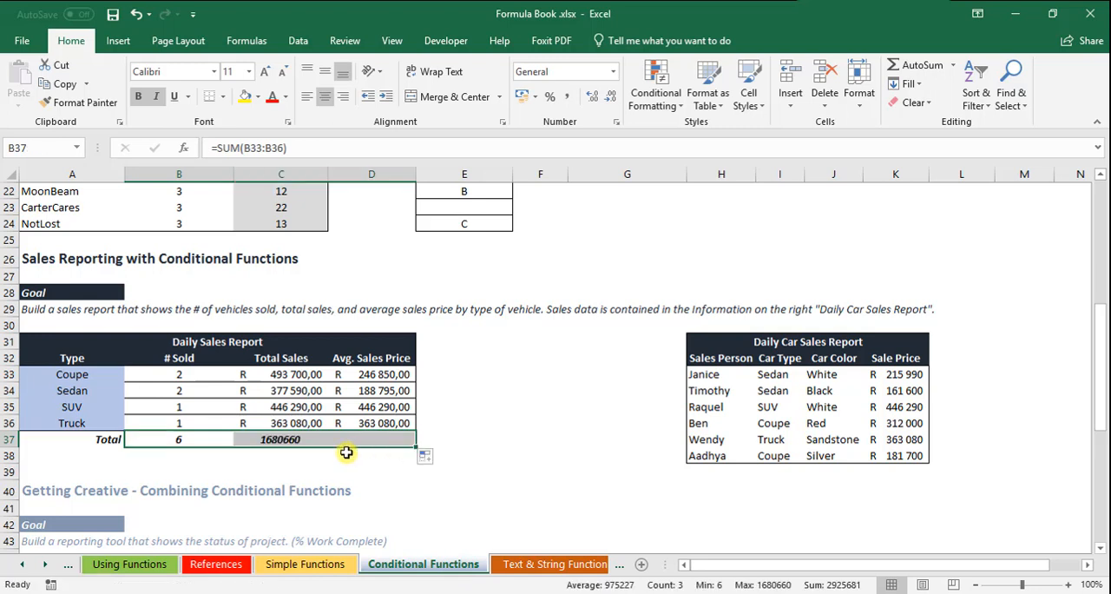
Step: Apply the accounting number format to the totals in C37:D37
click(286, 439)
drag(286, 438, 374, 436)
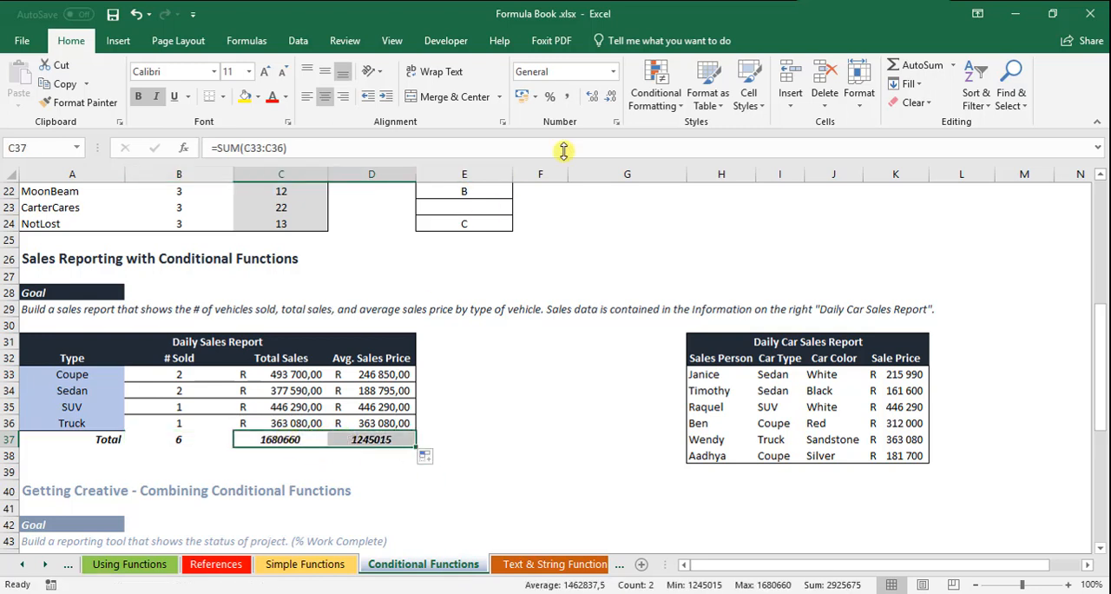
click(524, 99)
drag(491, 360, 493, 367)
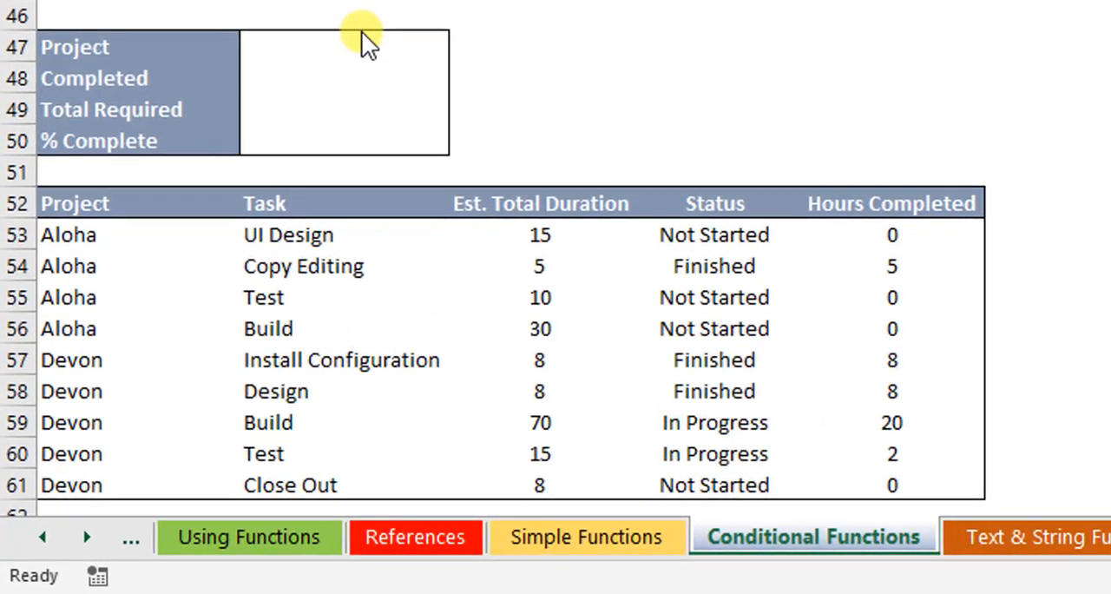
Step: Examine the project status tool's selection list and summary cells, and the Est. Total Duration and Hours Completed columns of the task table
click(182, 311)
click(462, 47)
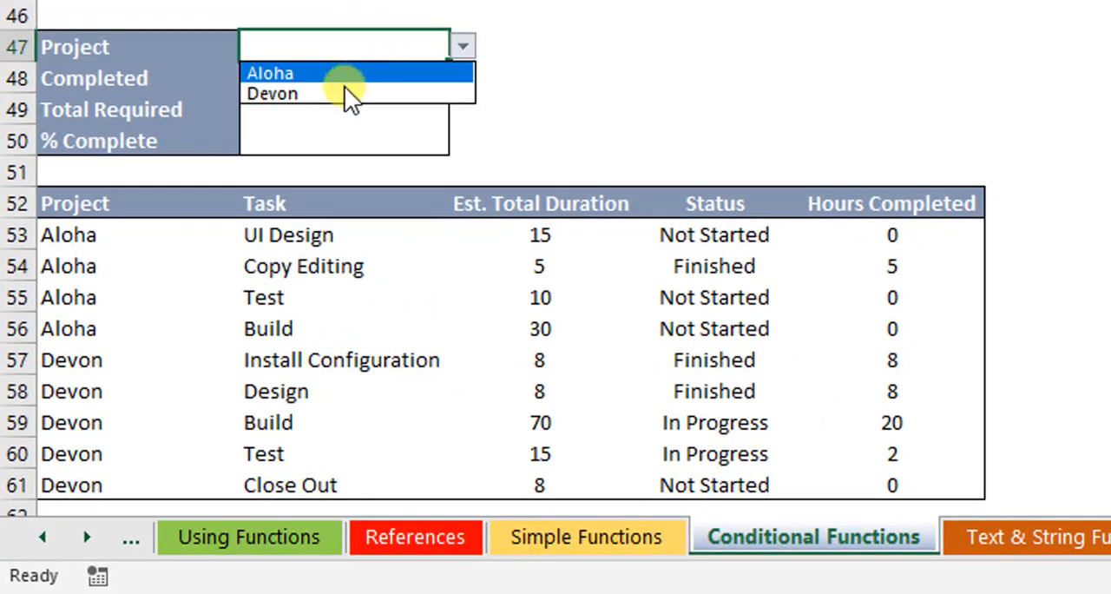
key(Escape)
click(367, 82)
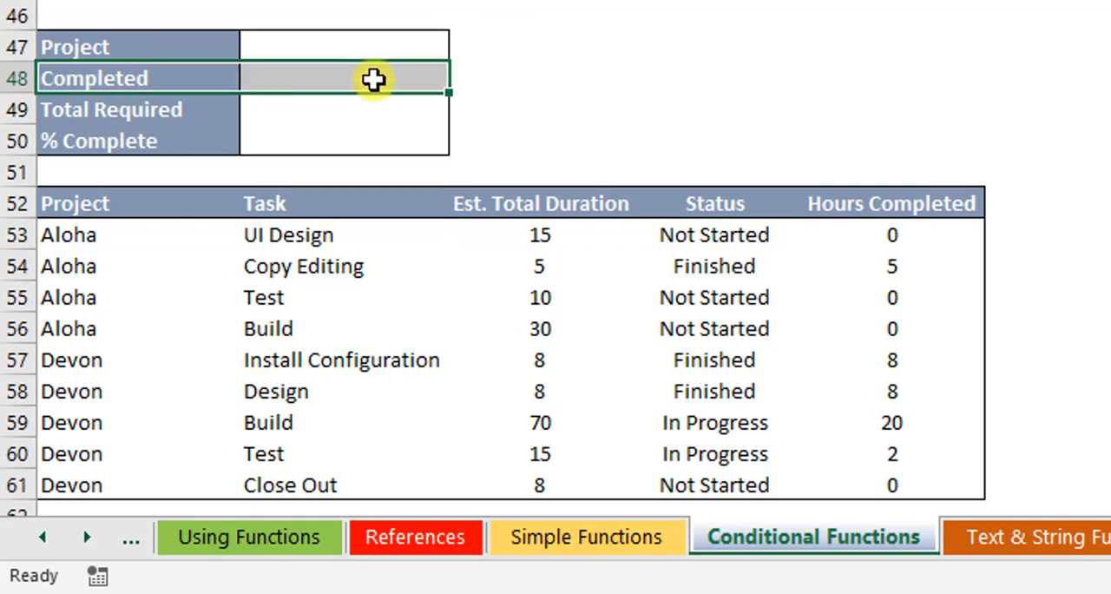
drag(912, 236, 877, 479)
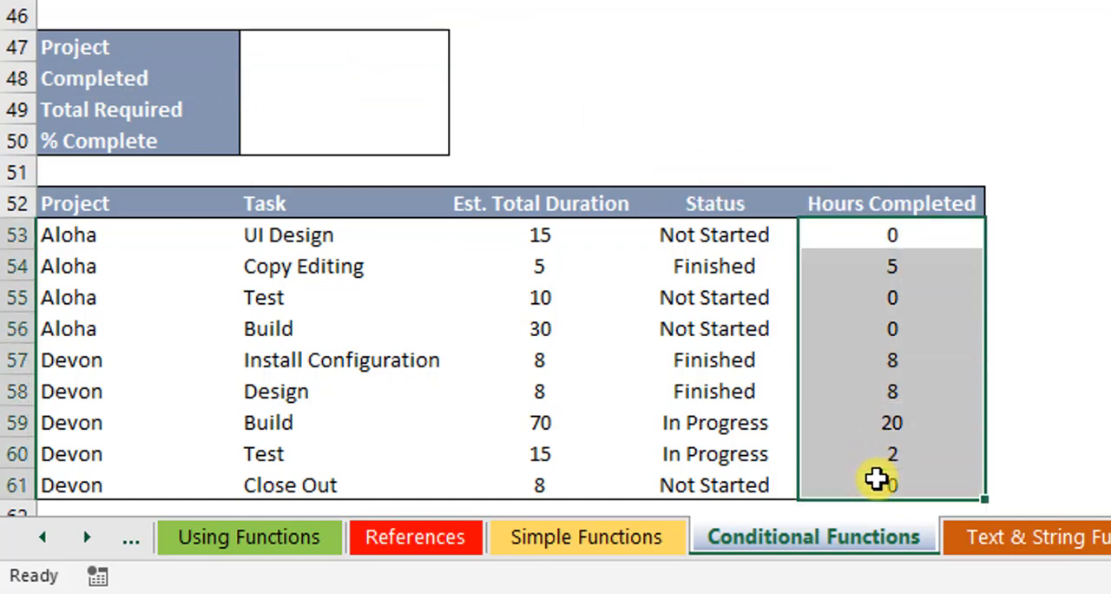
click(334, 110)
drag(552, 248, 550, 489)
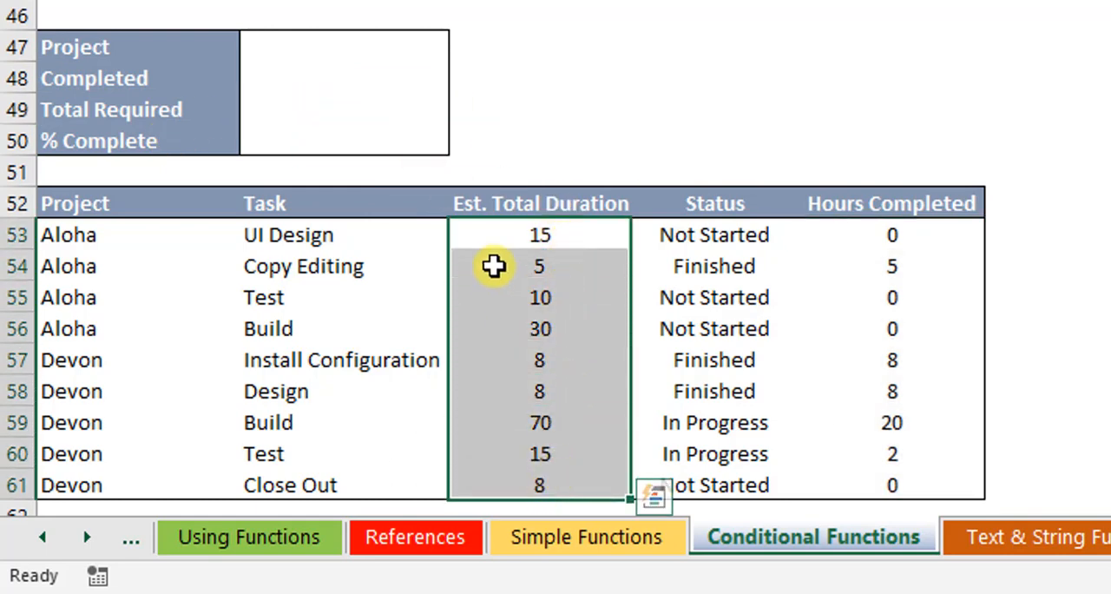
click(516, 233)
click(336, 54)
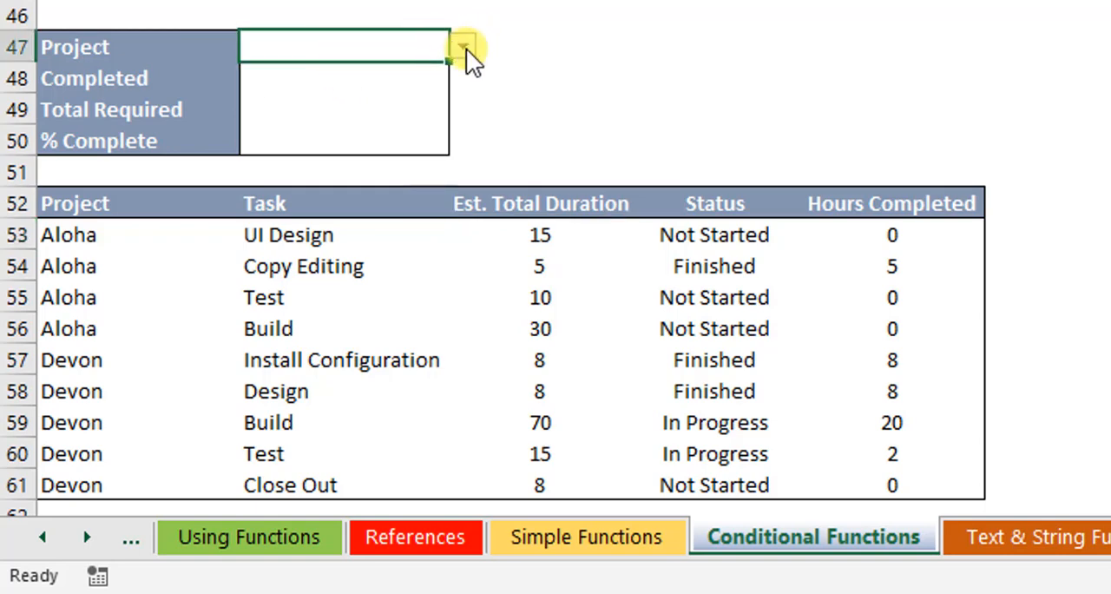
Step: Choose Aloha as the project in B47 of the Project Status Report
click(463, 46)
click(426, 73)
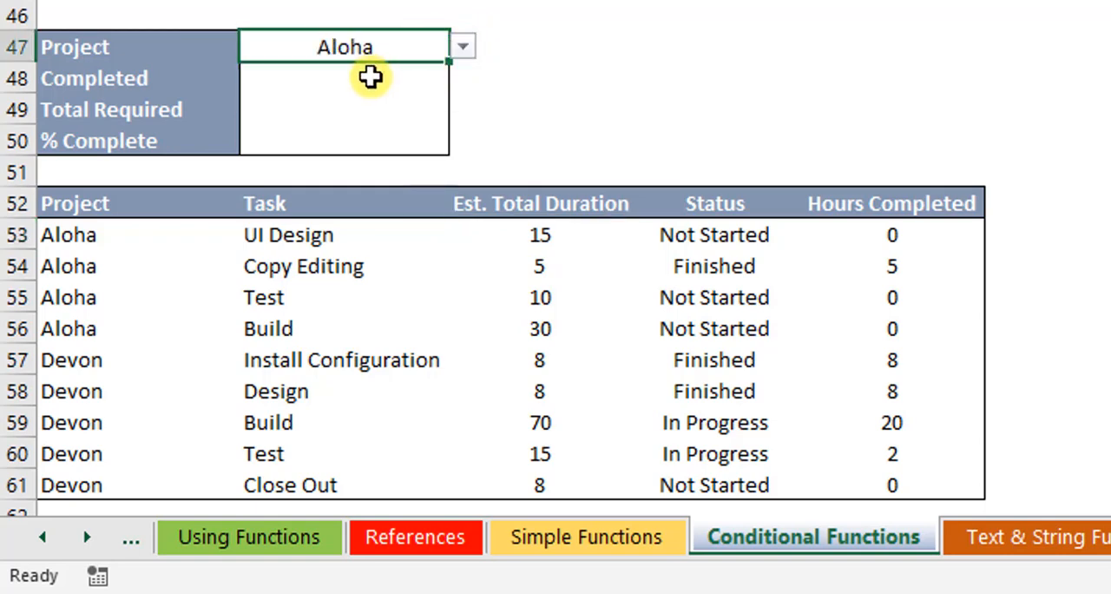
click(370, 76)
click(372, 45)
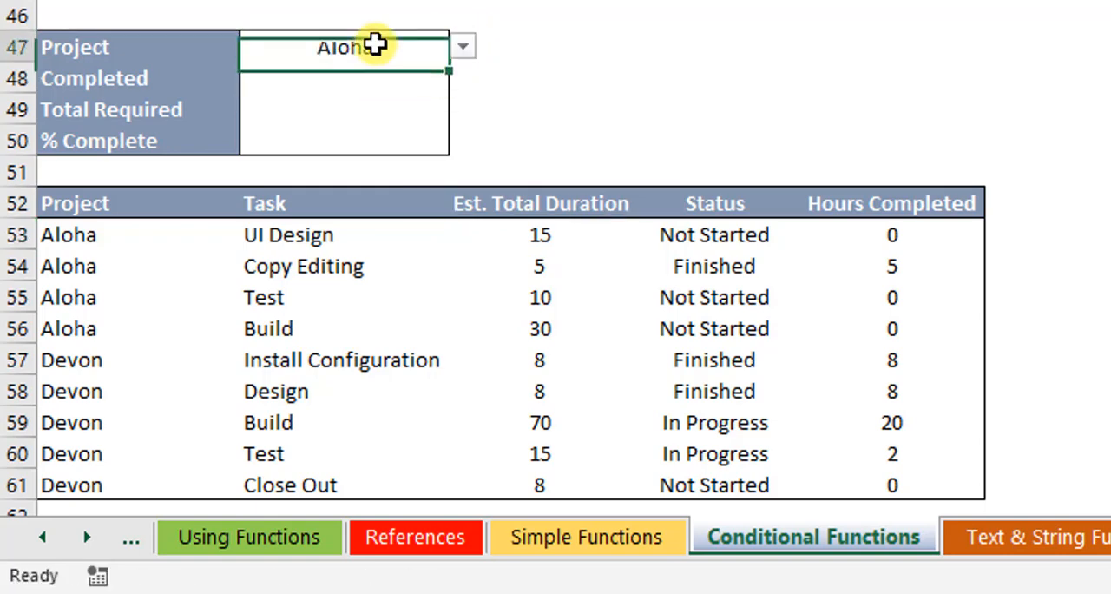
Step: Examine the Hours Completed and Est. Total Duration columns that feed the Completed, Total Required and % Complete cells
click(338, 85)
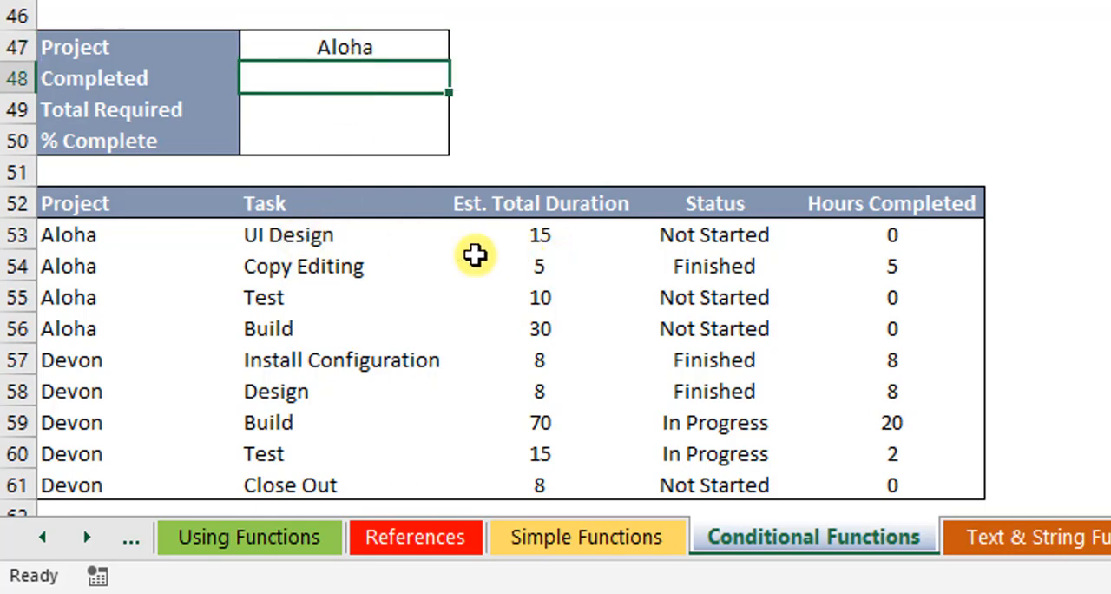
drag(896, 237, 890, 481)
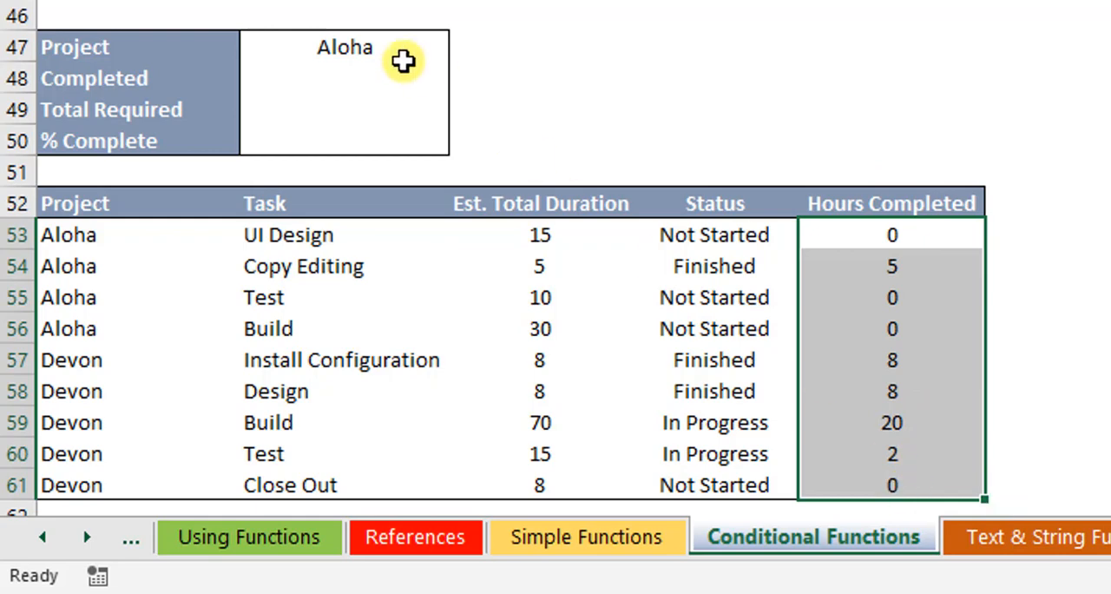
click(310, 112)
drag(554, 242, 578, 489)
drag(328, 154, 330, 136)
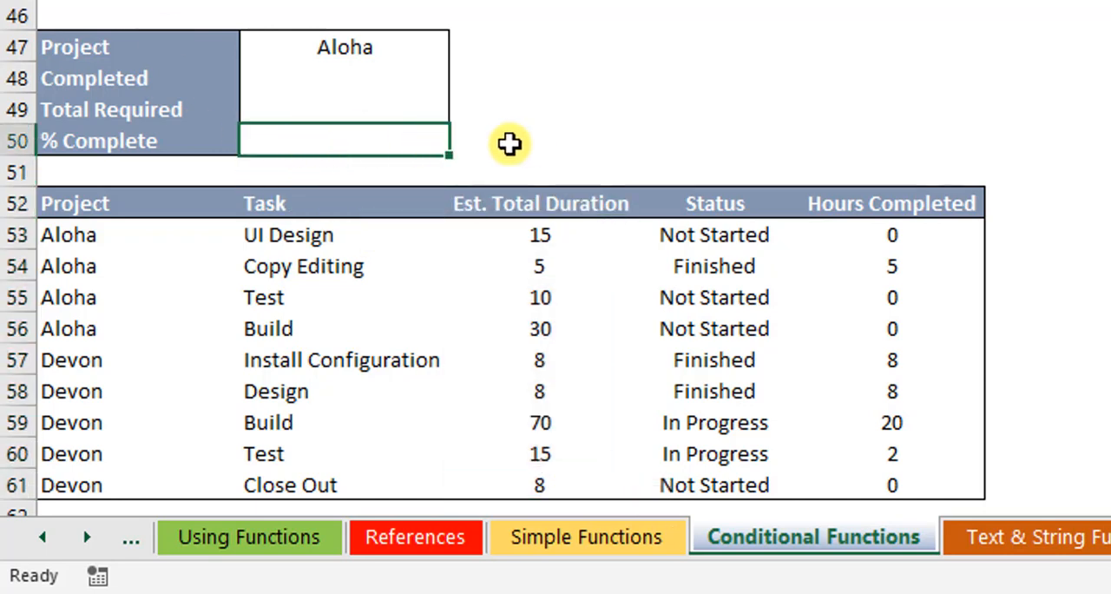
Step: Enter =SUMIF(A53:A61;B47;E53:E61) in B48 to total the completed hours of the chosen project
click(355, 73)
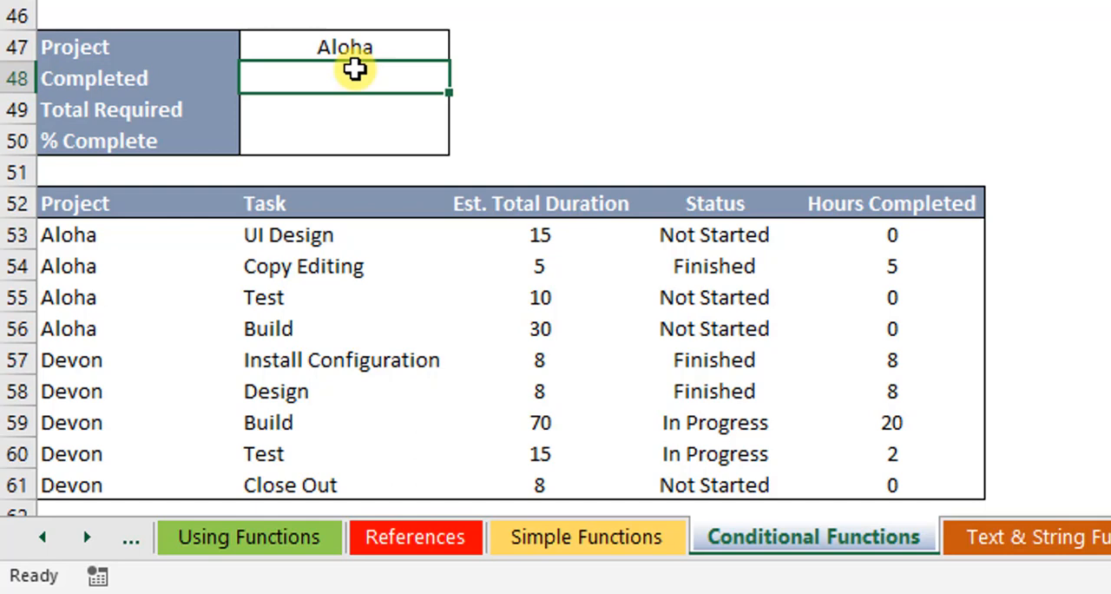
text(=sumi)
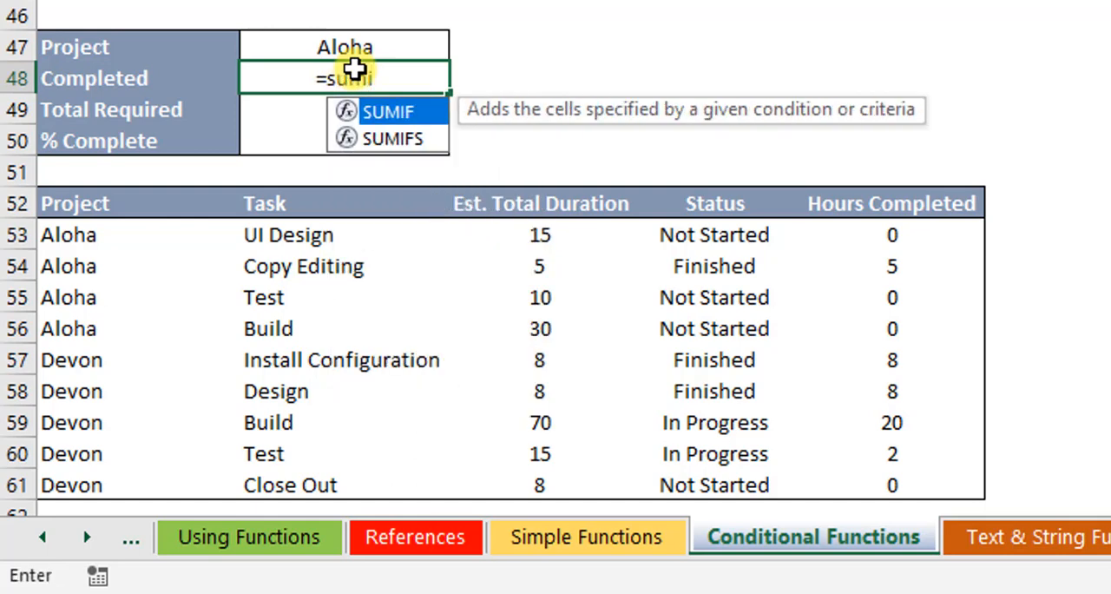
key(Tab)
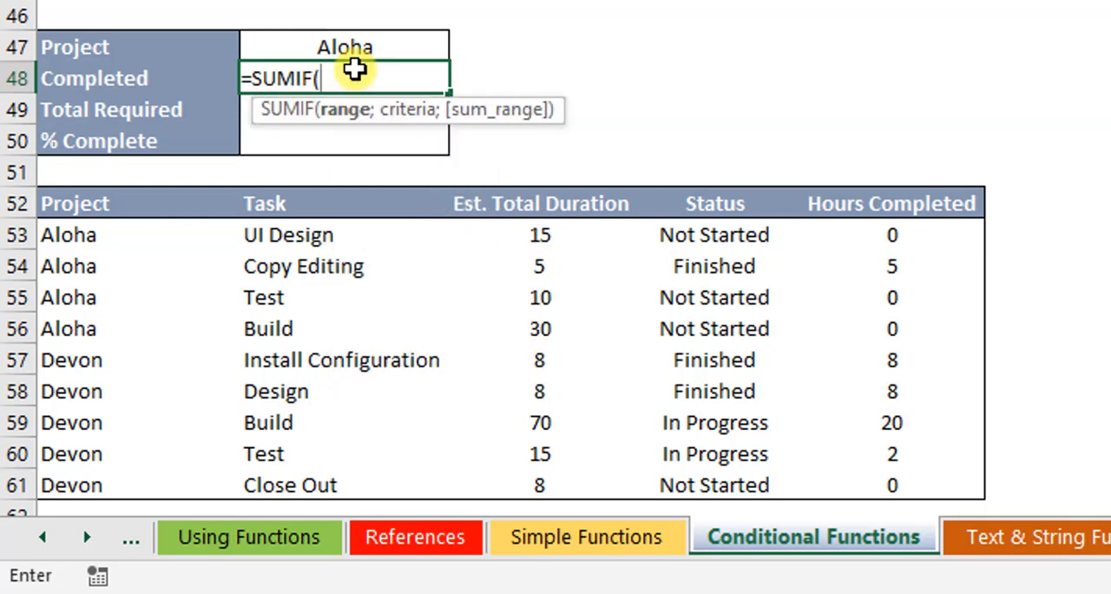
drag(114, 243, 80, 483)
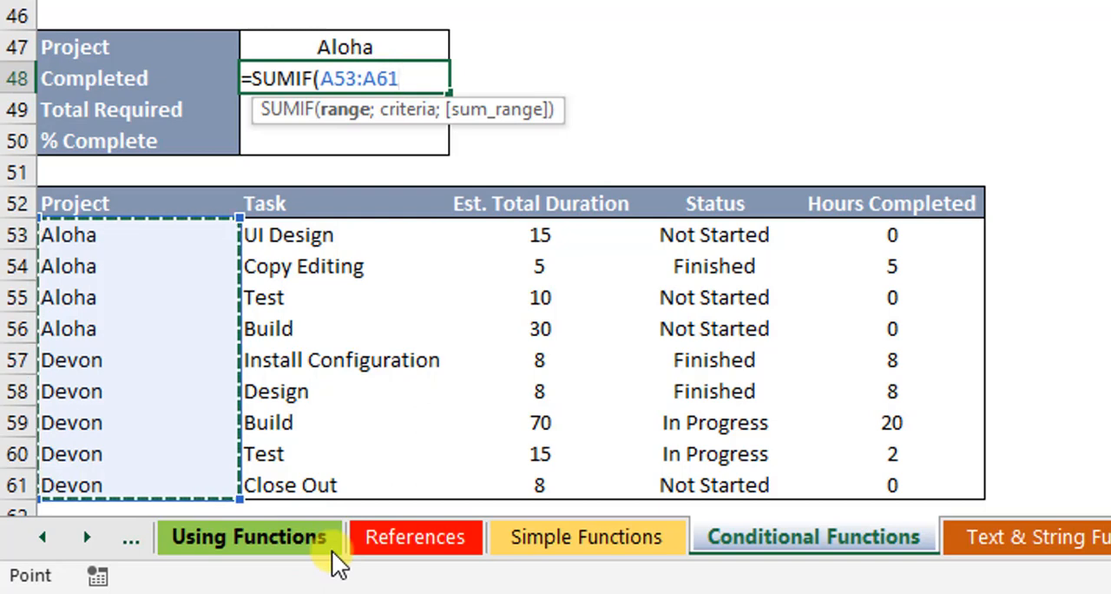
text(;)
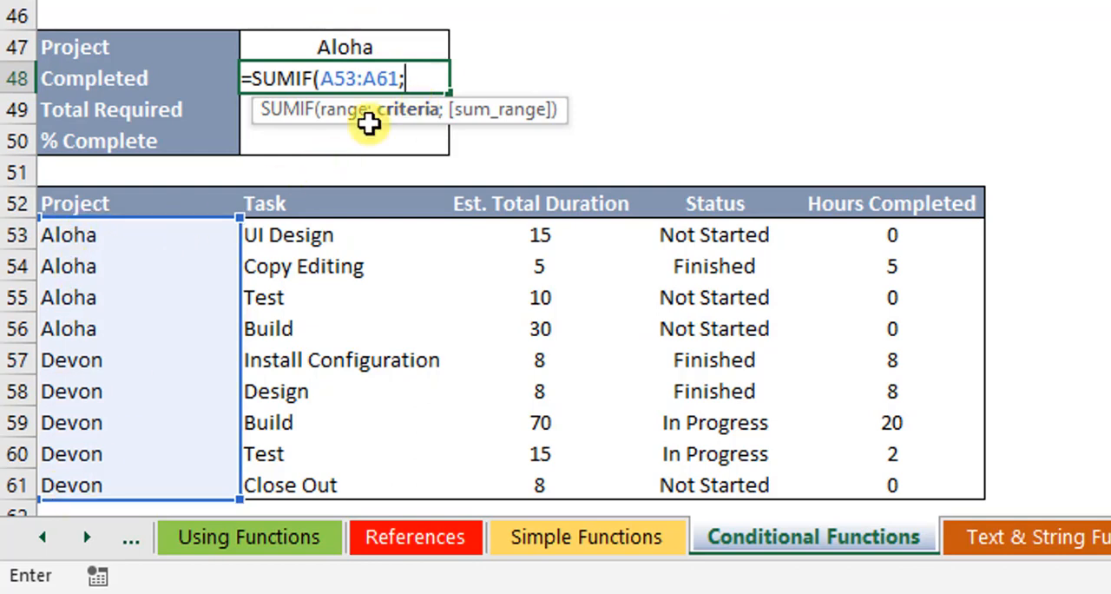
click(388, 46)
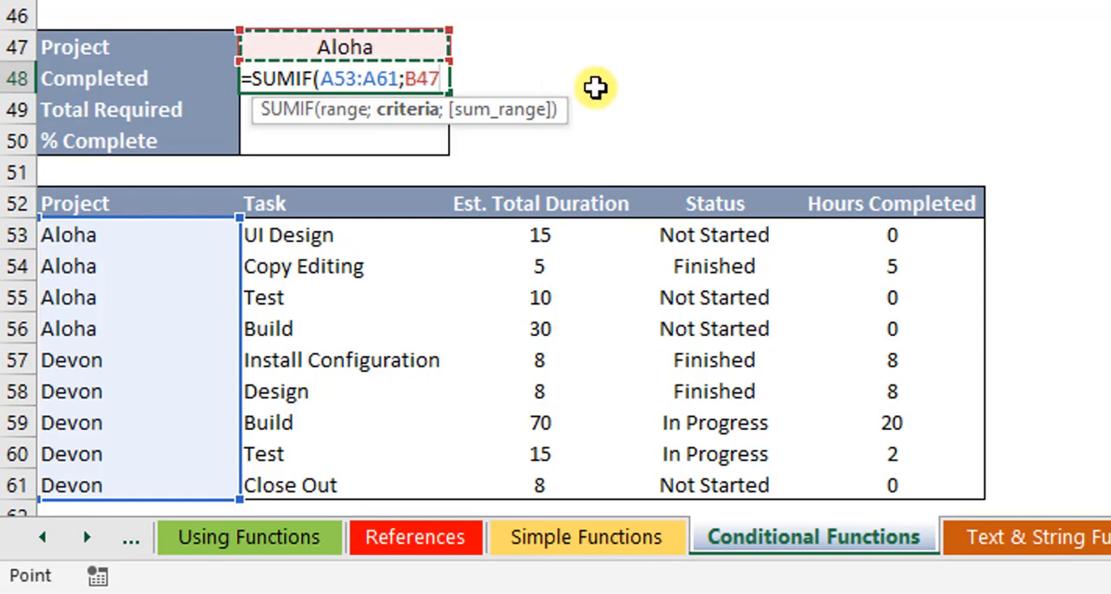
text(;)
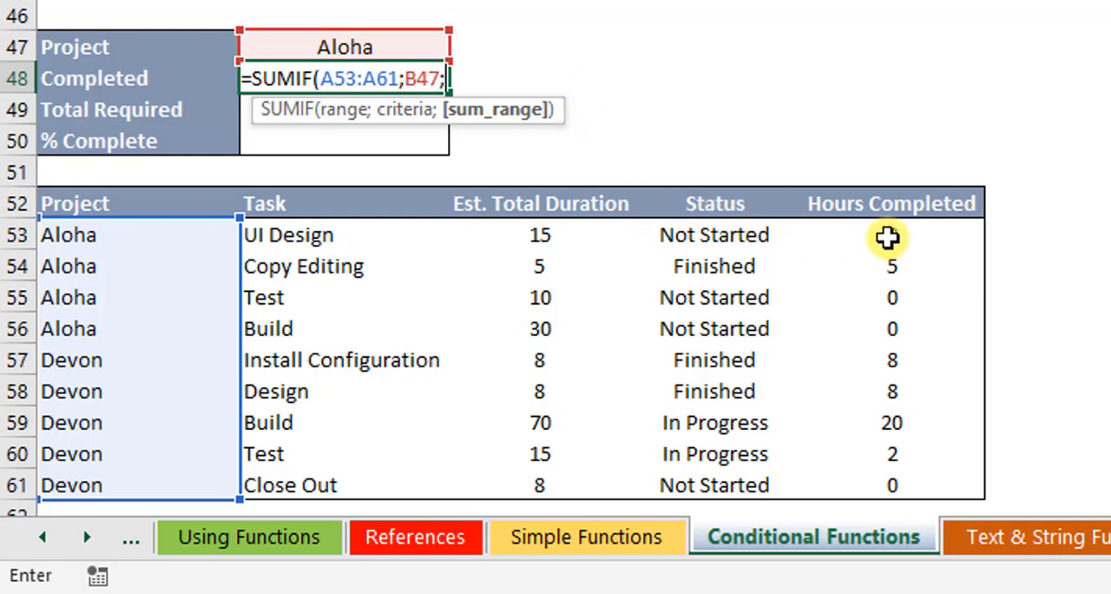
drag(886, 235, 878, 483)
text())
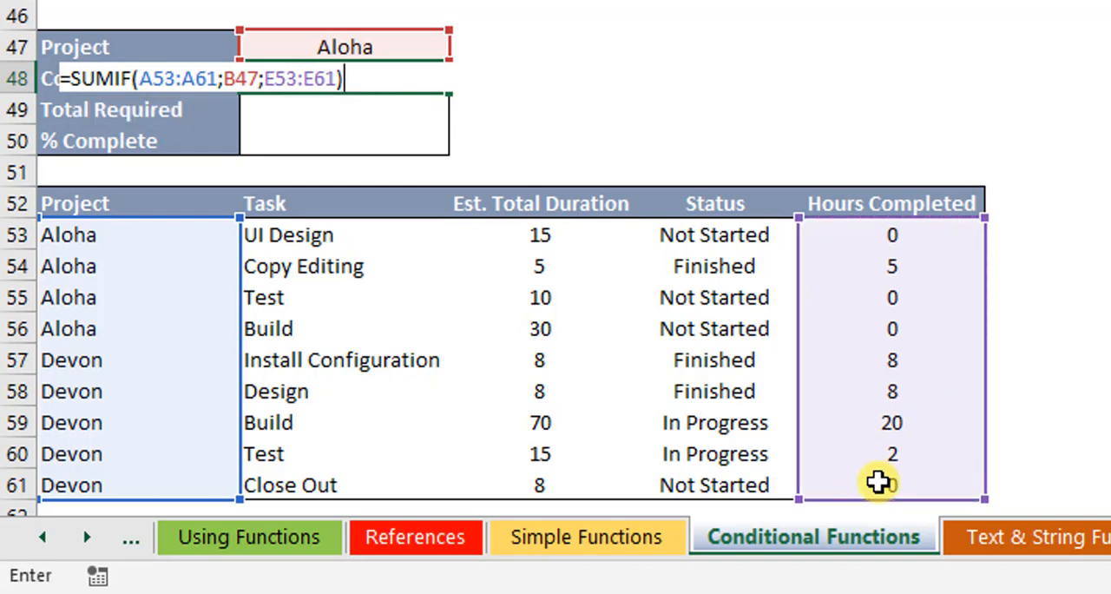
key(Return)
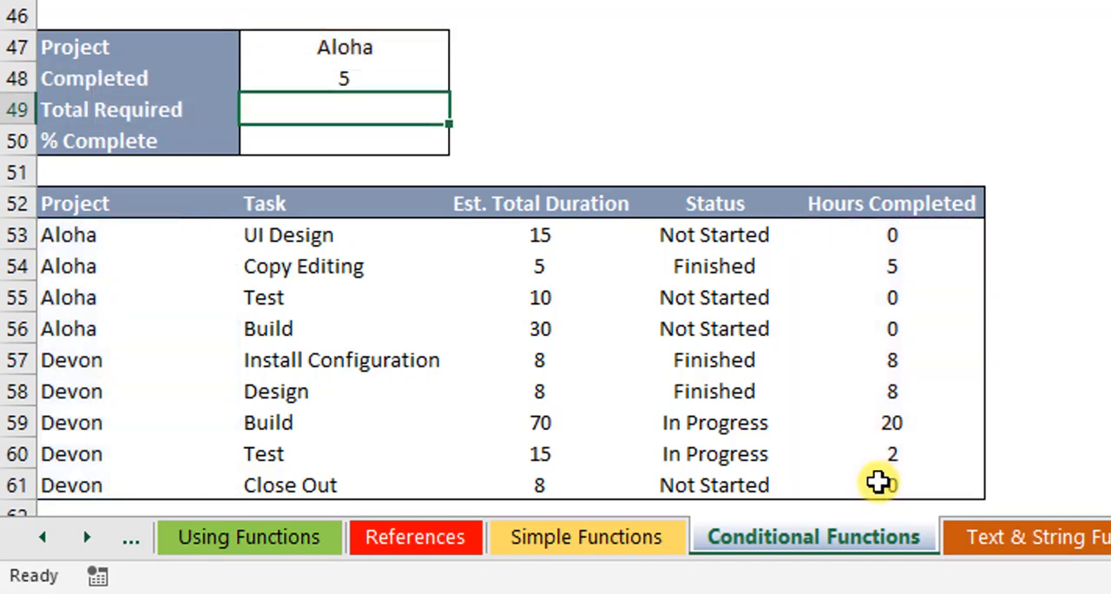
click(327, 80)
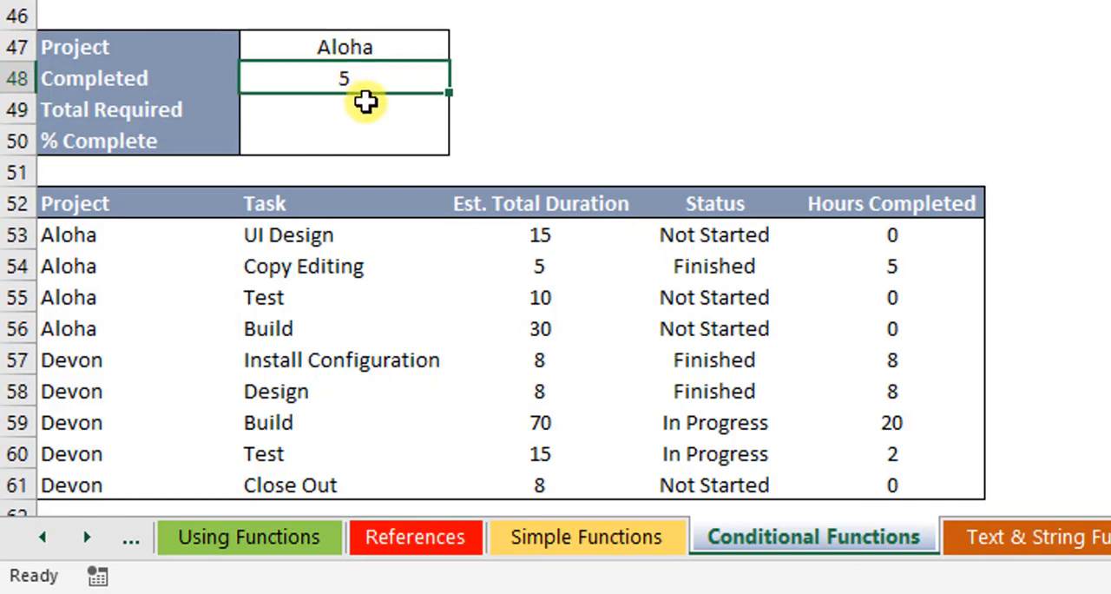
click(353, 107)
click(380, 77)
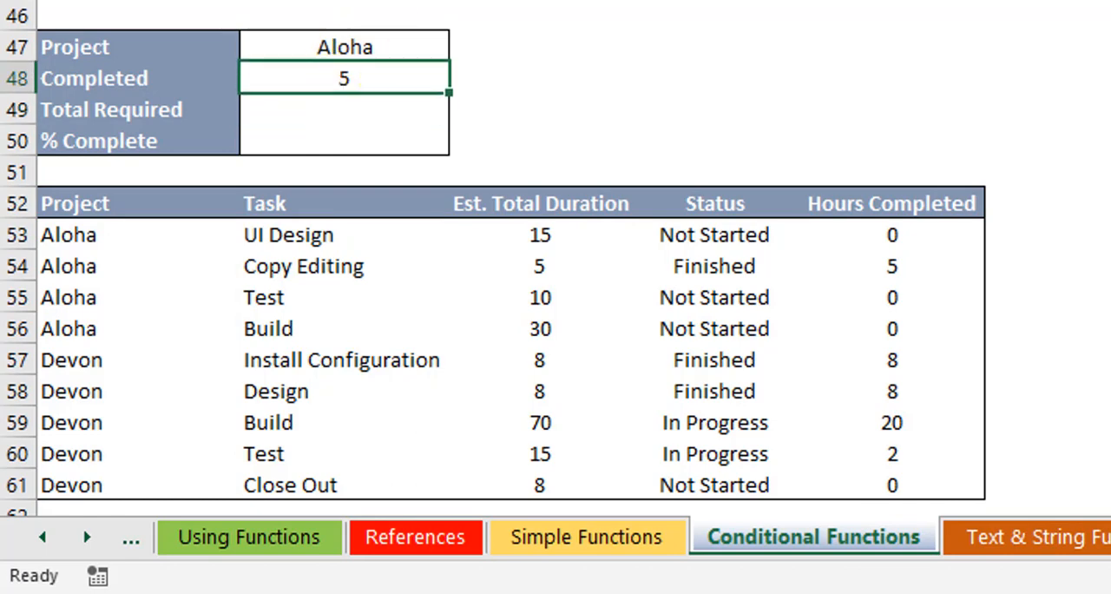
Step: Enter =SUMIF(A53:A61;B47;C53:C61) in B49 to total the estimated duration of the chosen project
click(355, 109)
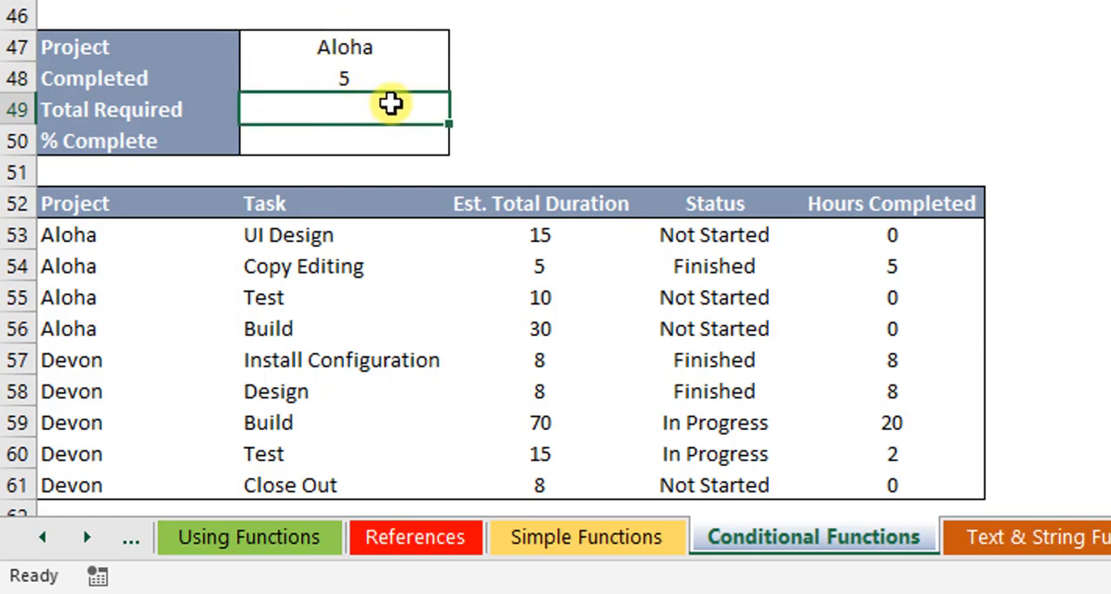
text(=sumi)
key(Tab)
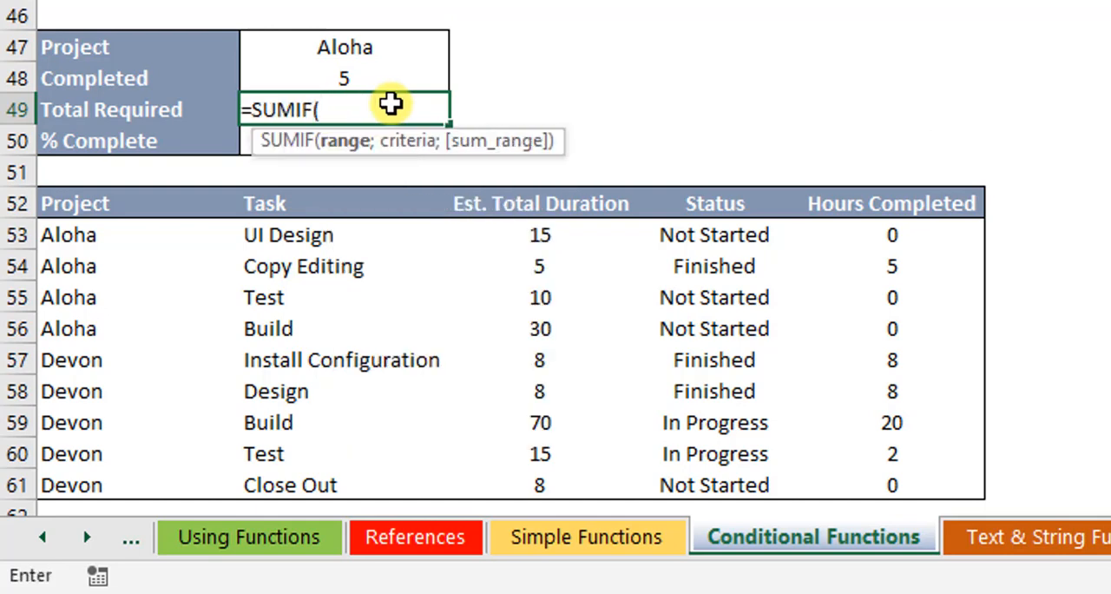
drag(119, 241, 84, 484)
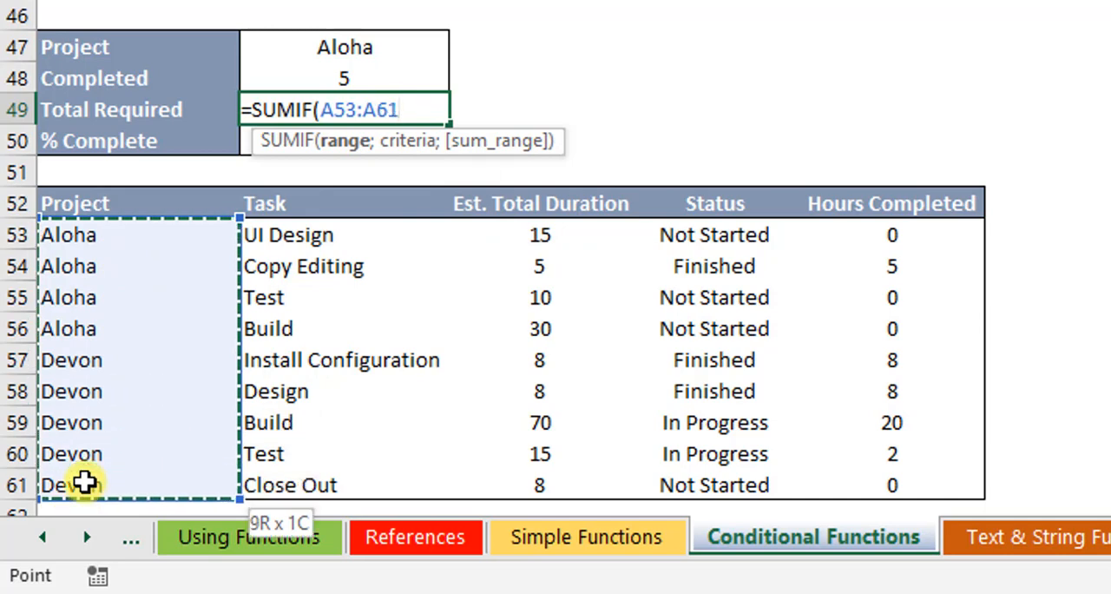
text(;)
click(387, 48)
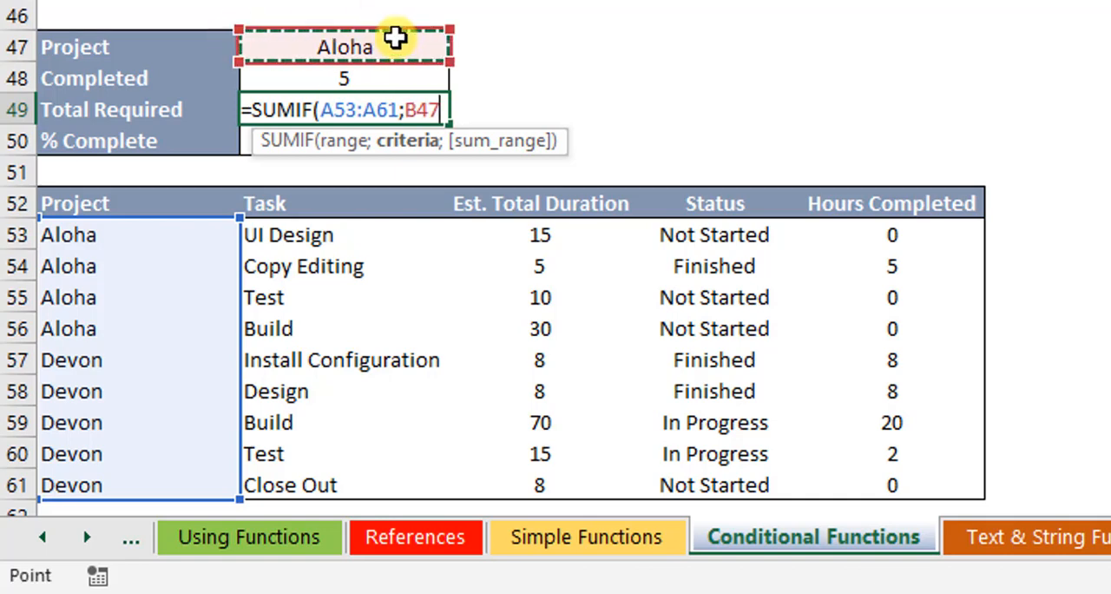
text(;)
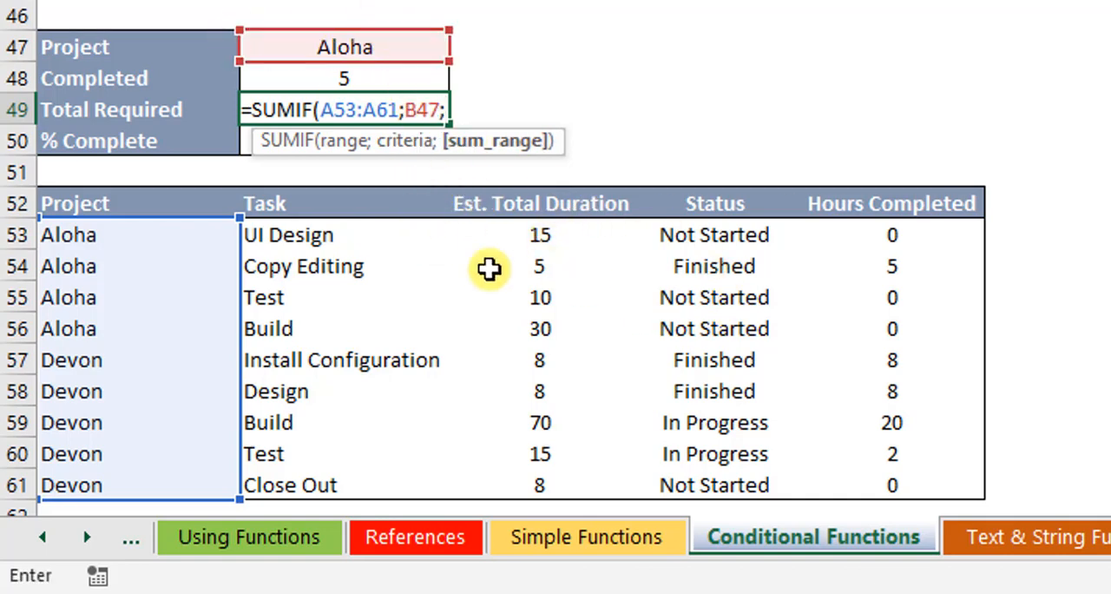
drag(910, 237, 899, 474)
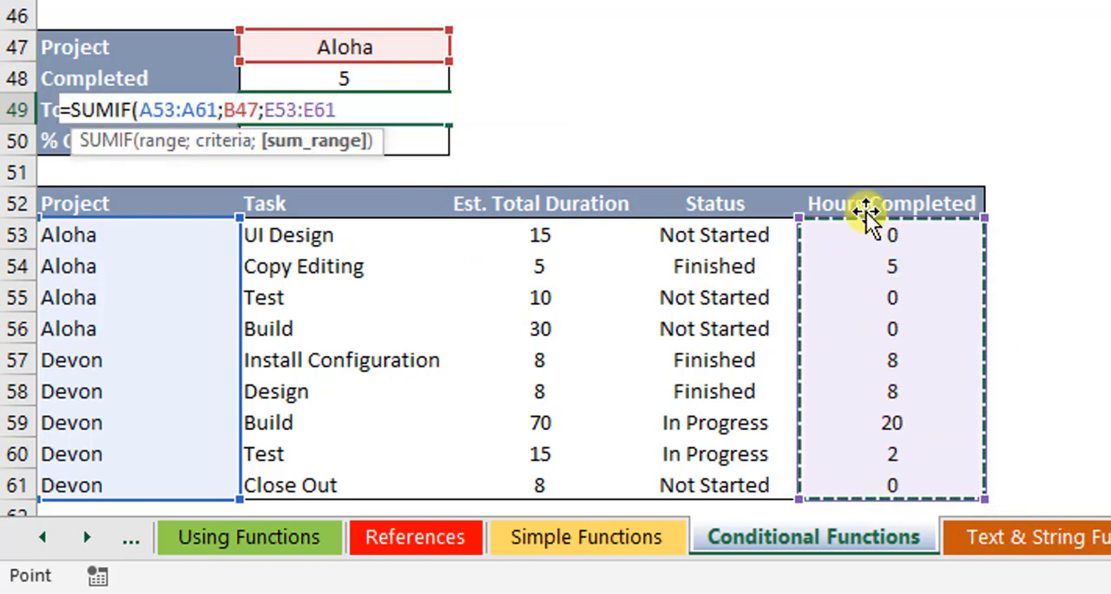
drag(553, 452, 564, 495)
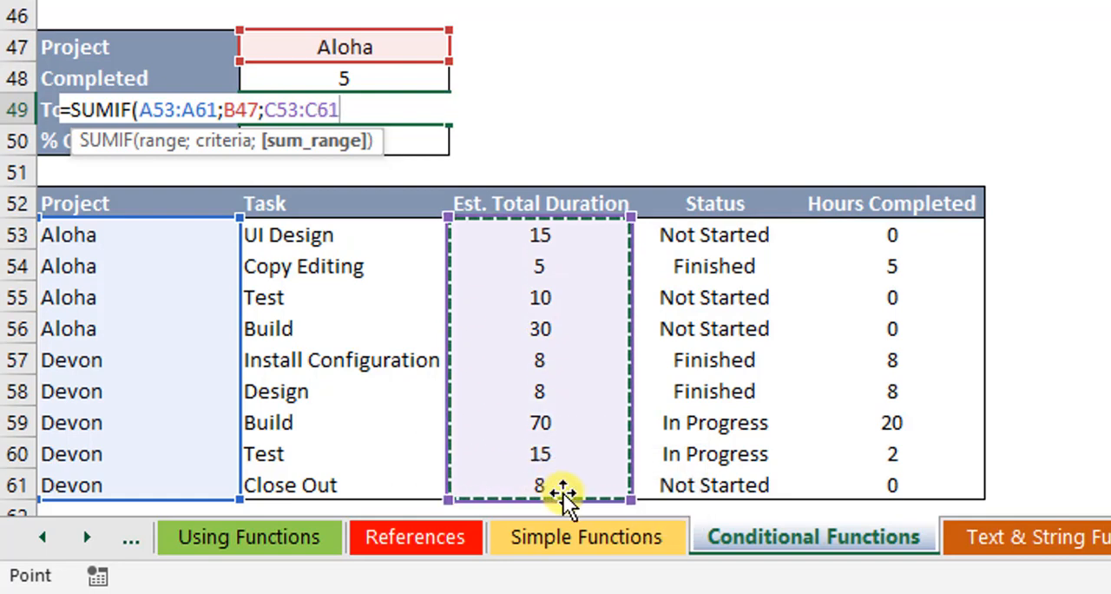
text())
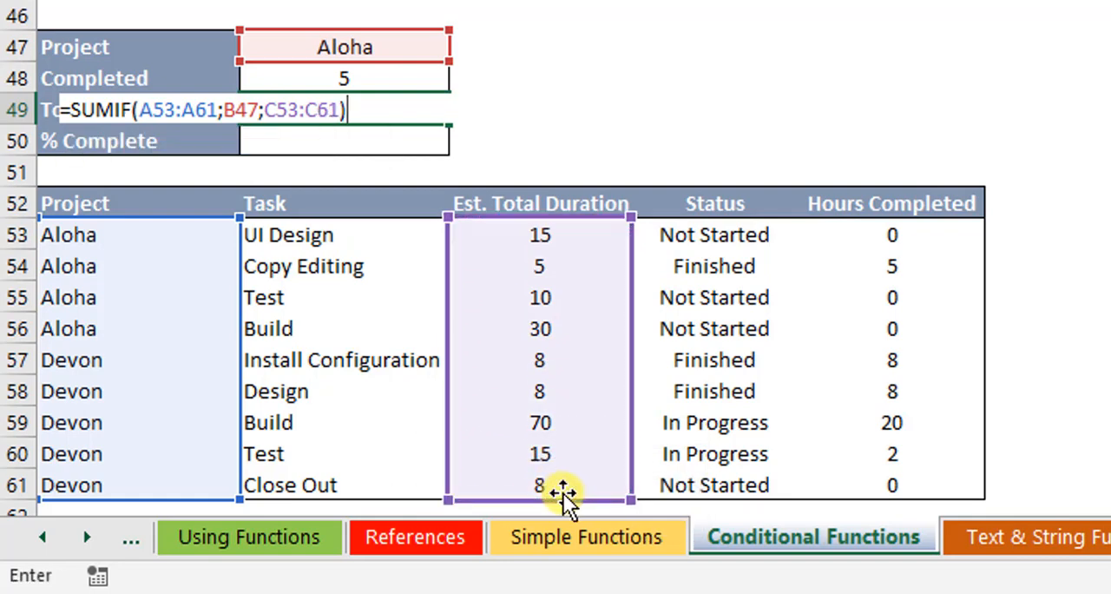
key(Return)
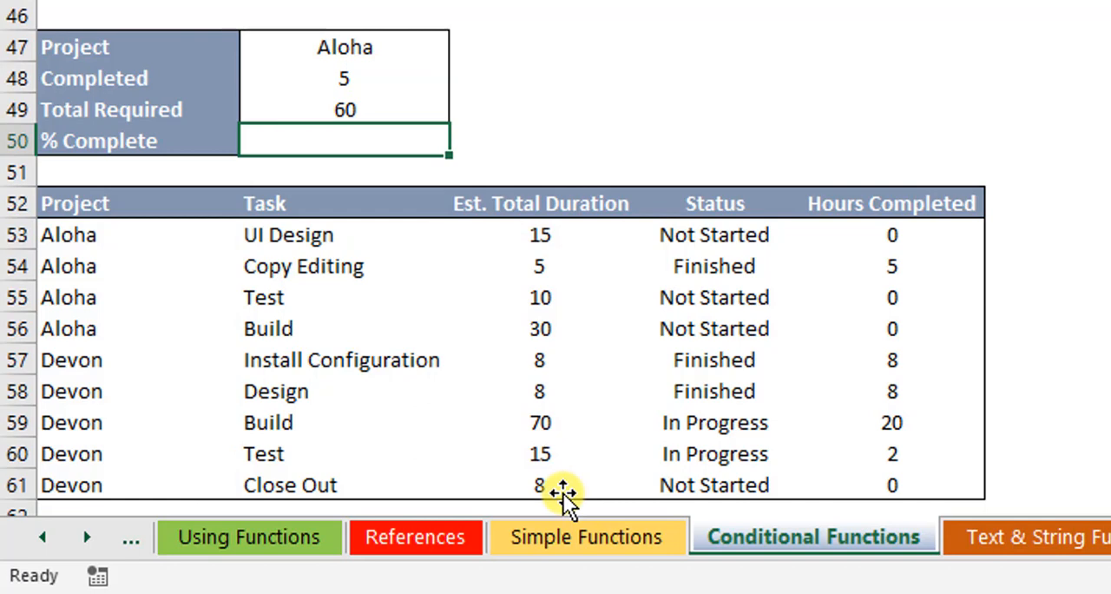
Step: Enter =B48/B49 in B50 to calculate the project's percent complete
click(357, 103)
click(362, 79)
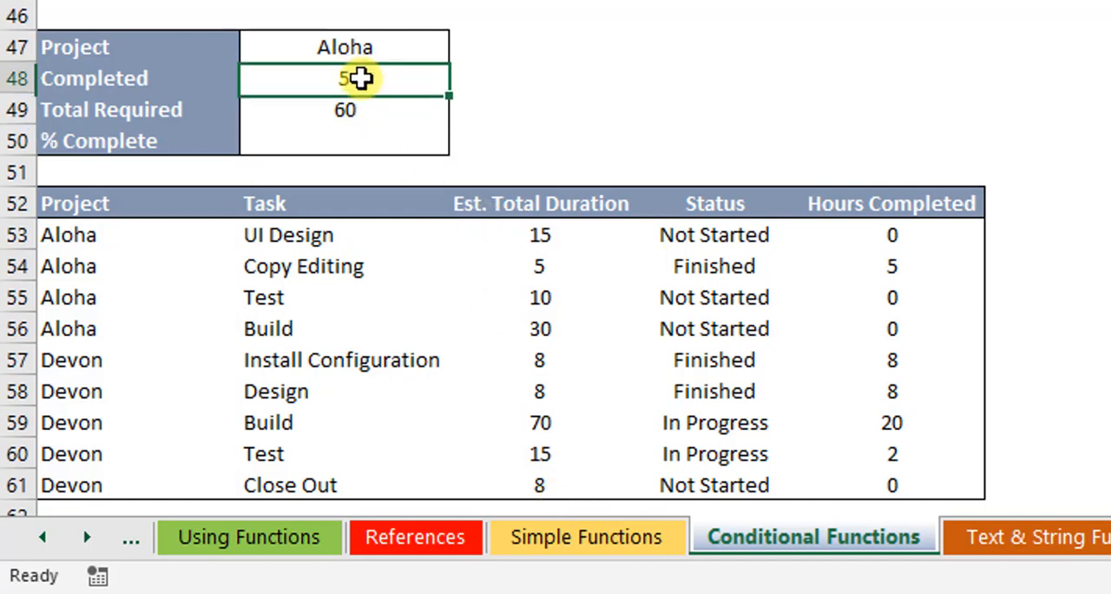
click(355, 122)
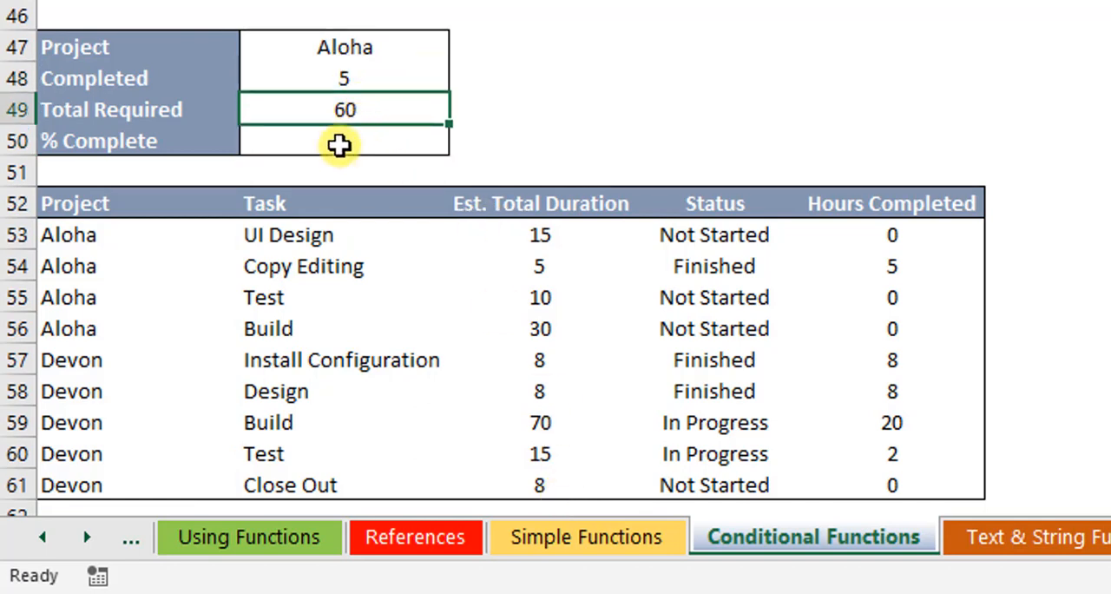
click(333, 149)
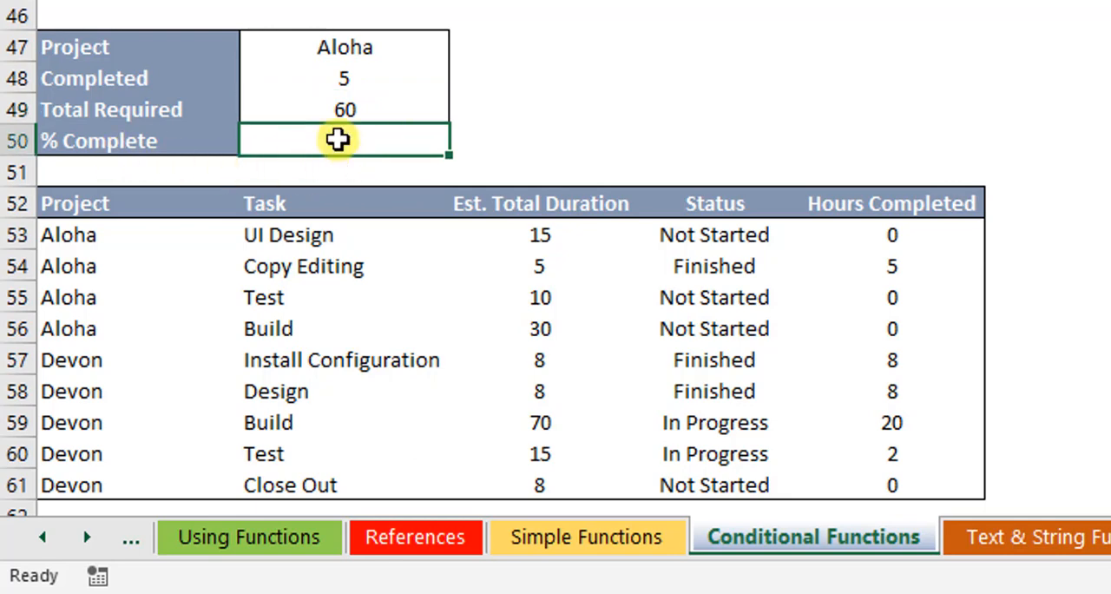
text(=)
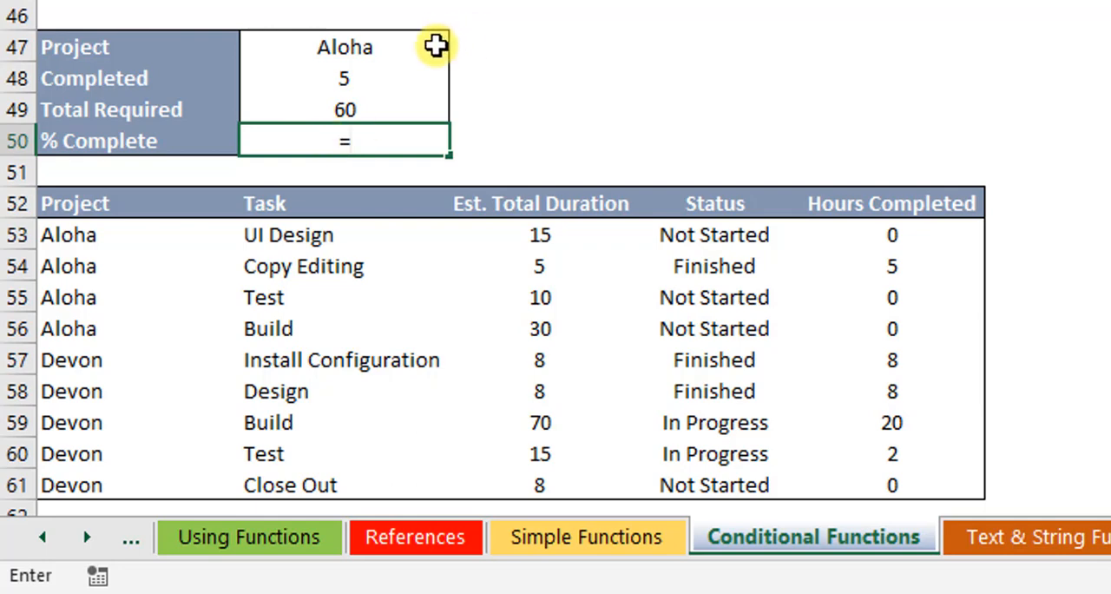
click(350, 77)
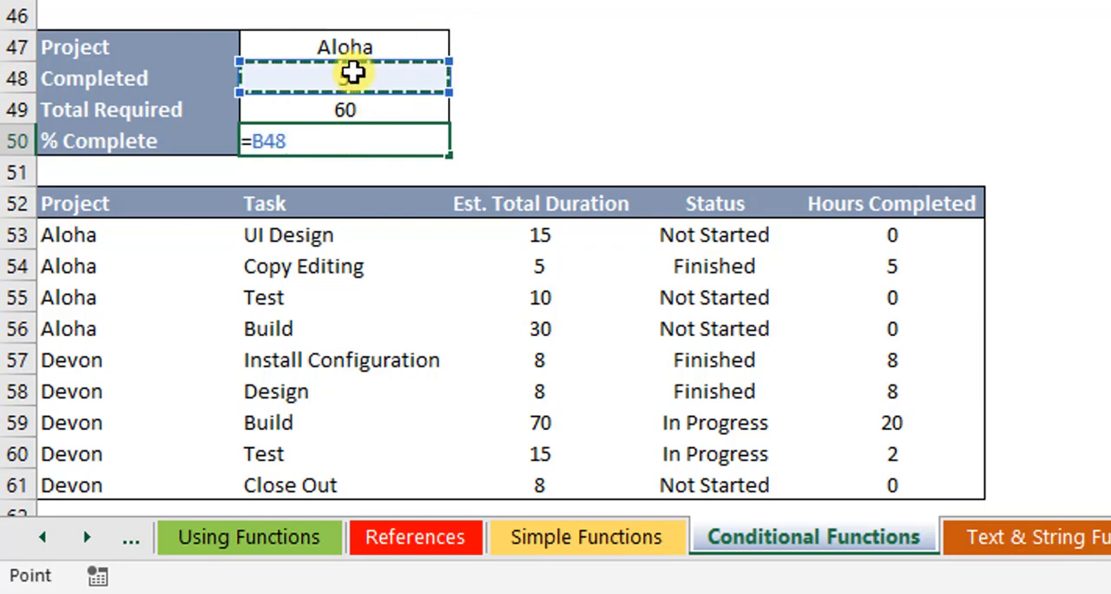
text(/)
click(386, 114)
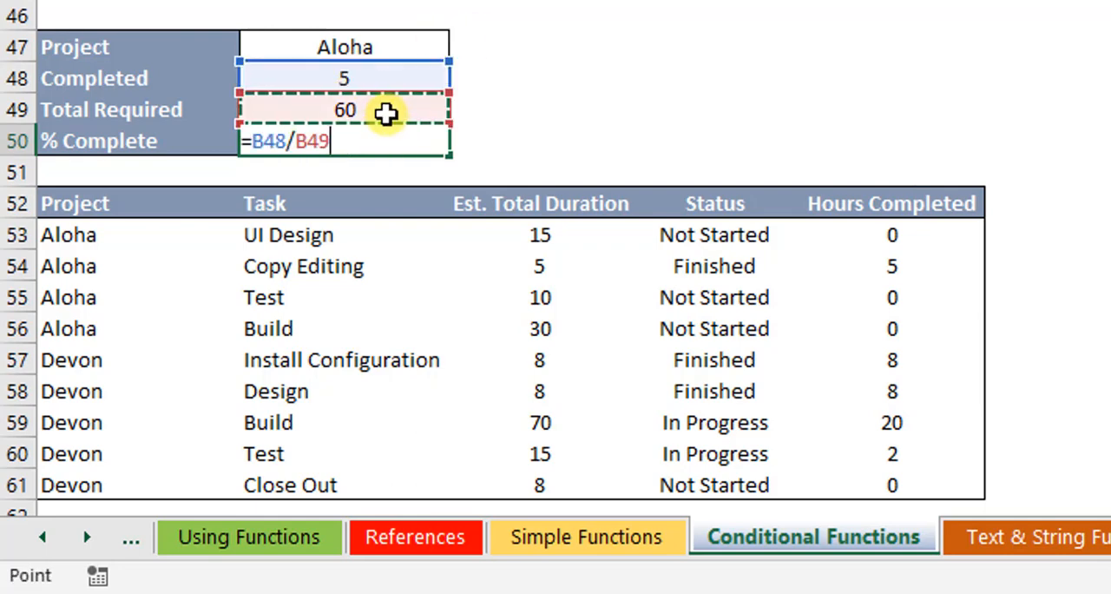
key(Return)
click(711, 149)
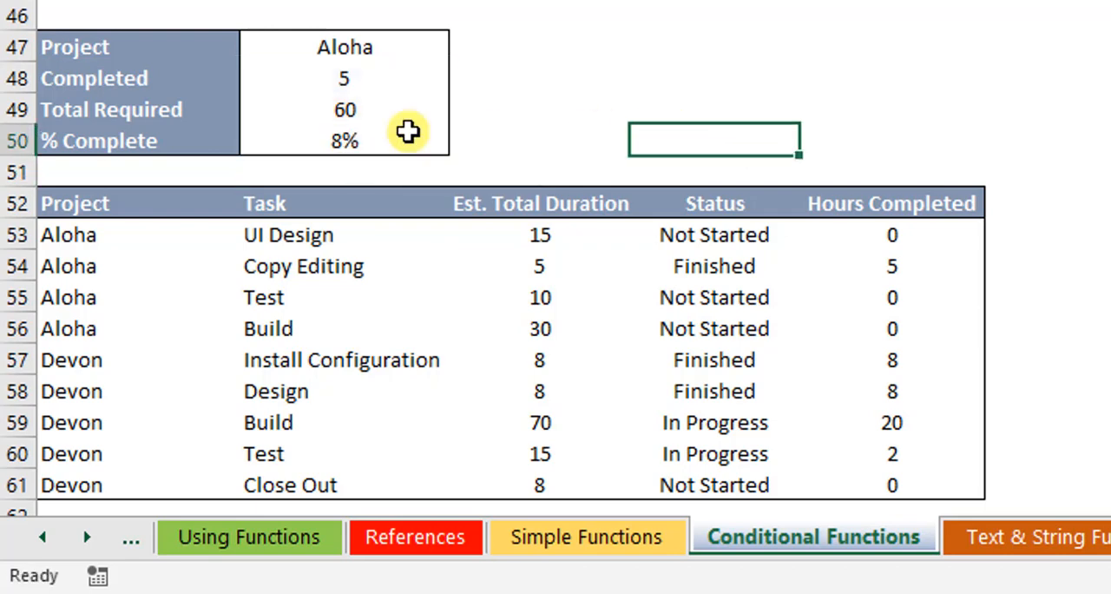
click(368, 140)
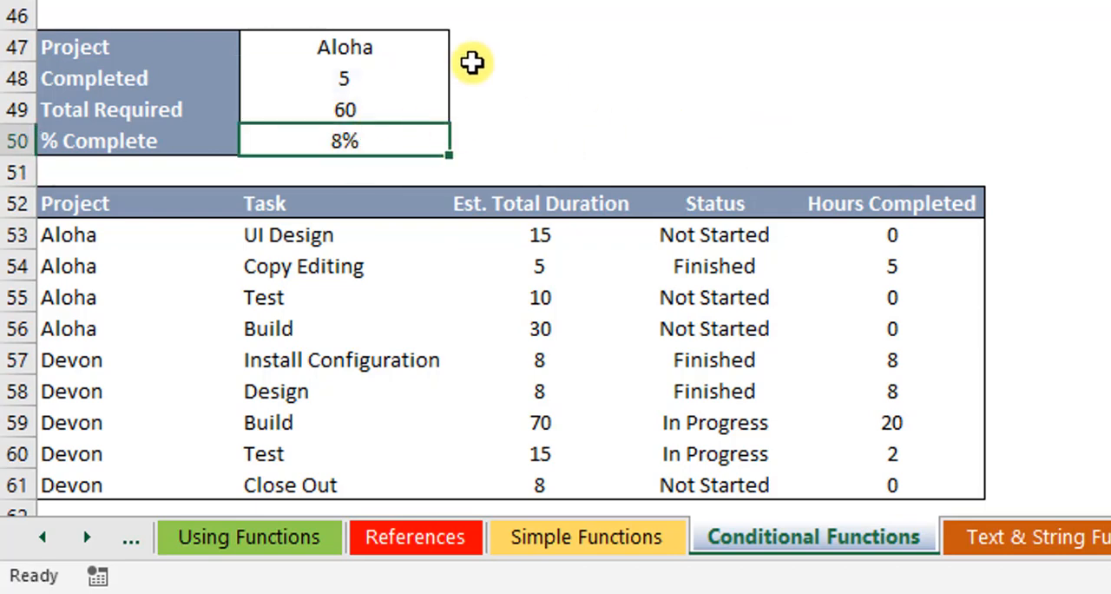
Step: Test the status report by switching the project in B47 to Devon and back to Aloha
click(383, 57)
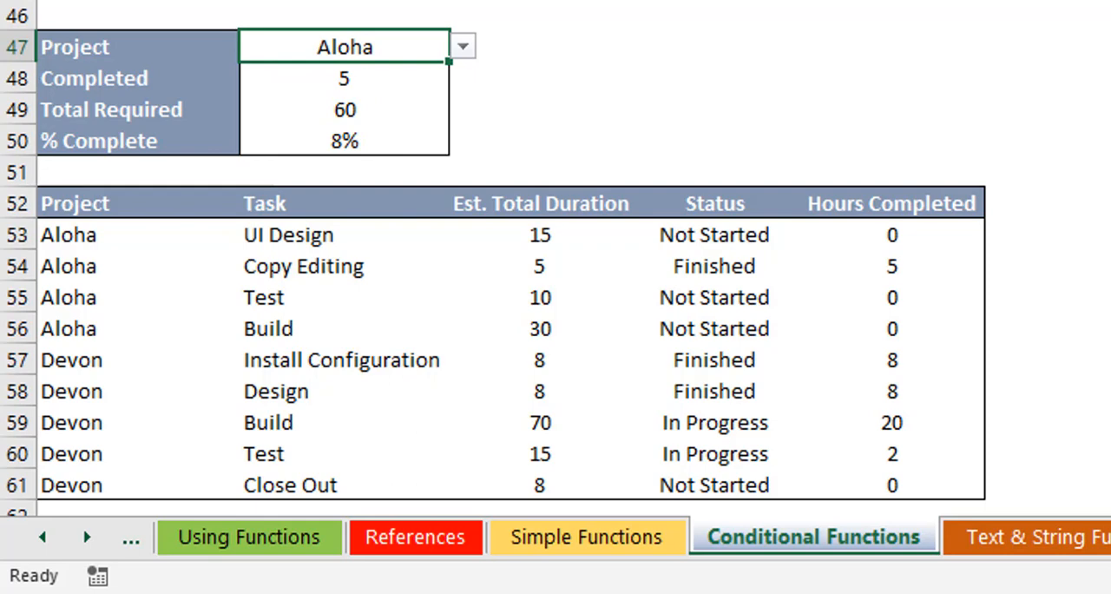
click(464, 48)
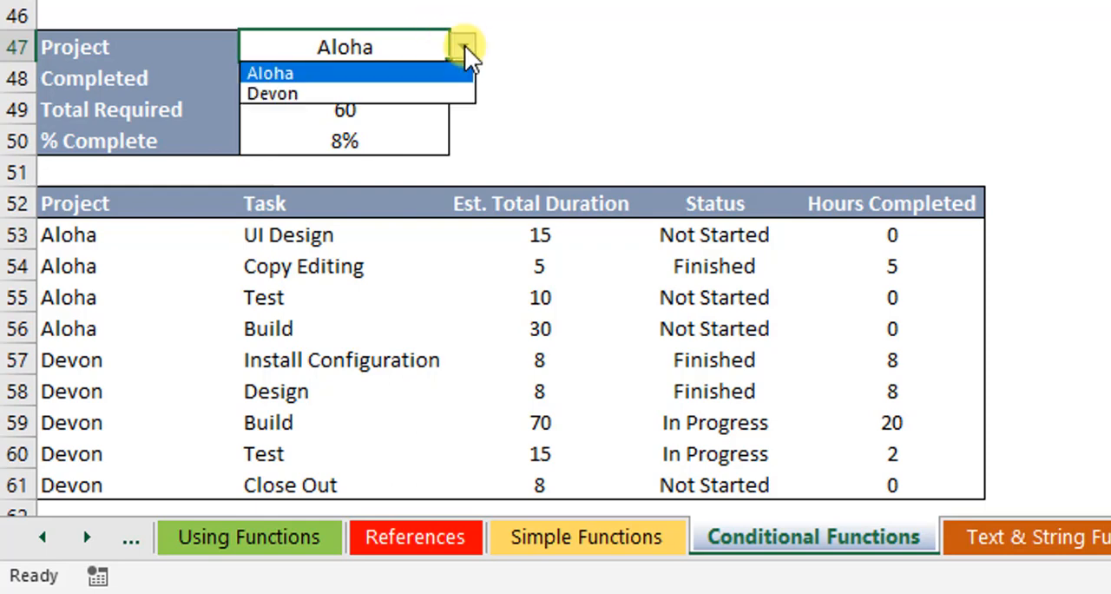
click(347, 94)
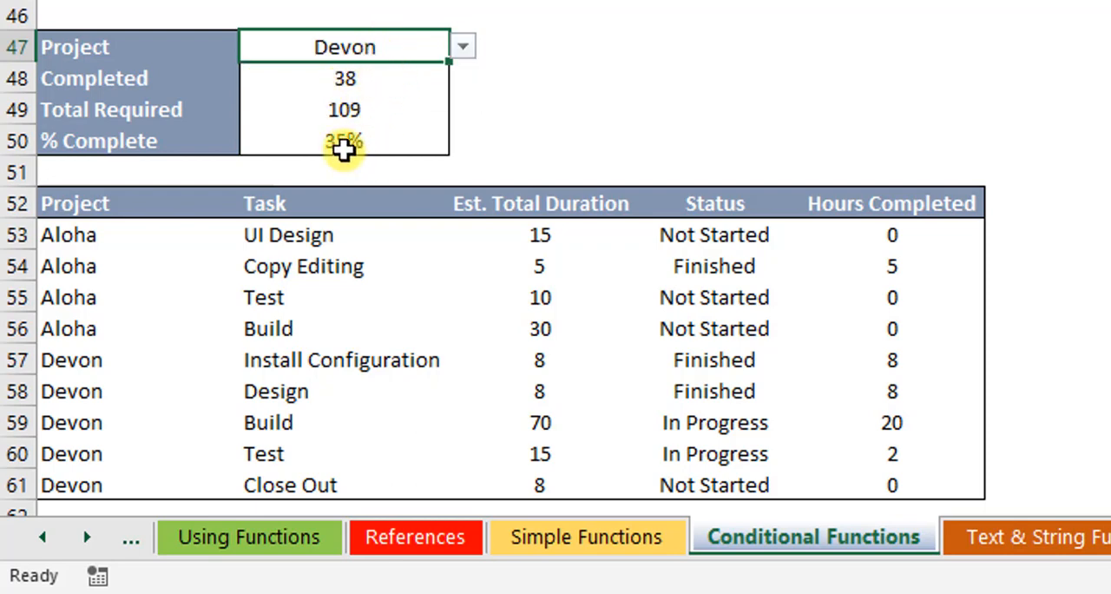
click(463, 49)
click(410, 73)
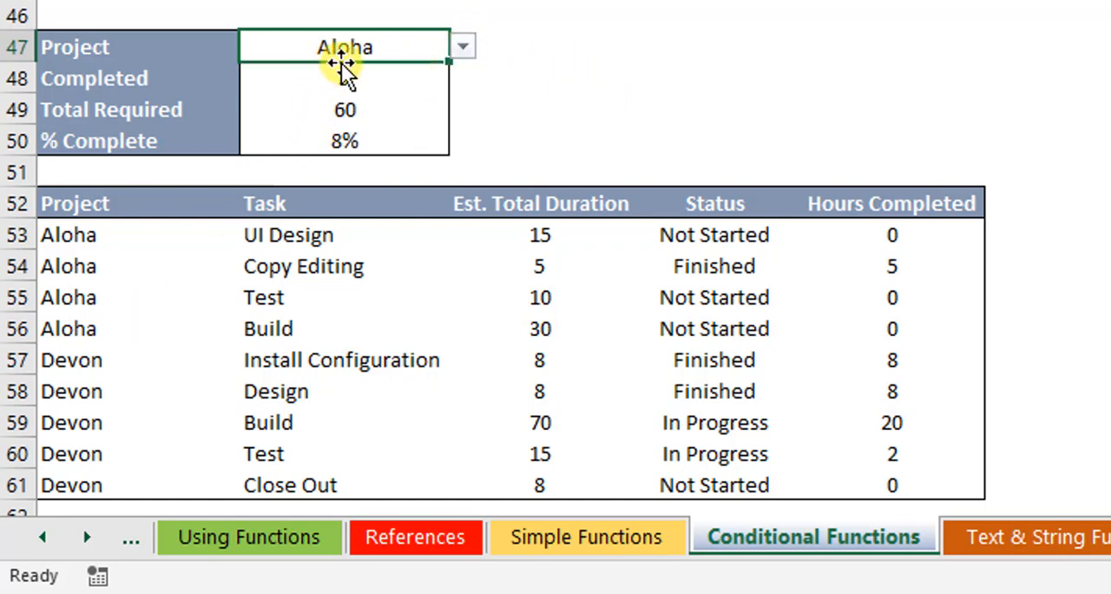
Step: Return to the top of the Conditional Functions sheet
click(323, 139)
click(569, 139)
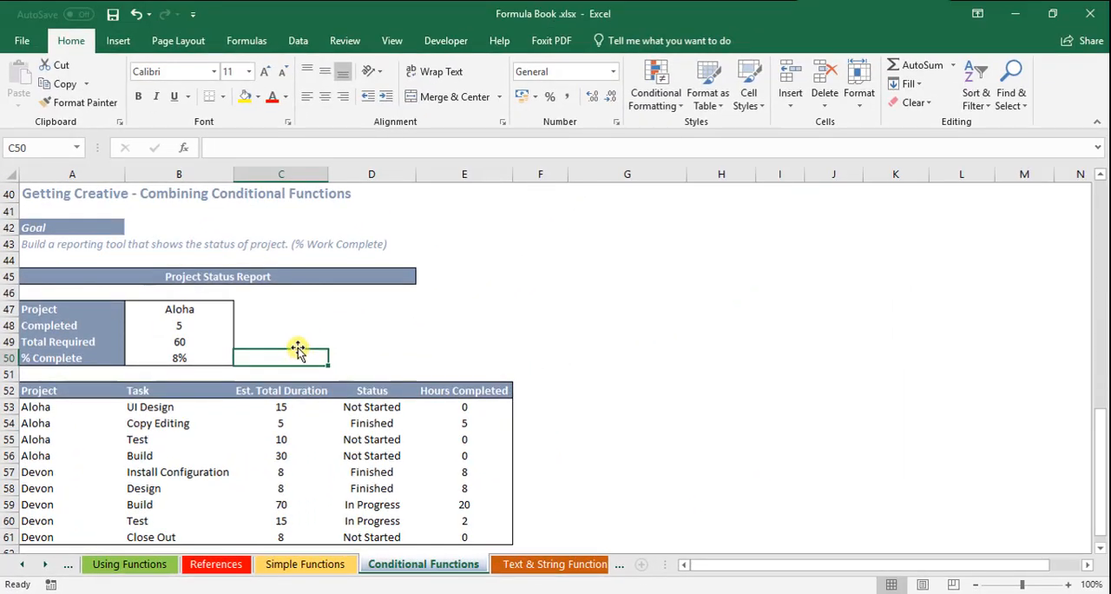
click(298, 348)
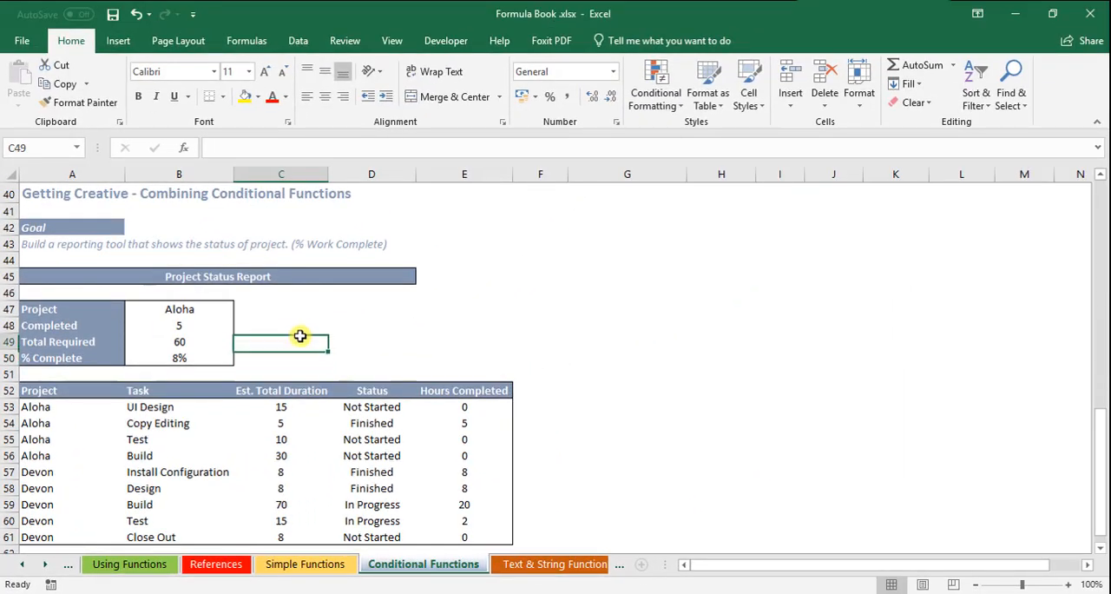
scroll(299, 339, up, 13)
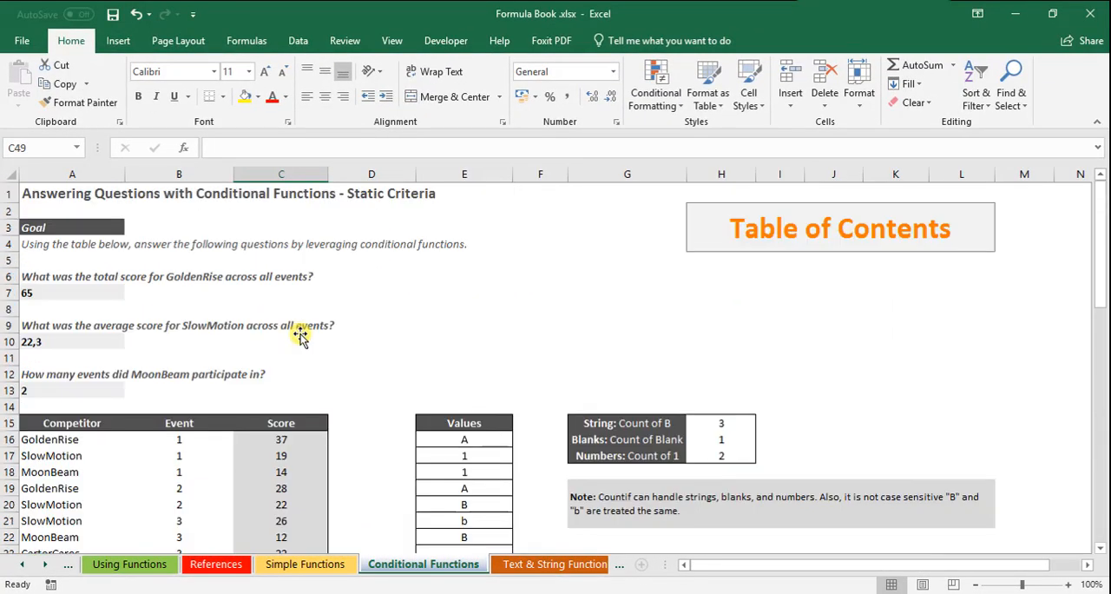